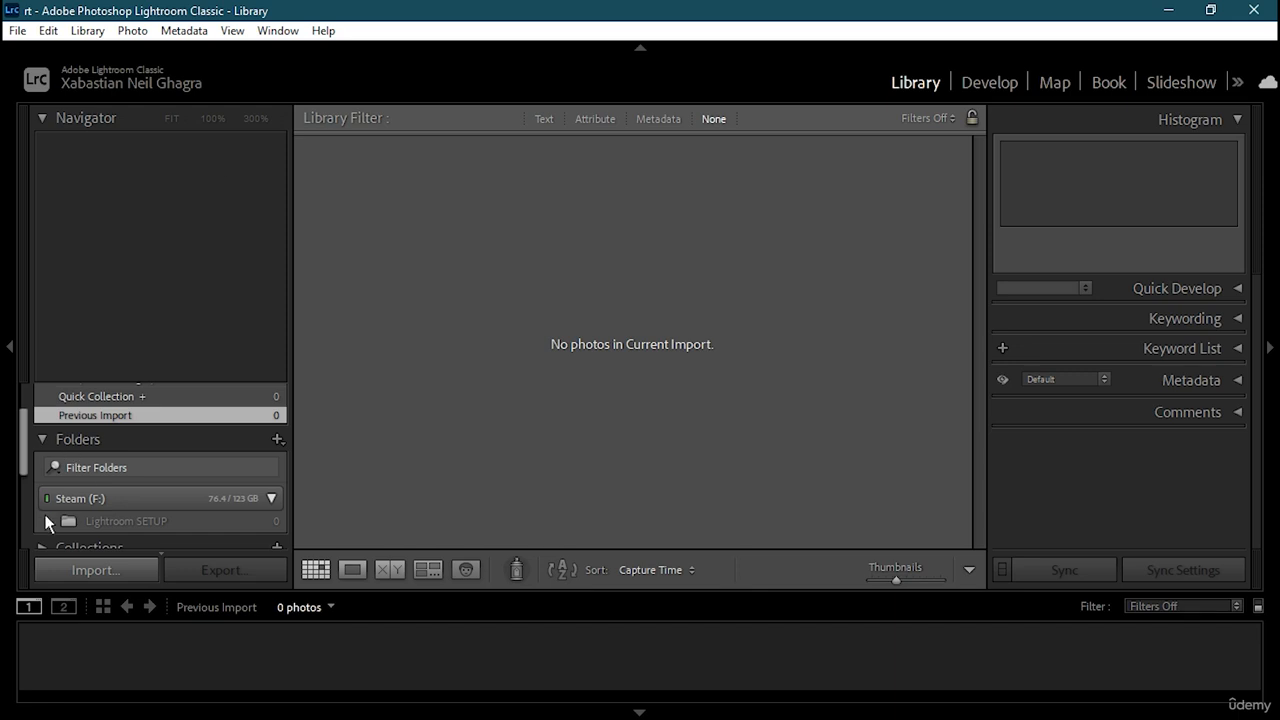
Import both photos from the D: camera card as copies into the Pictures folder, organized by date.
click(110, 574)
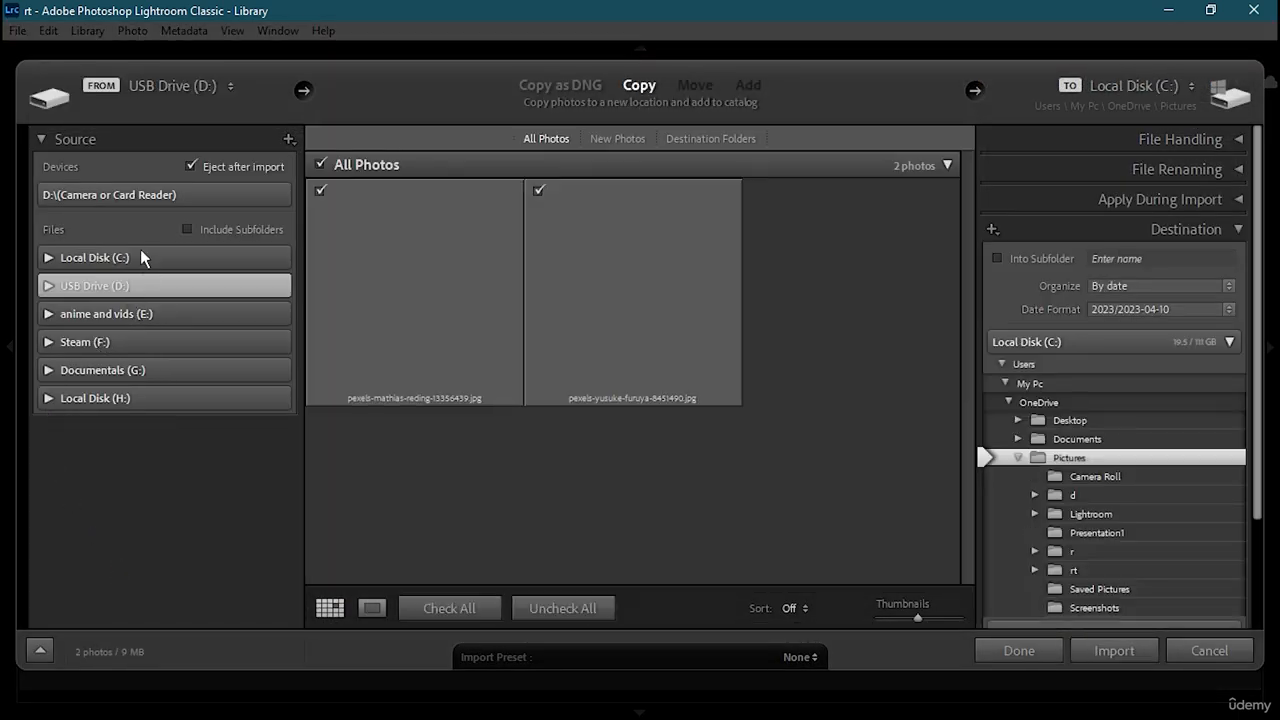
click(96, 196)
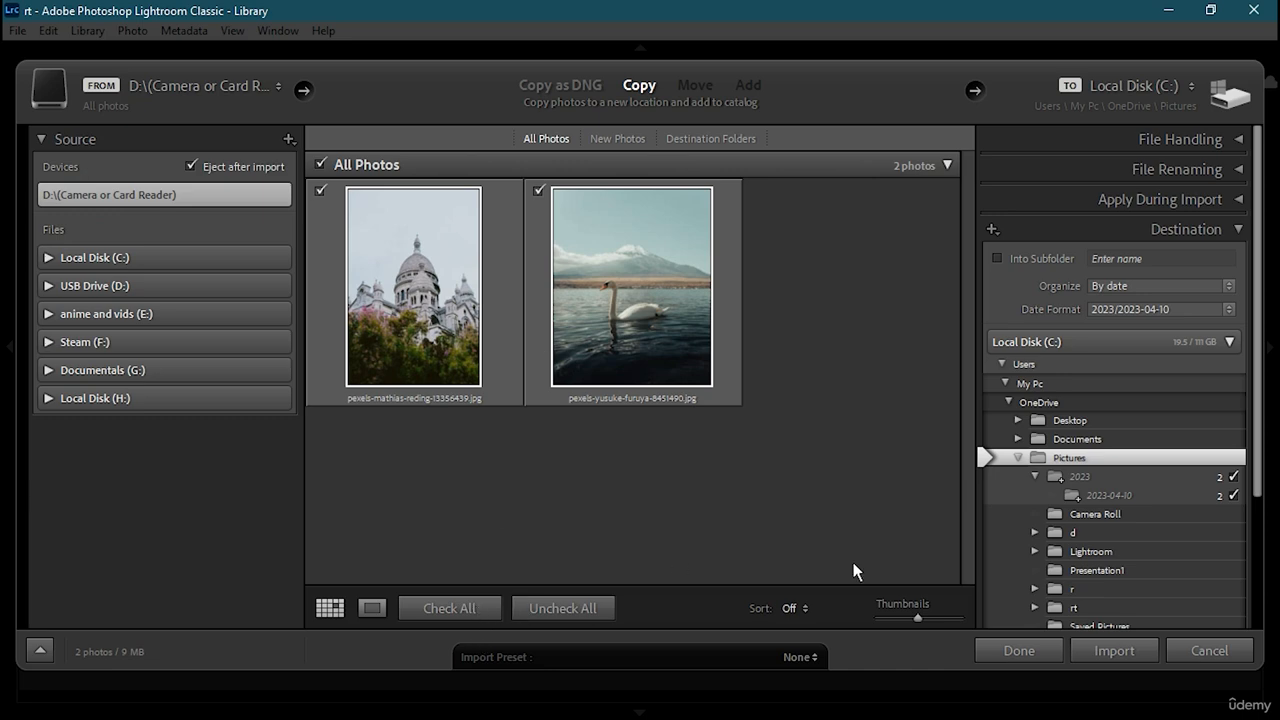
click(1141, 646)
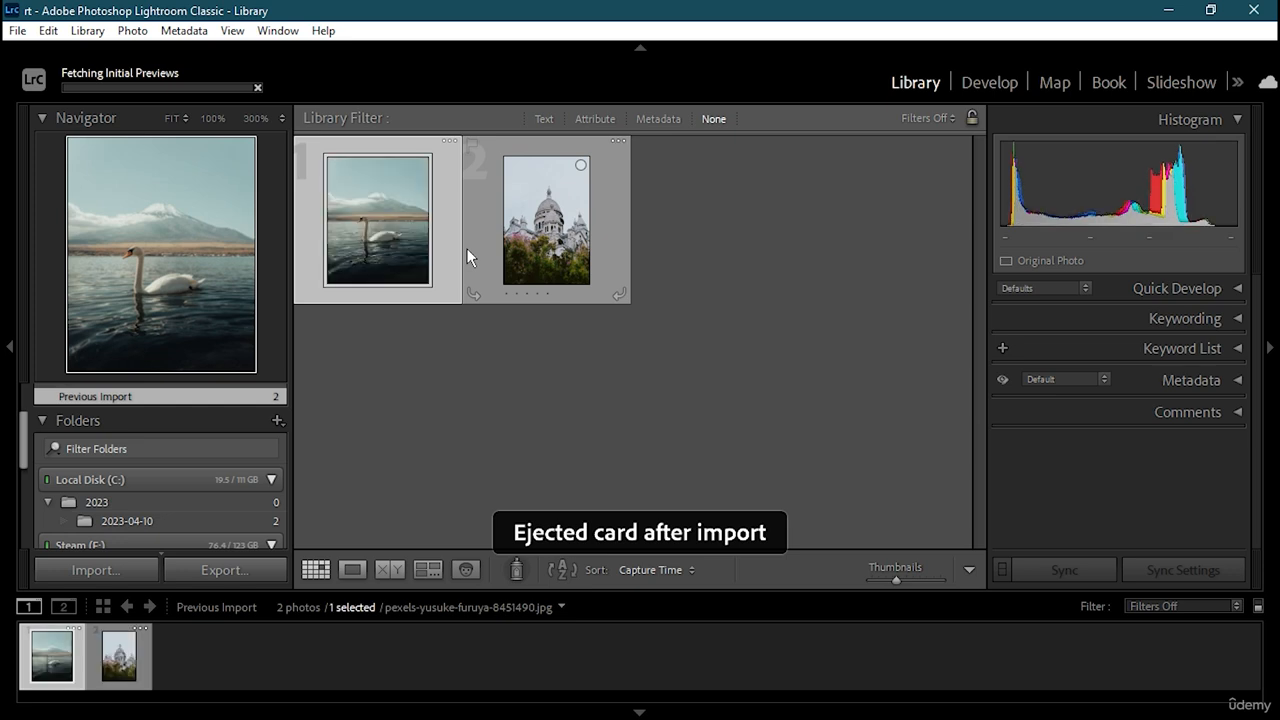
click(561, 214)
click(405, 165)
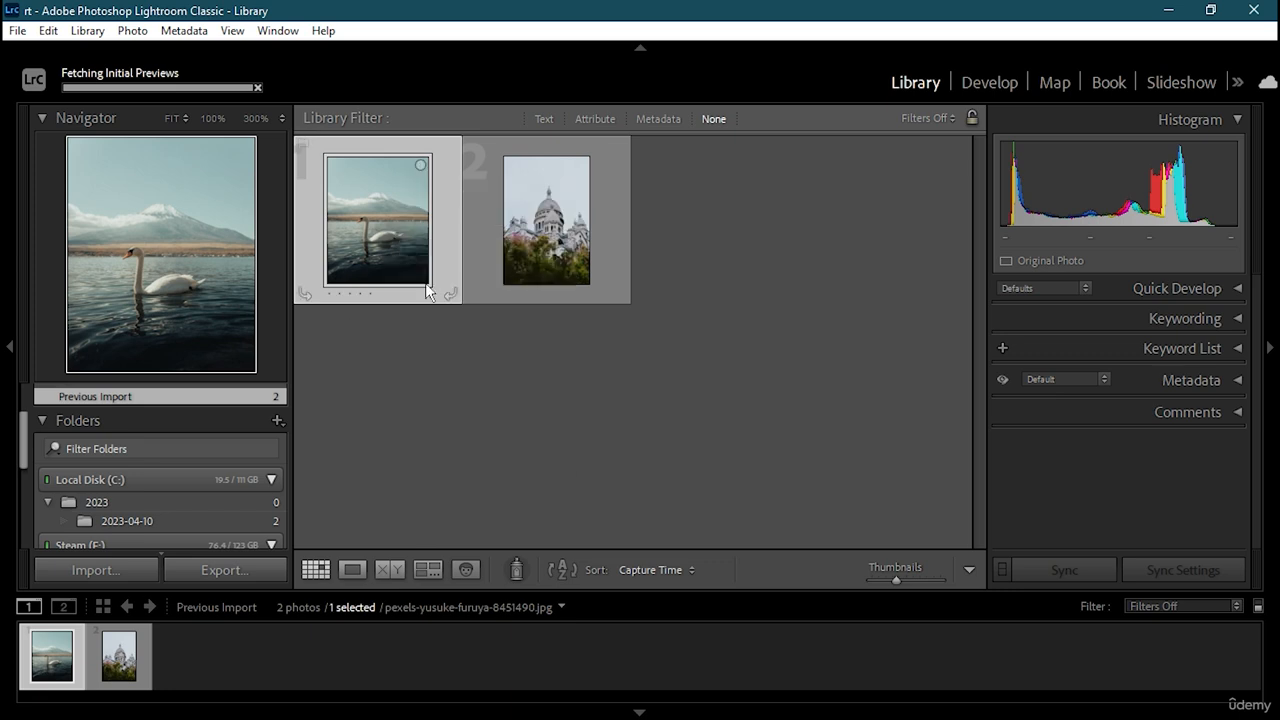
mouse_move(378, 195)
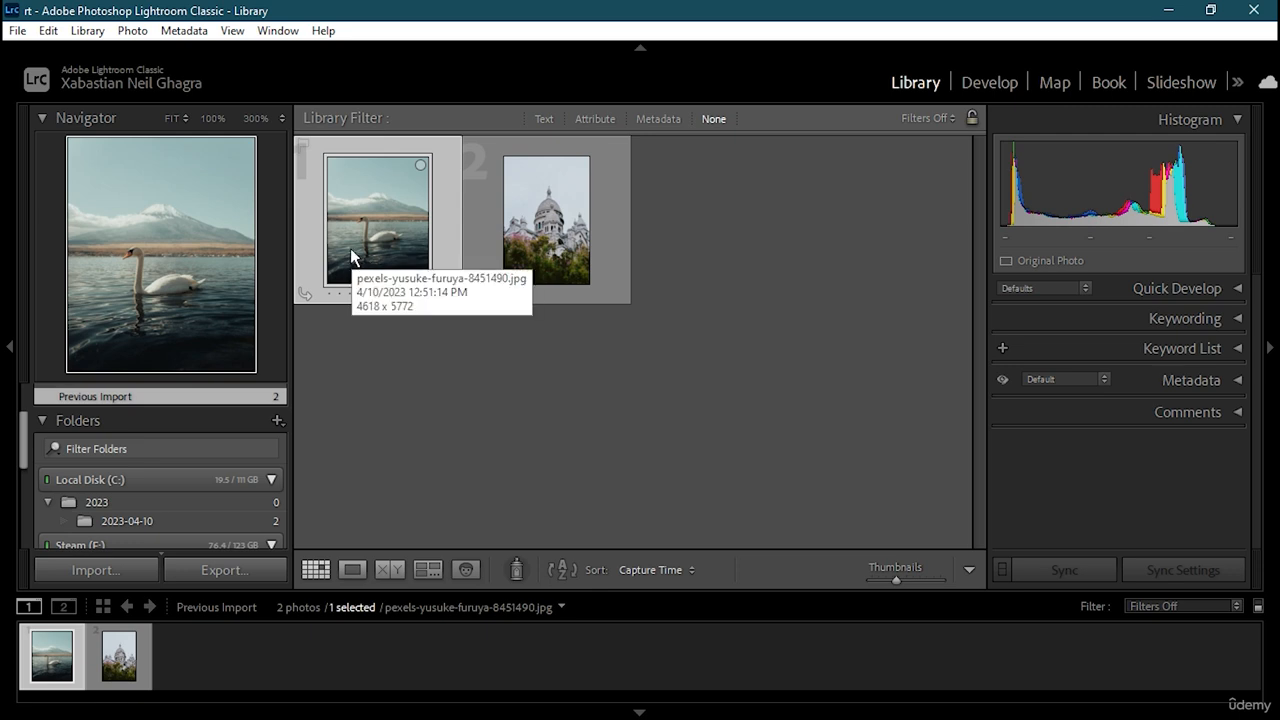
Check the Library view options for the filter bar setting, and look at the swan photo in the Develop module.
click(229, 31)
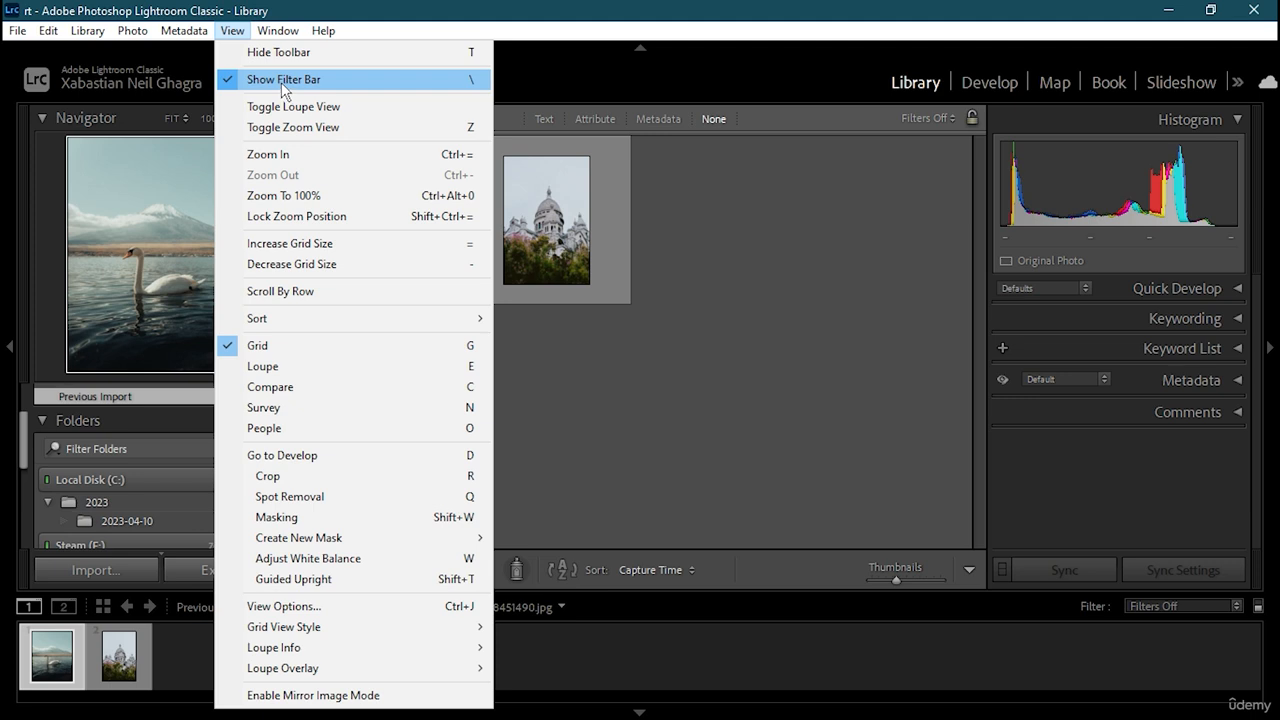
click(1000, 84)
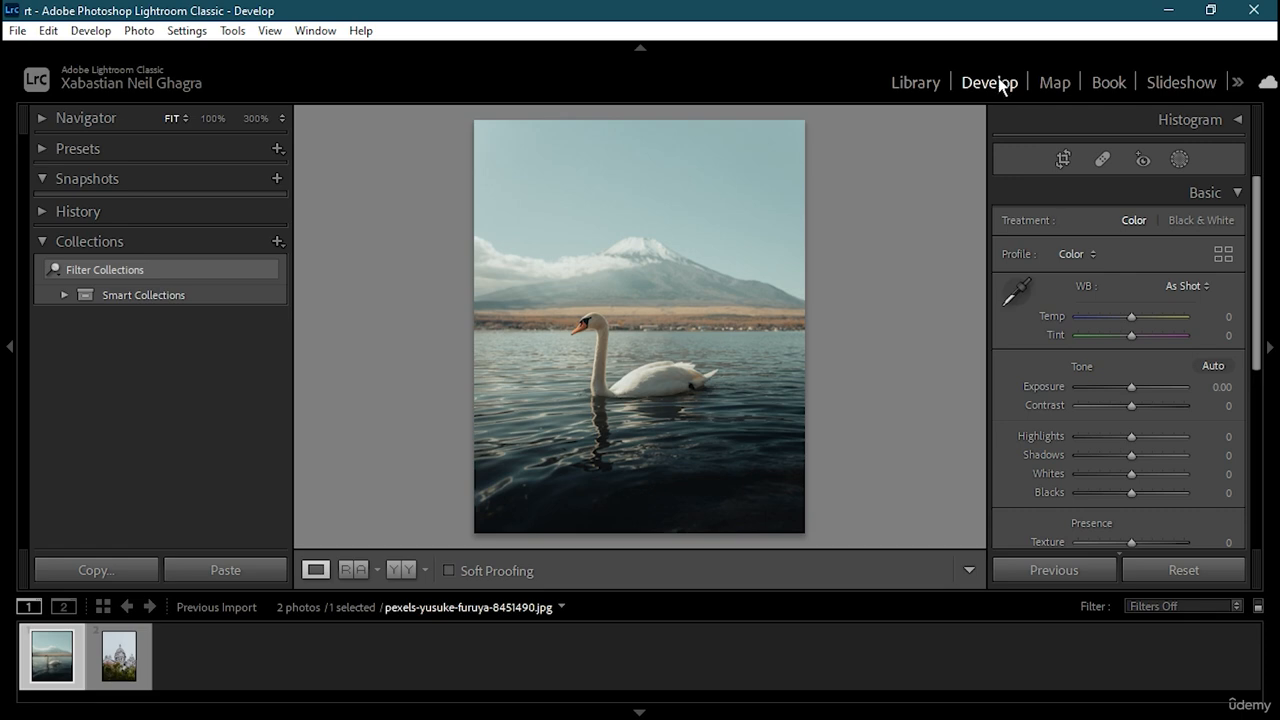
click(917, 83)
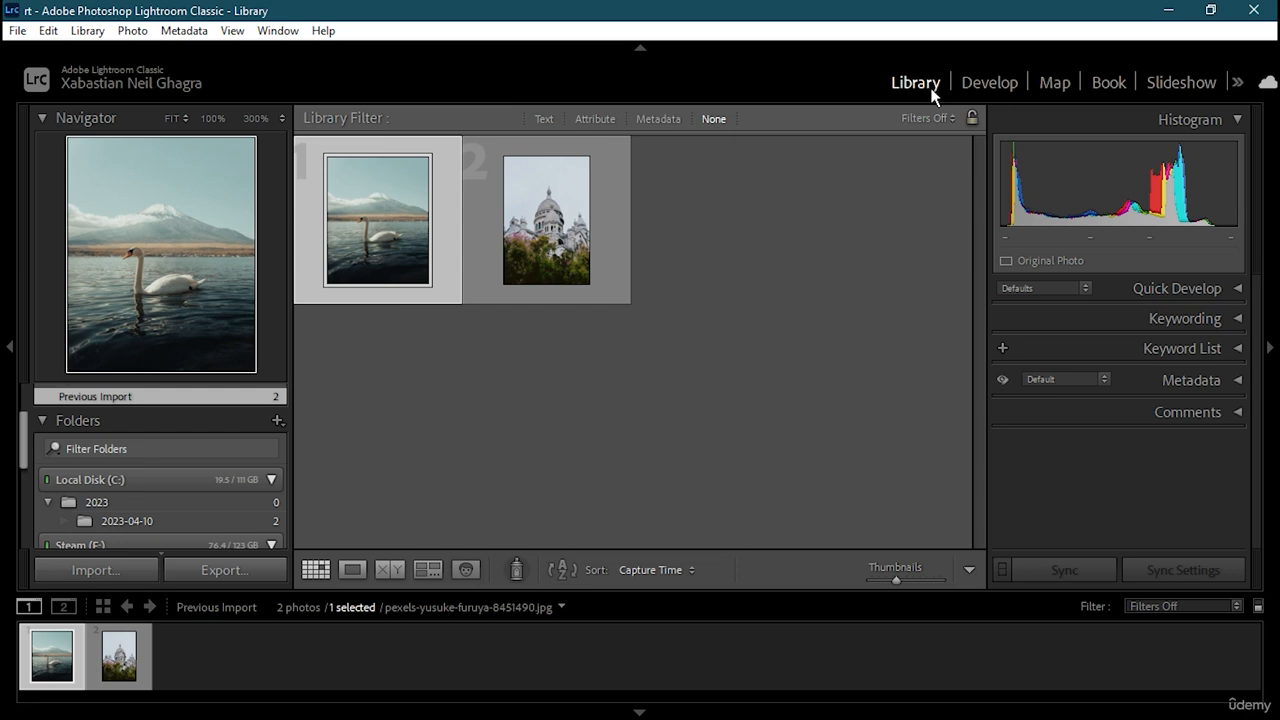
click(240, 30)
mouse_move(275, 30)
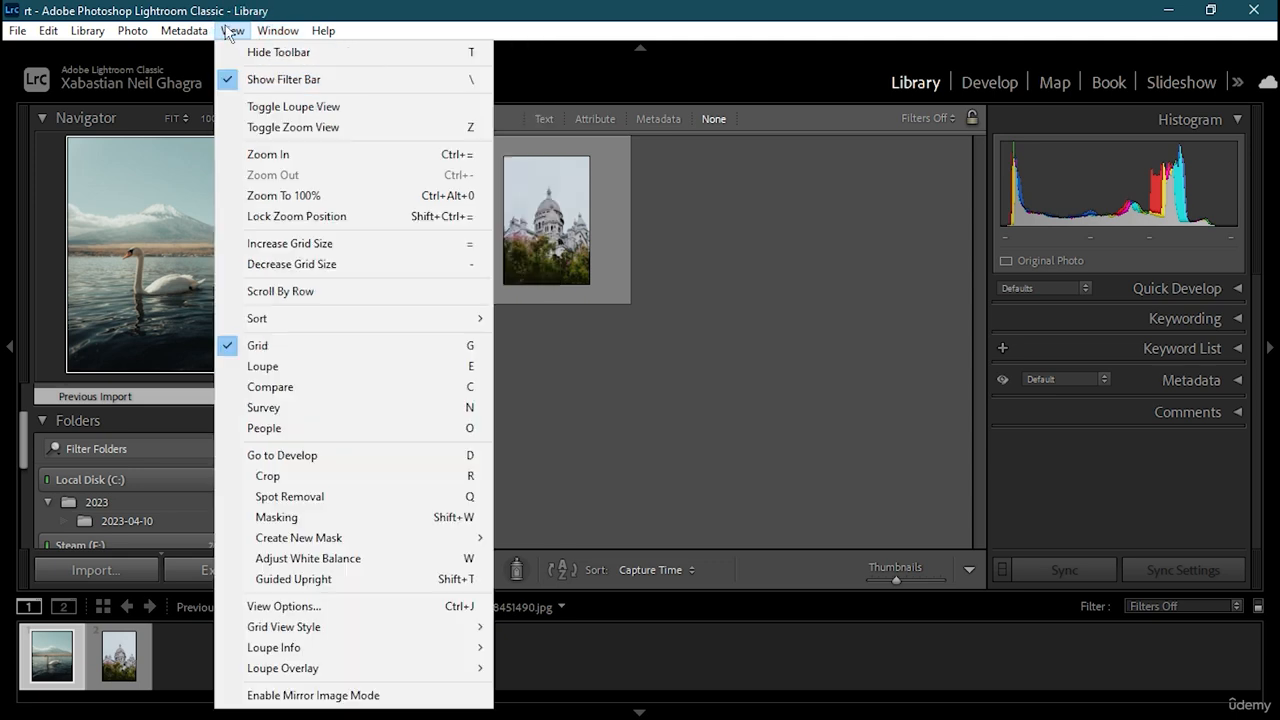
mouse_move(234, 31)
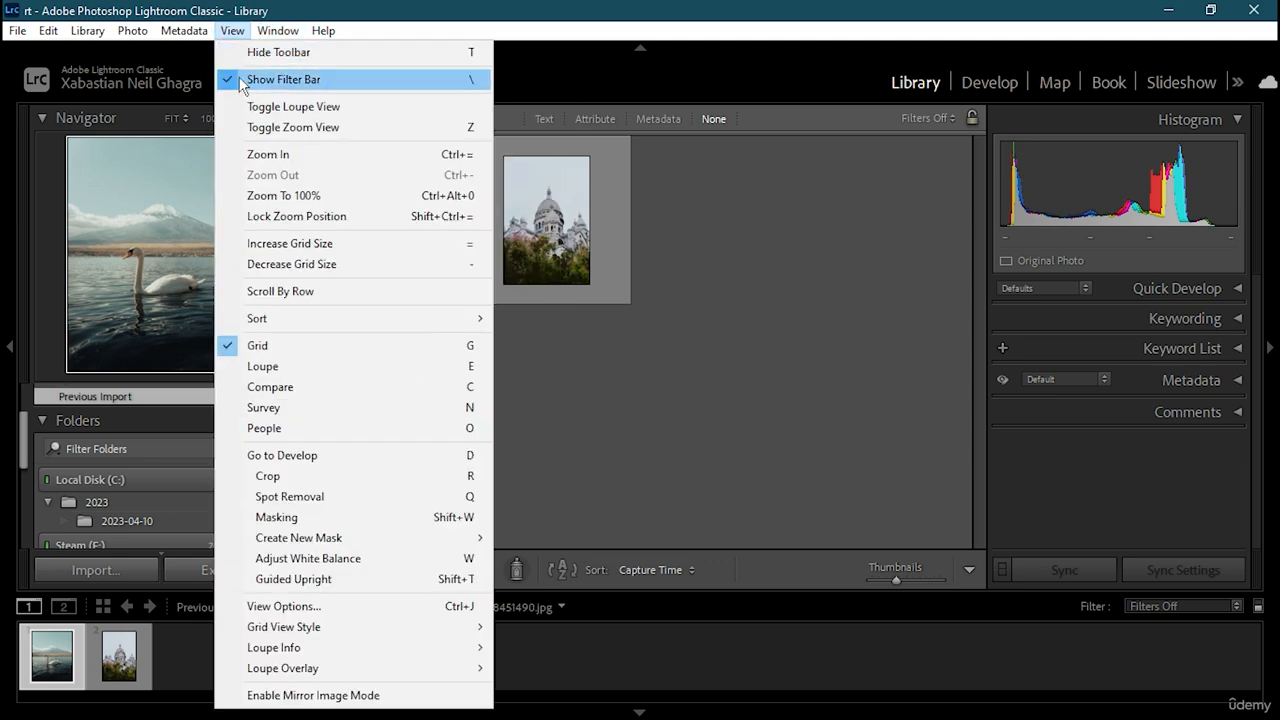
click(606, 353)
click(606, 353)
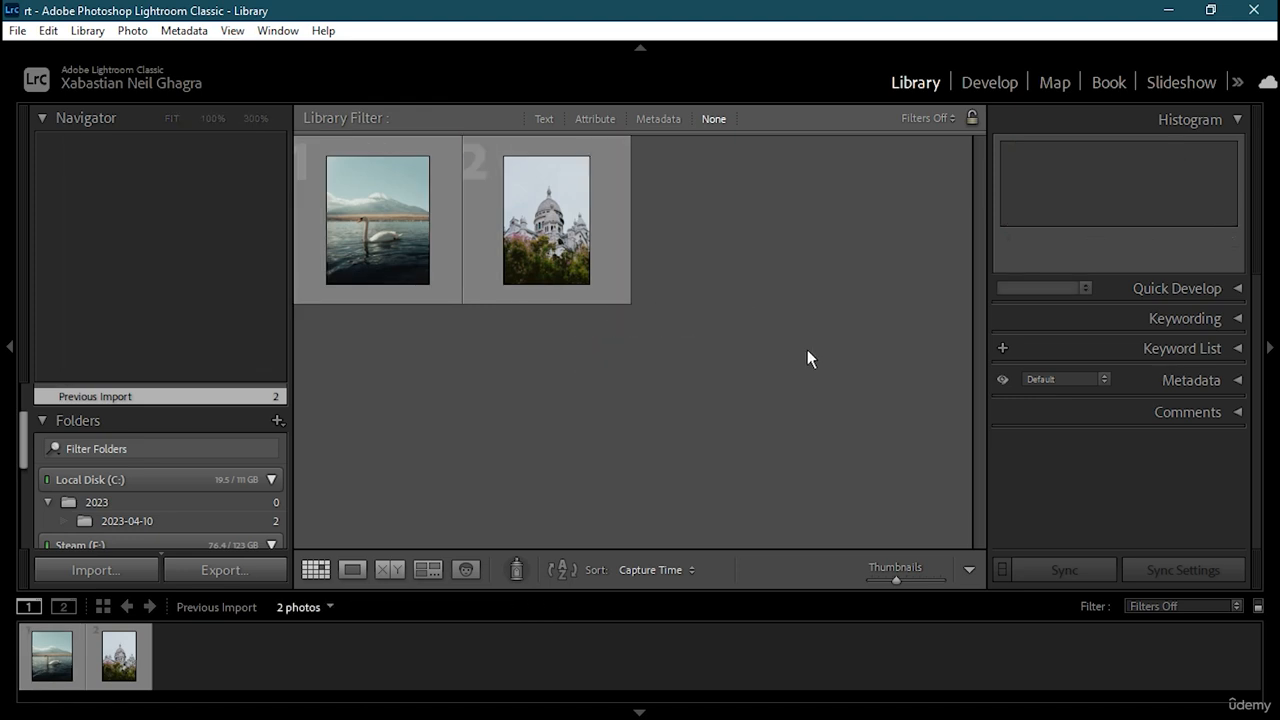
click(993, 84)
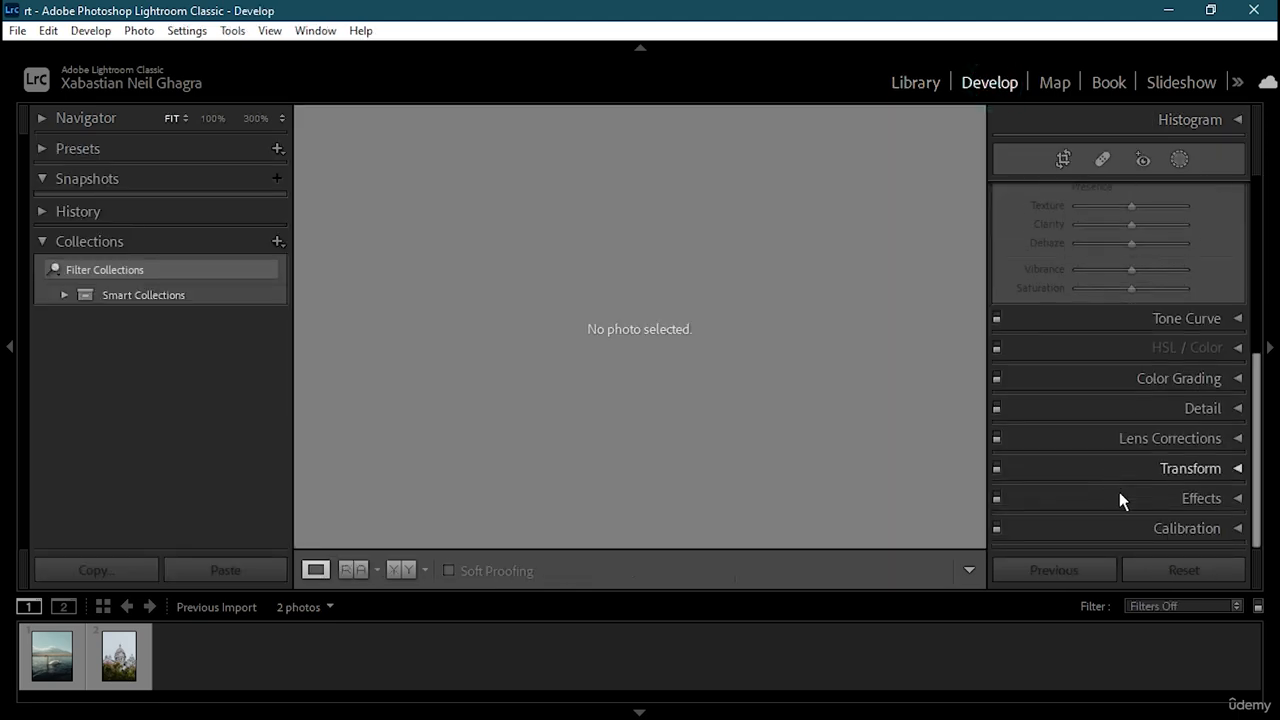
click(1235, 499)
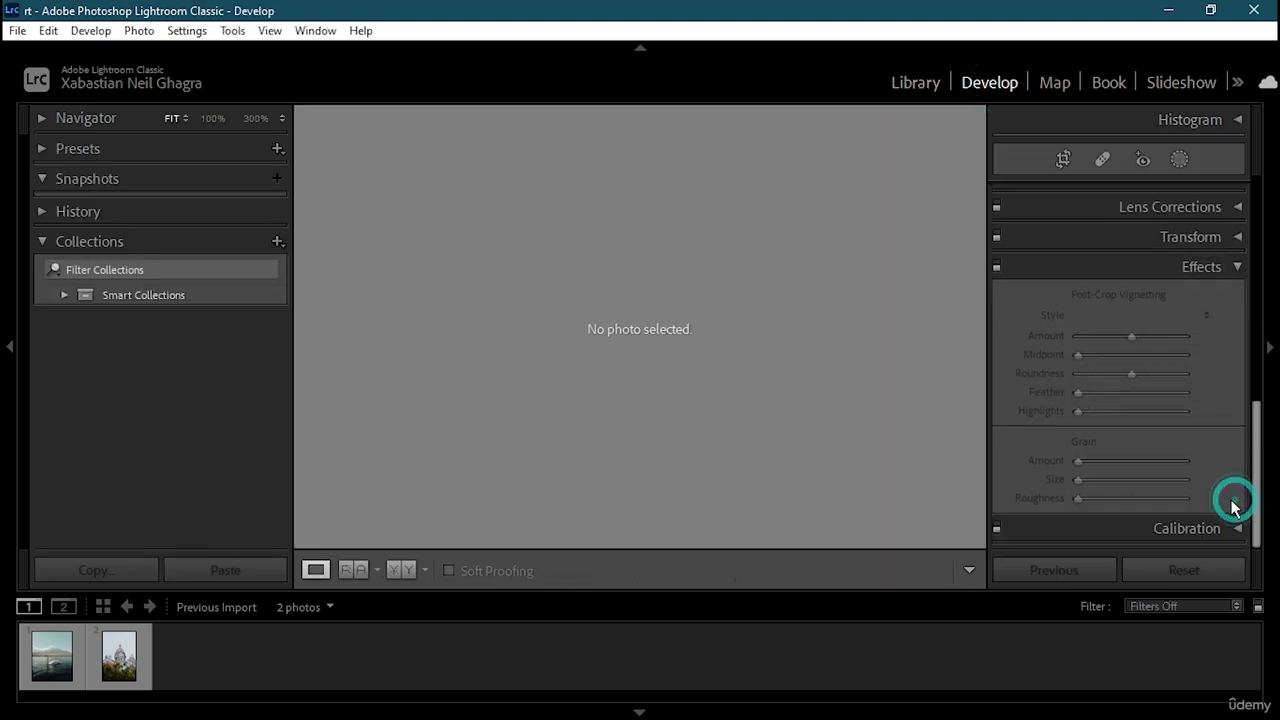
click(1134, 339)
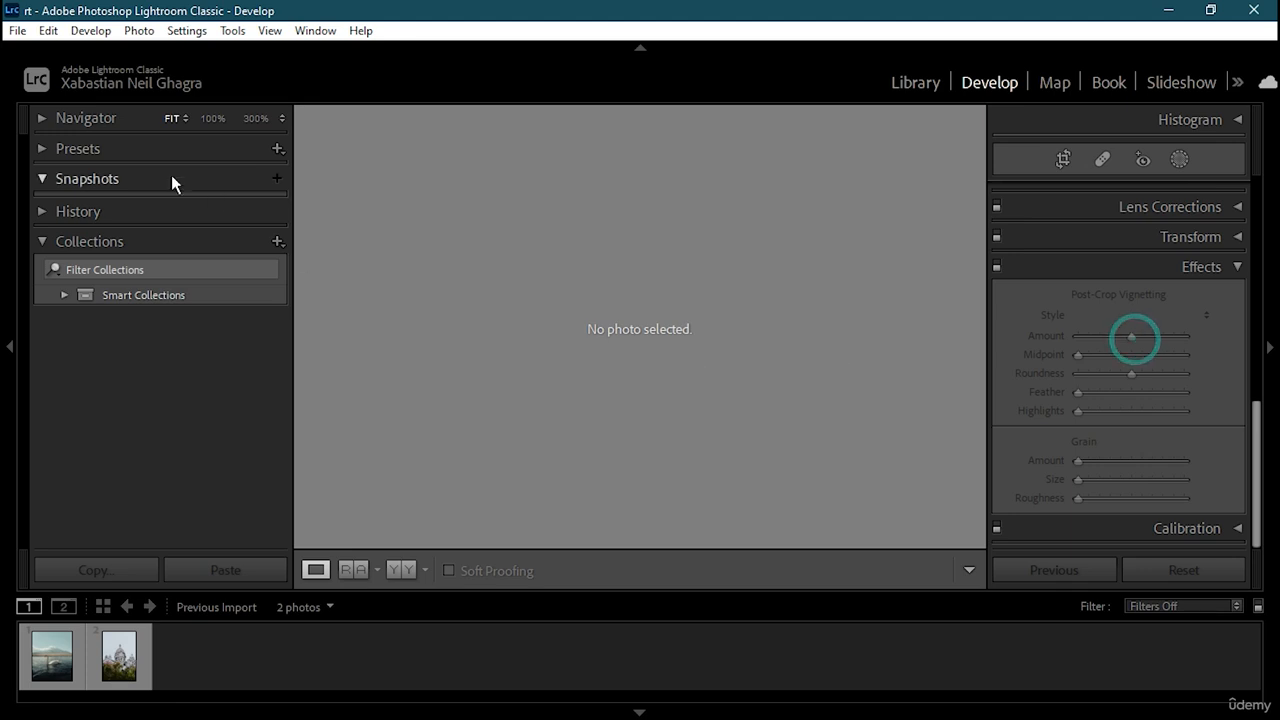
click(900, 86)
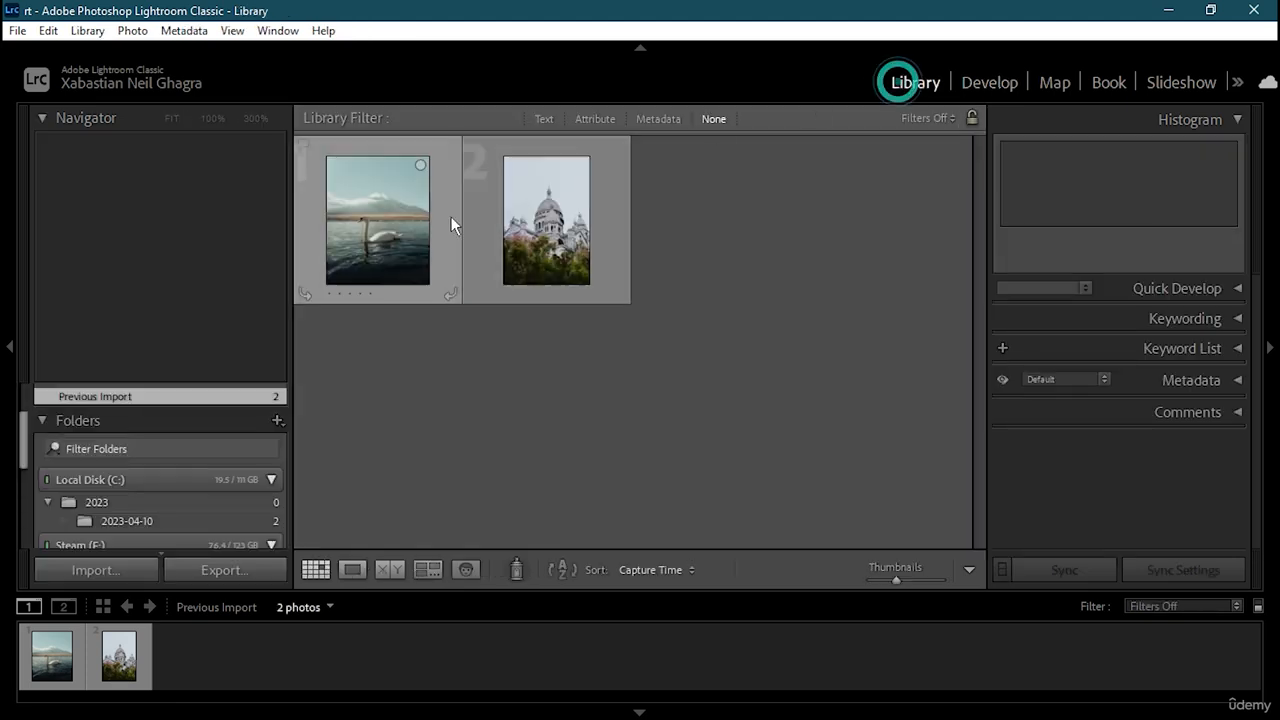
Open the swan photo in Develop and set post-crop vignetting to Amount -9, Midpoint 57, Roundness -56, Feather 82 and Highlights 46.
double_click(440, 215)
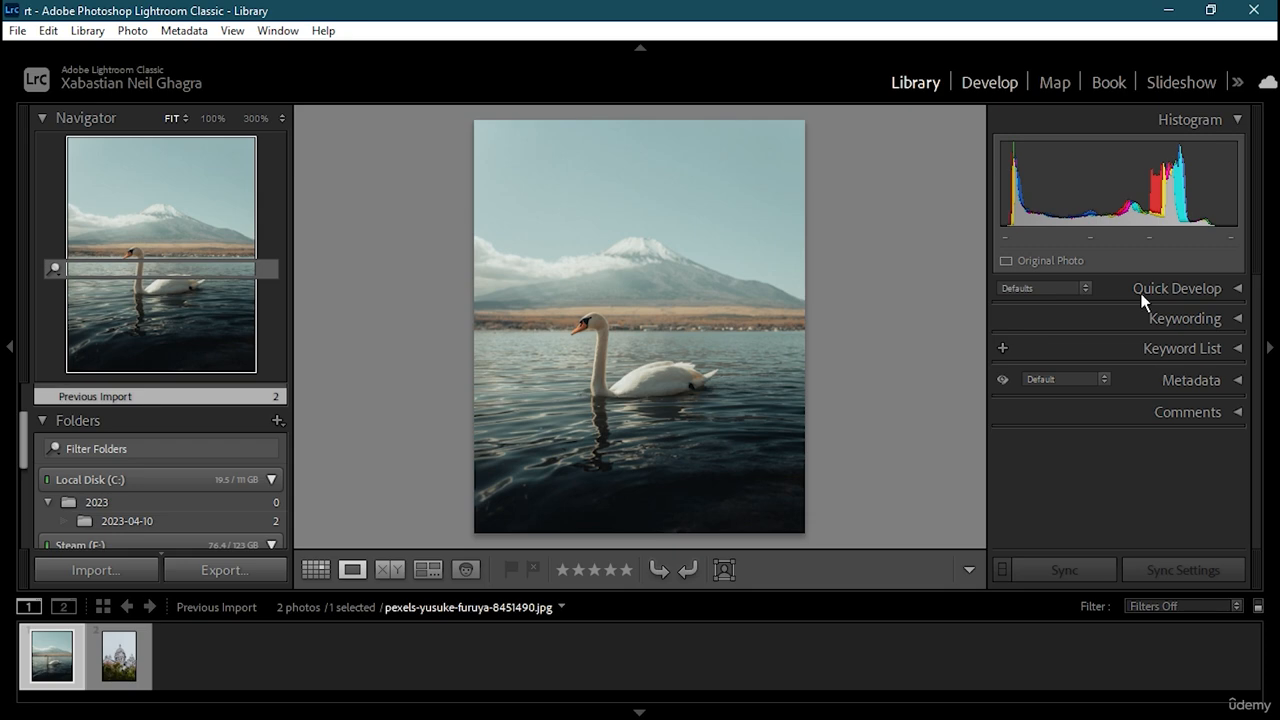
key(d)
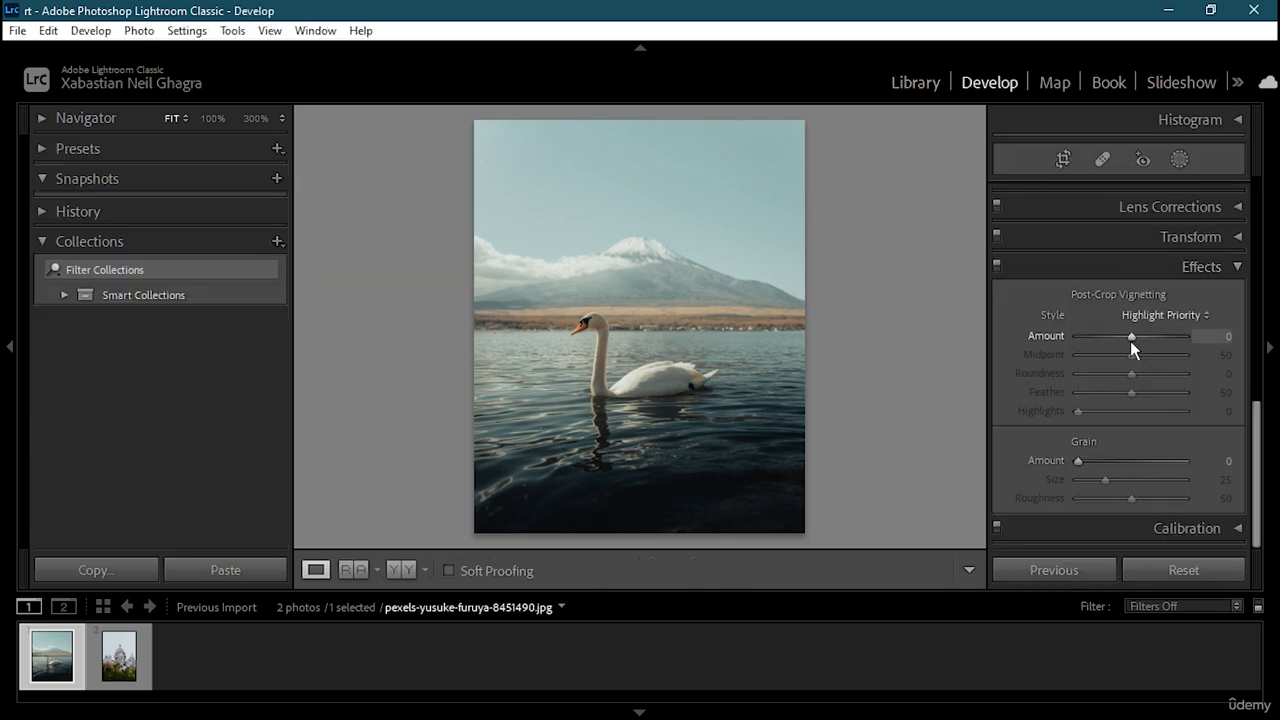
drag(1130, 341, 1165, 393)
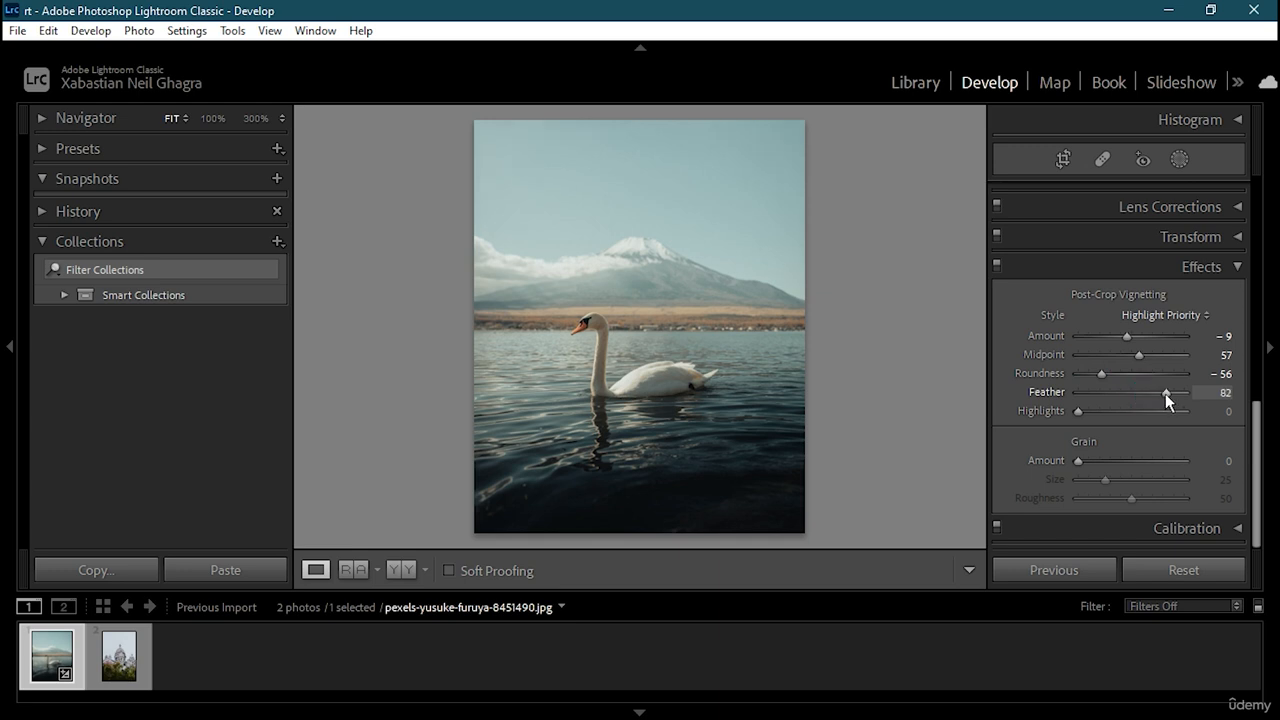
drag(1080, 413, 1134, 417)
Set the swan photo's grain to Amount 48, Size 97 and Roughness 25, and its vignetting amount to +11.
drag(1092, 460, 1108, 503)
click(1086, 478)
click(1110, 506)
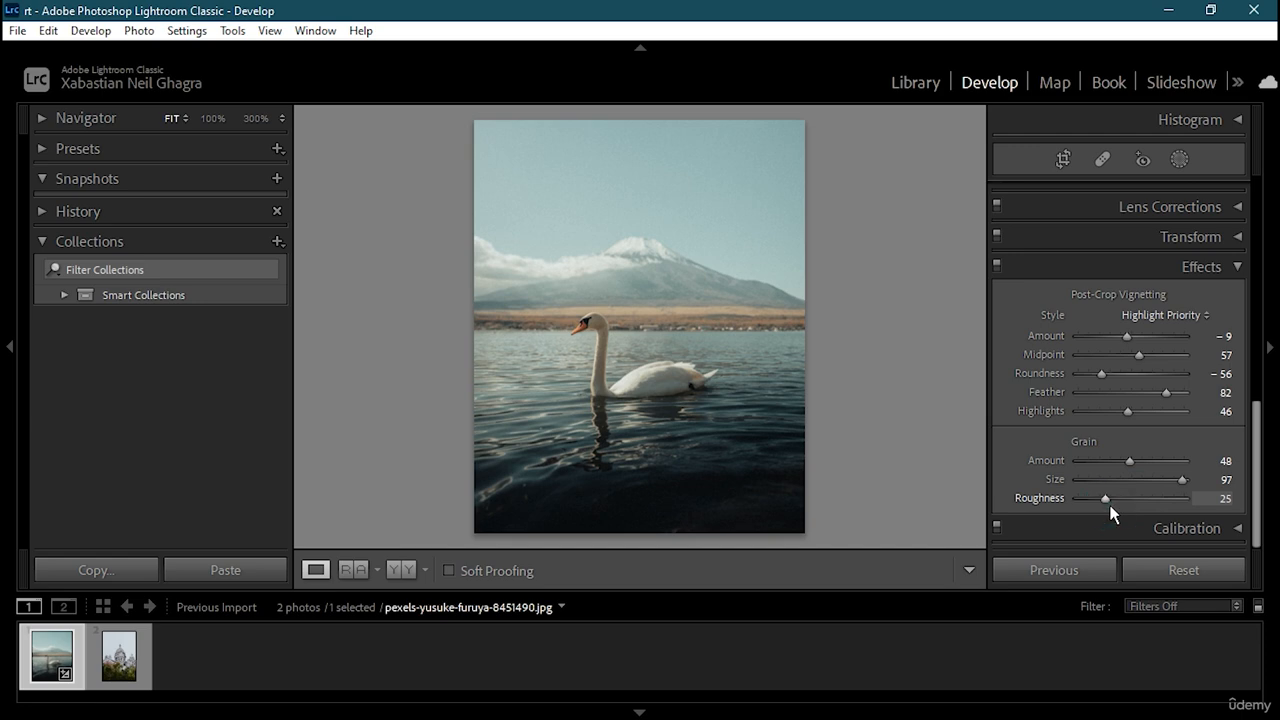
drag(1112, 335, 1137, 352)
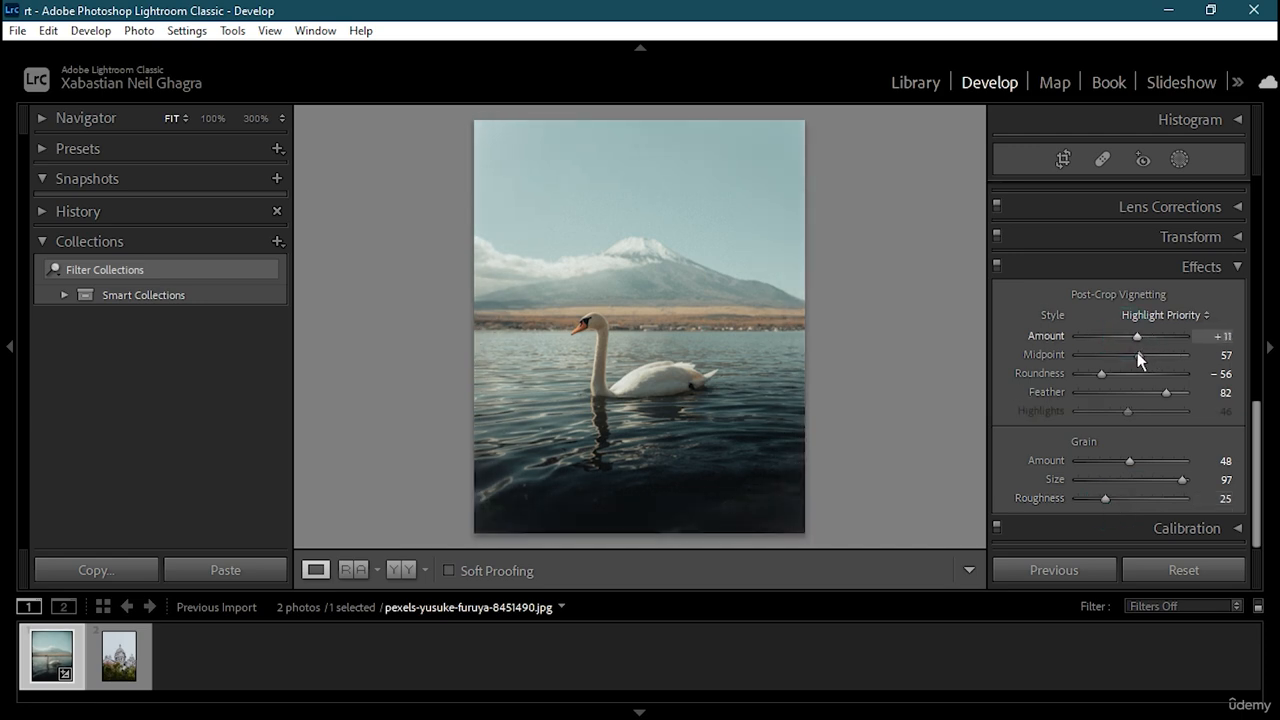
Set the swan photo's sharpening amount to 92 and hide the detail preview.
scroll(1145, 347, up, 2)
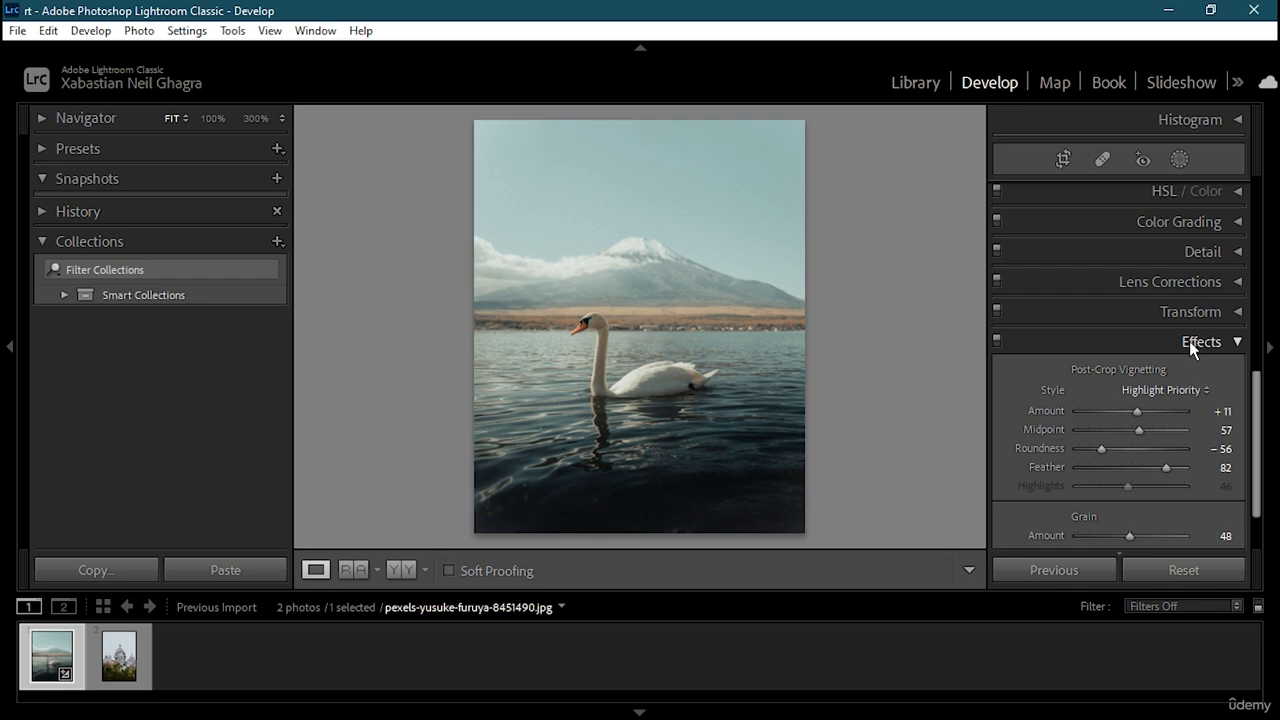
click(1220, 248)
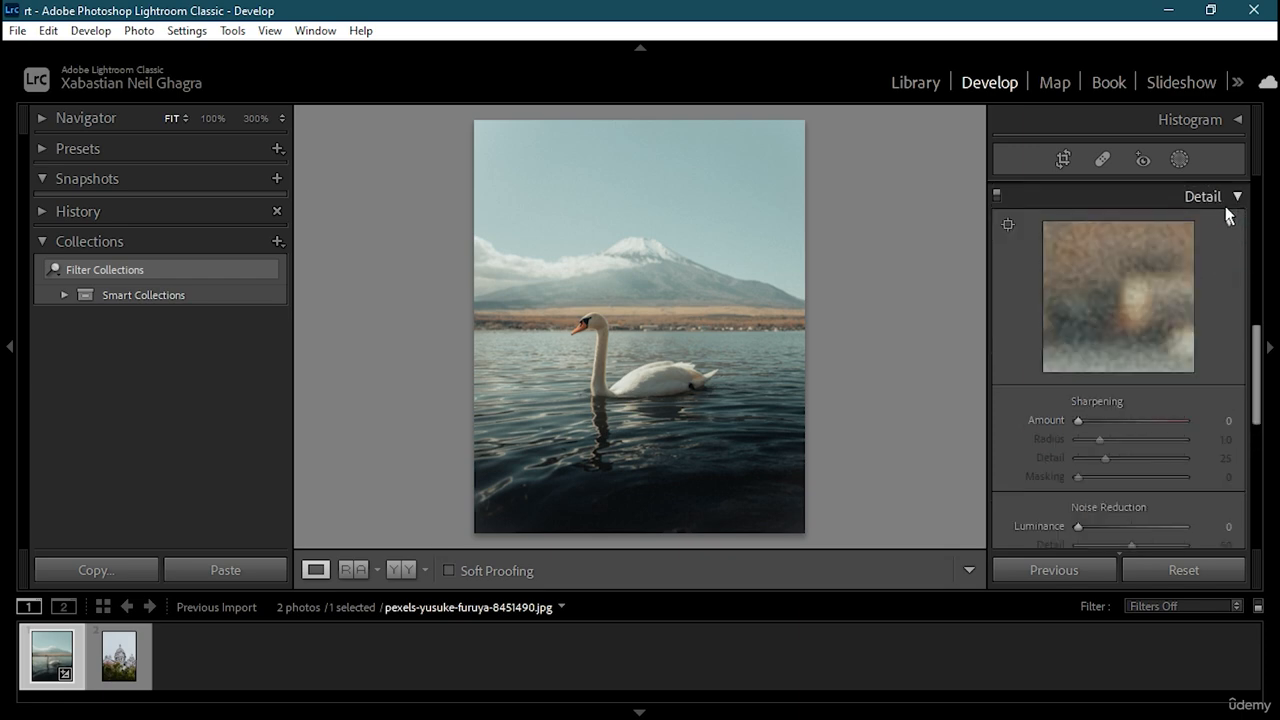
drag(1094, 415, 1142, 417)
click(1229, 222)
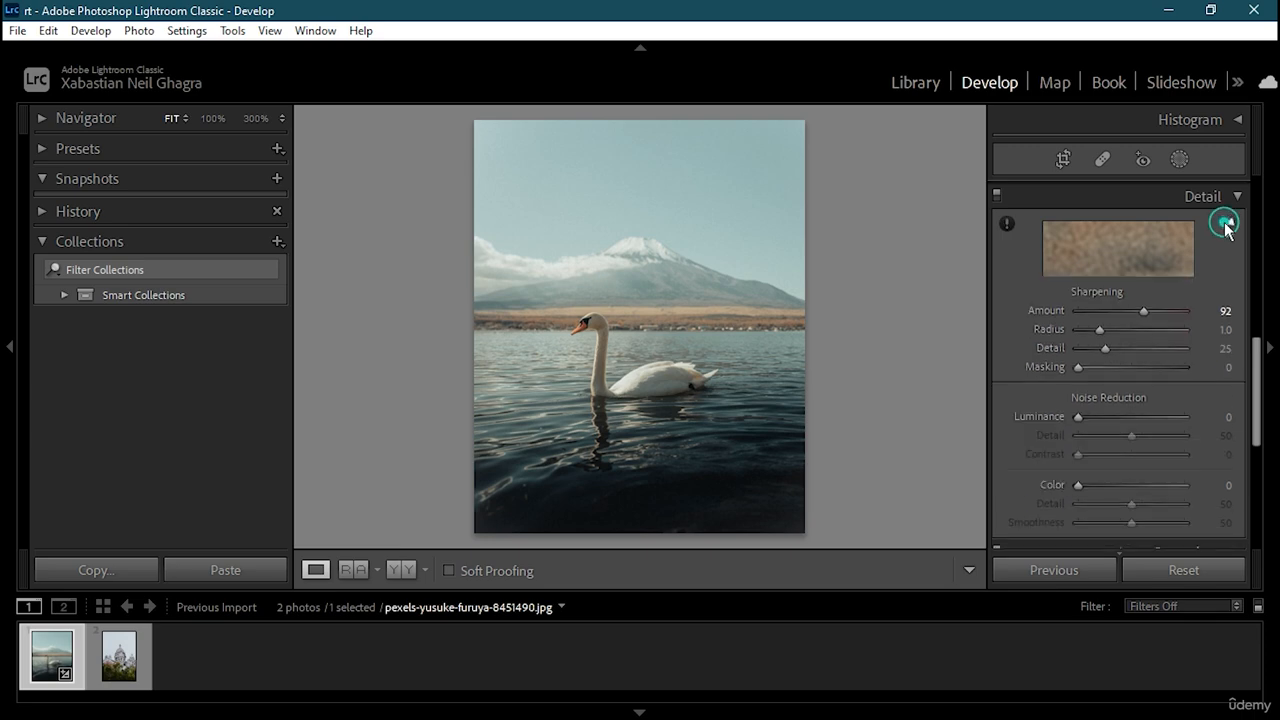
Return to the Library grid and flag the edited swan photo as a pick.
click(905, 88)
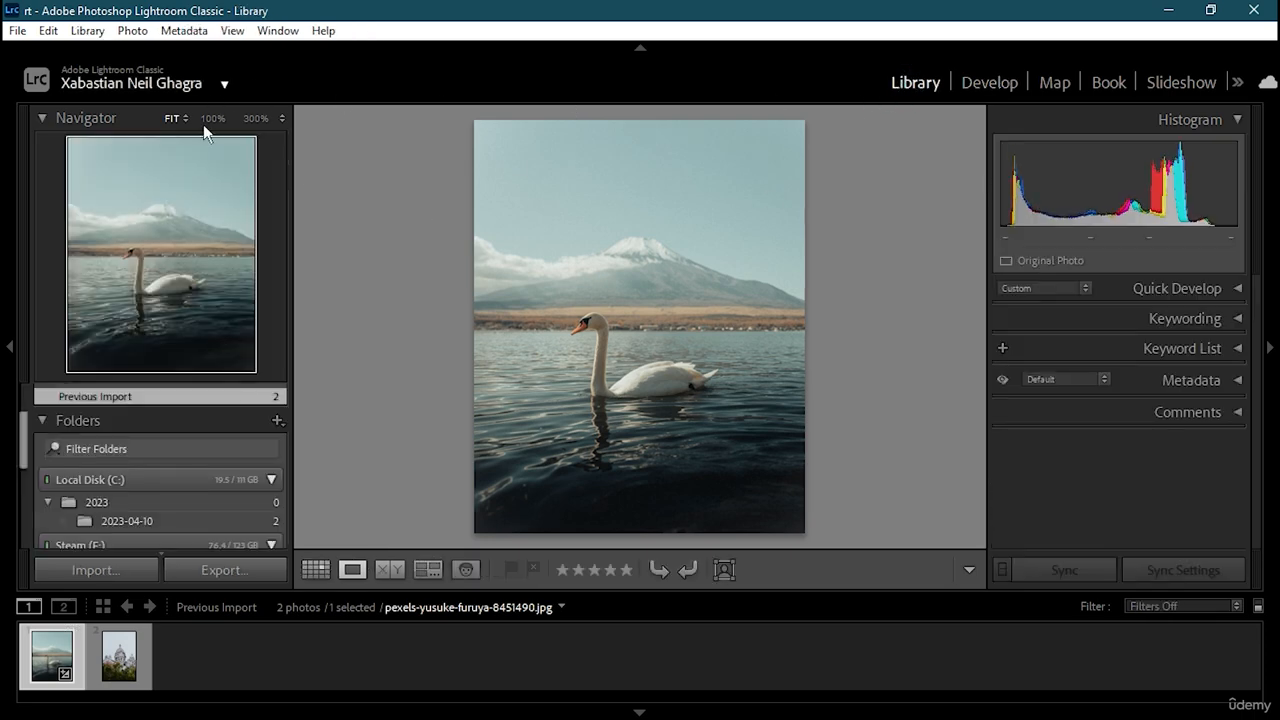
click(723, 266)
key(g)
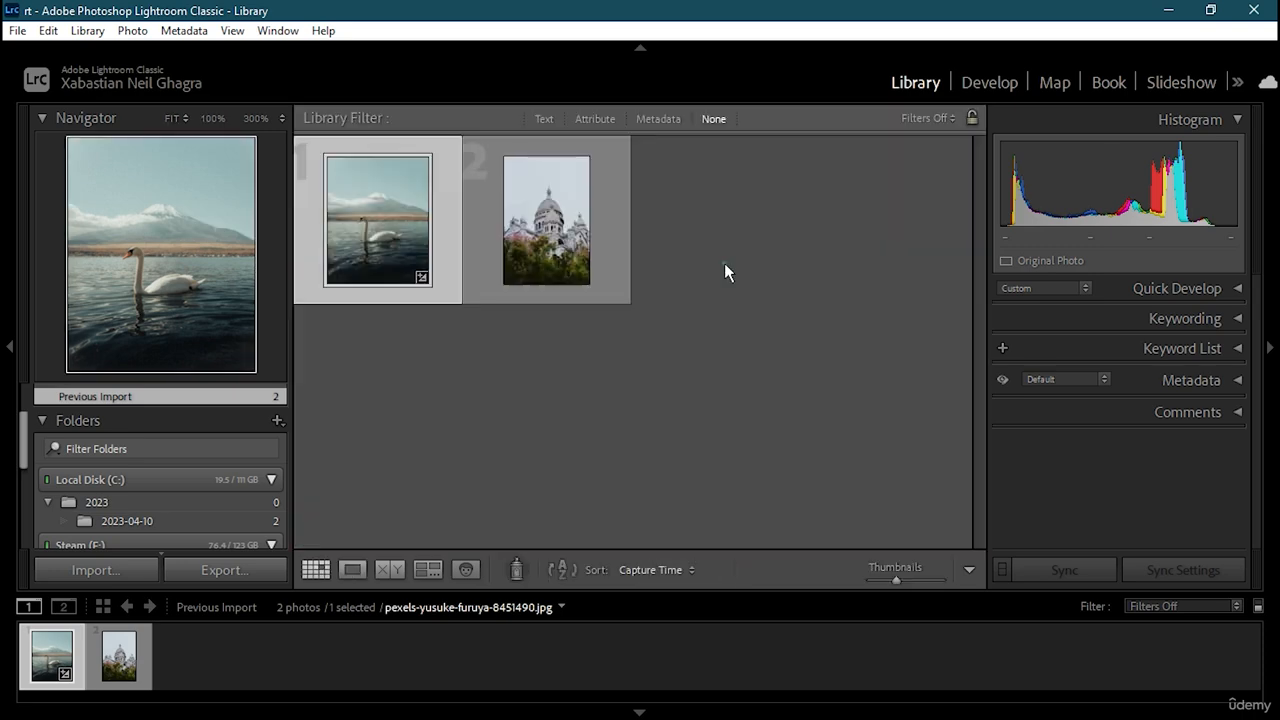
right_click(413, 217)
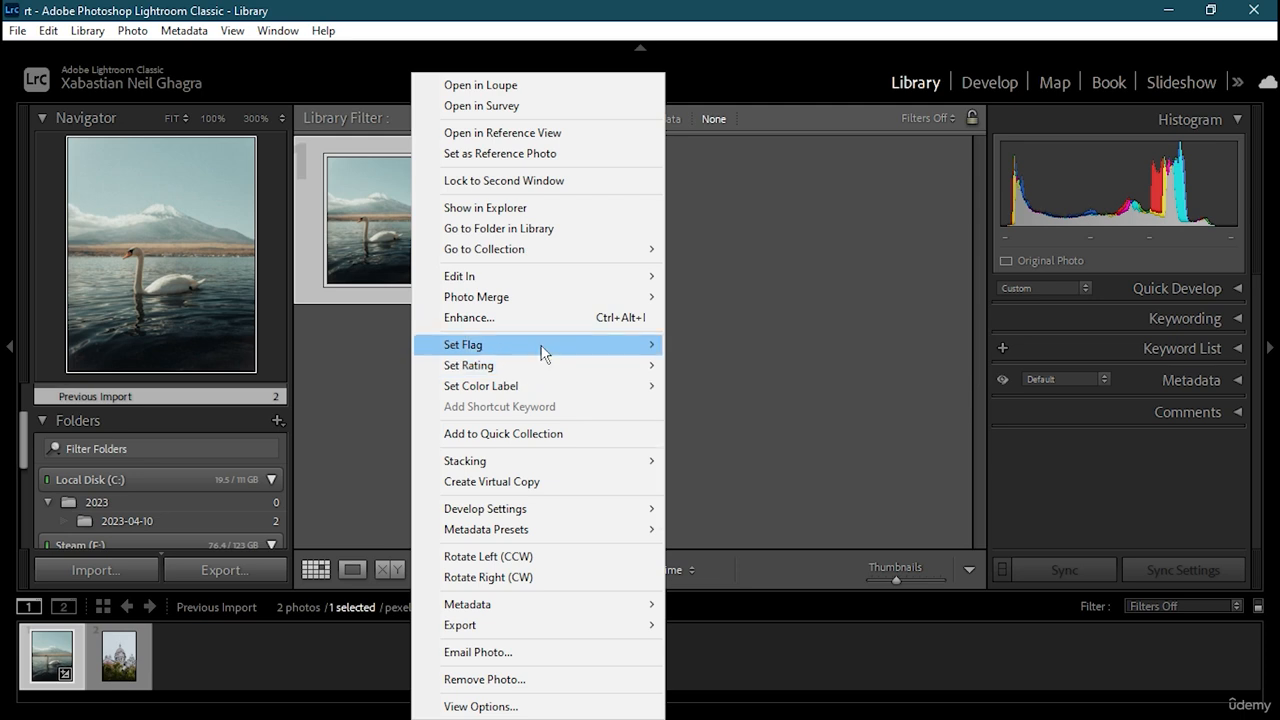
mouse_move(545, 353)
click(730, 342)
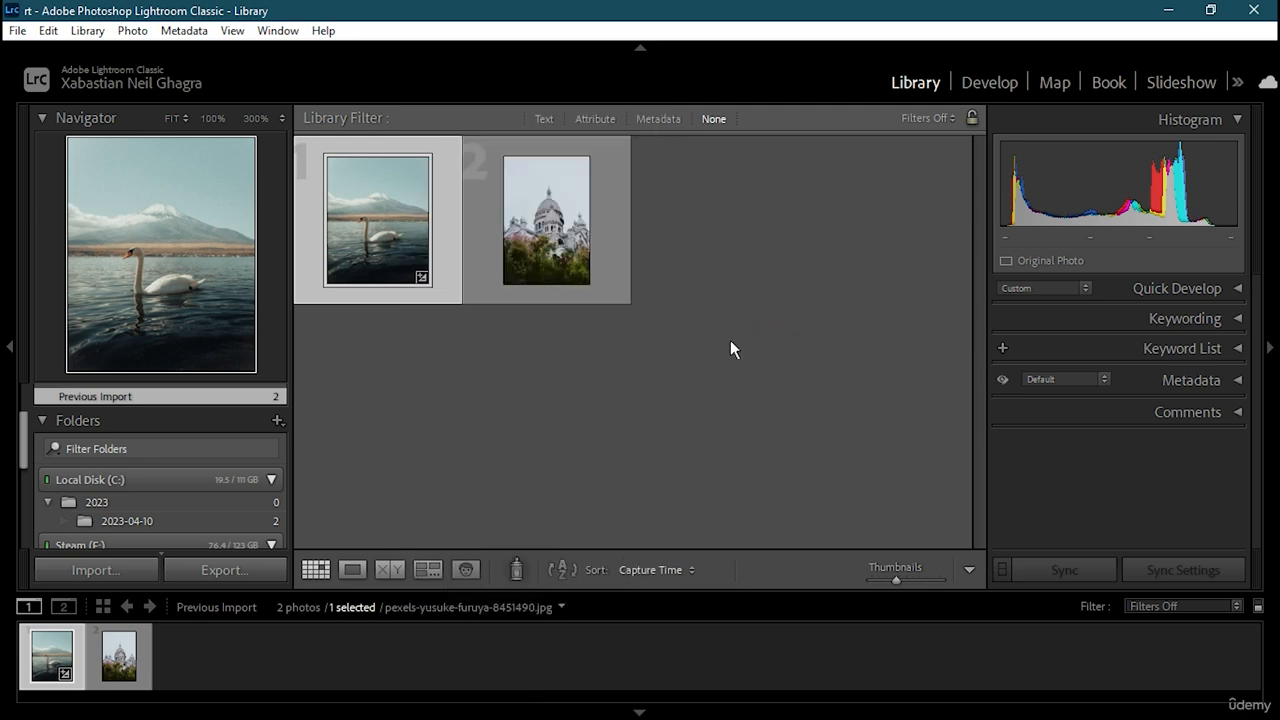
Give the swan photo a five-star rating.
right_click(420, 278)
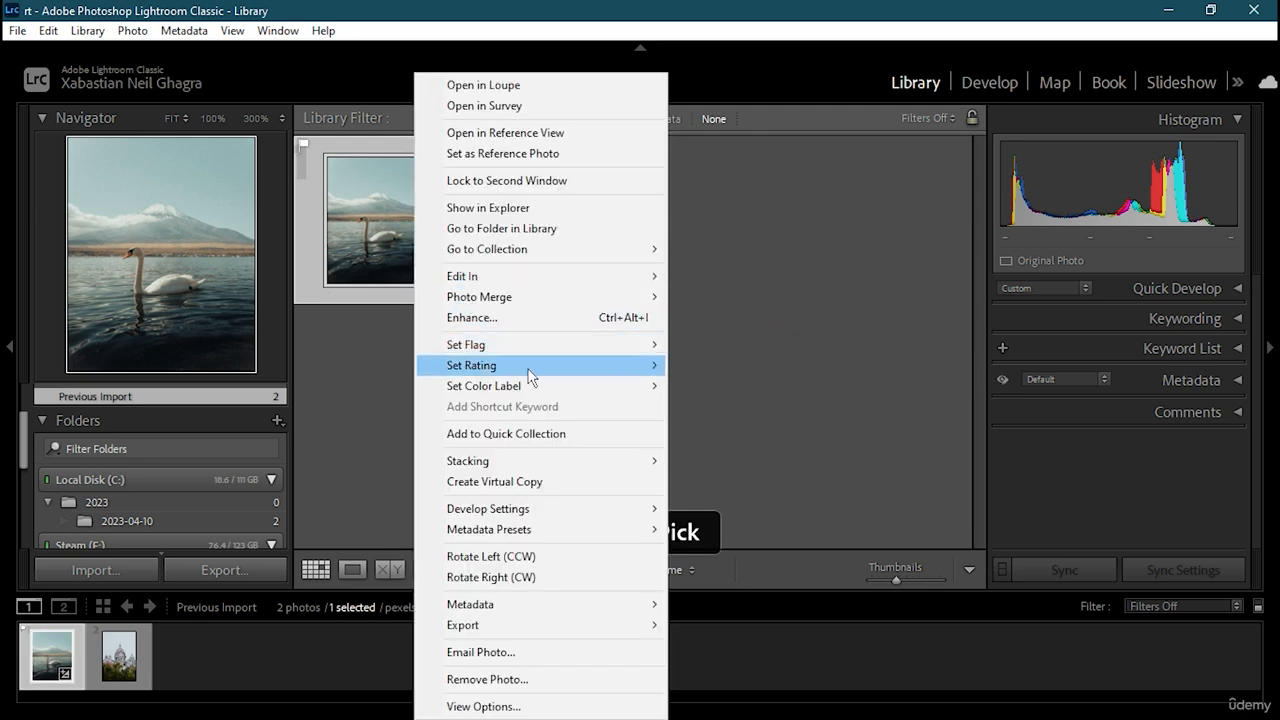
mouse_move(531, 366)
click(724, 466)
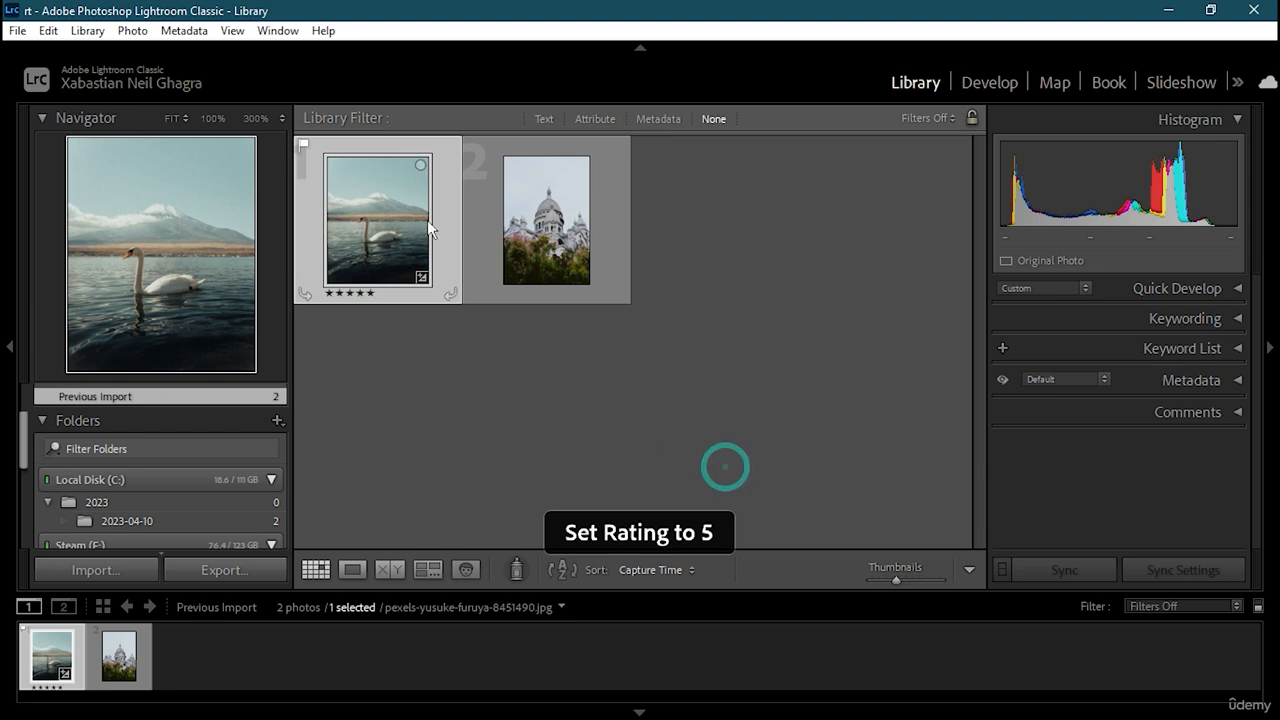
Assign the blue color label to the swan photo and deselect it.
right_click(395, 216)
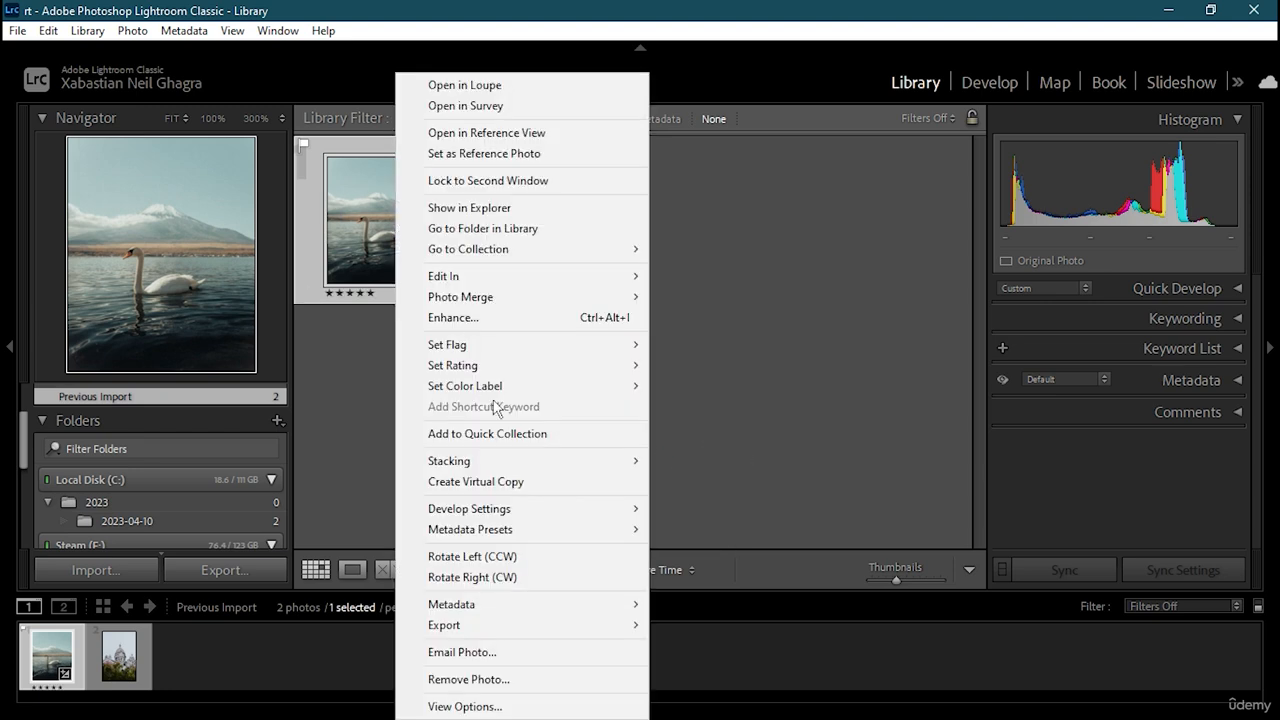
mouse_move(556, 395)
click(700, 451)
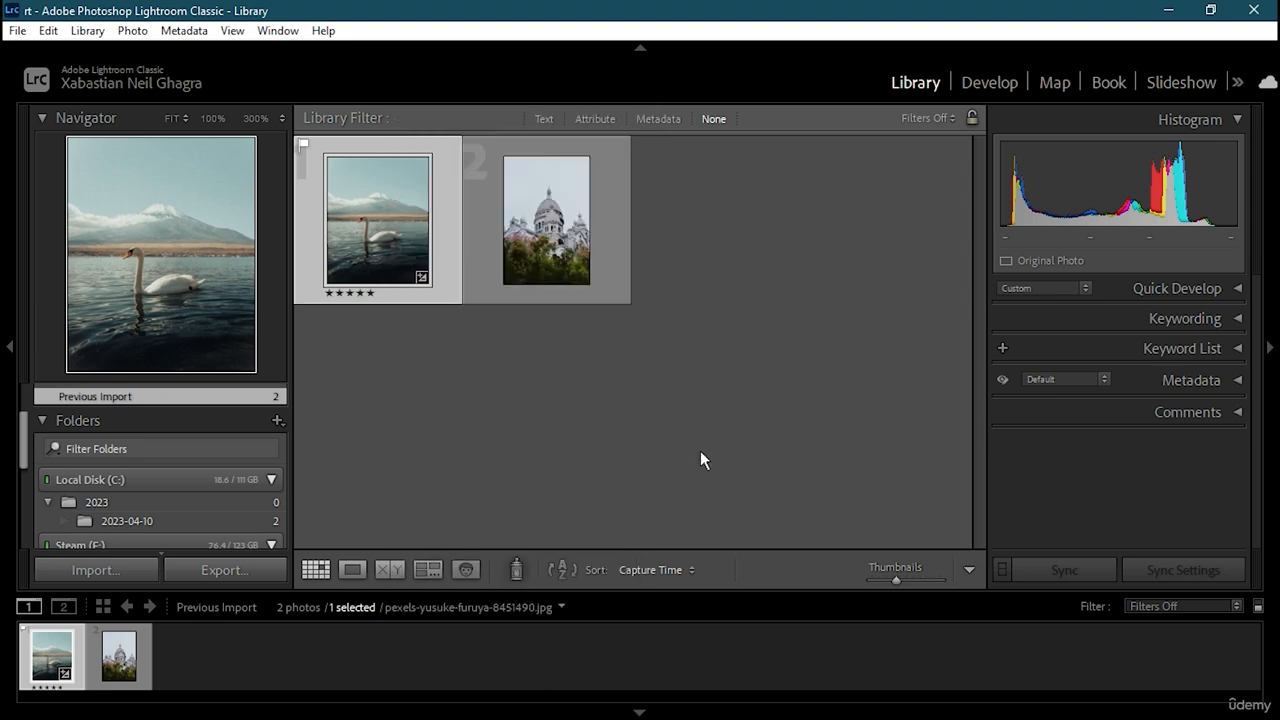
click(700, 451)
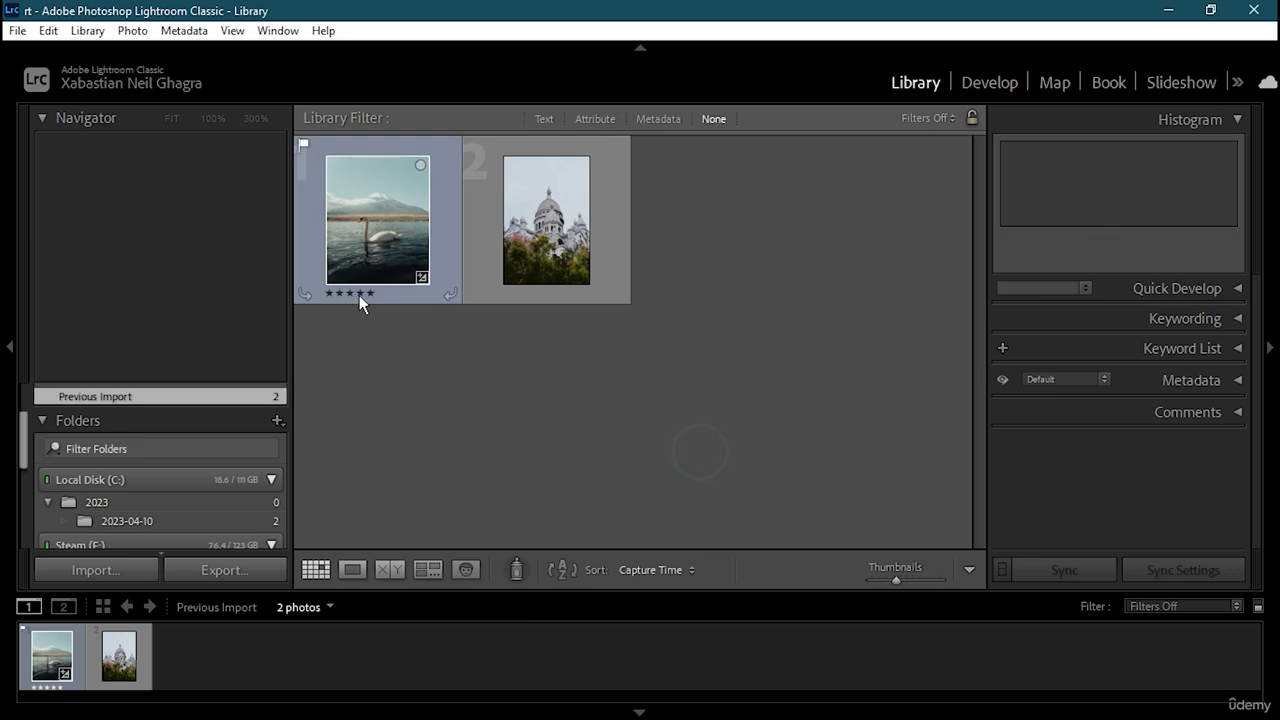
Filter the library with the Flagged preset to show only flagged photos.
click(232, 30)
click(850, 163)
click(922, 118)
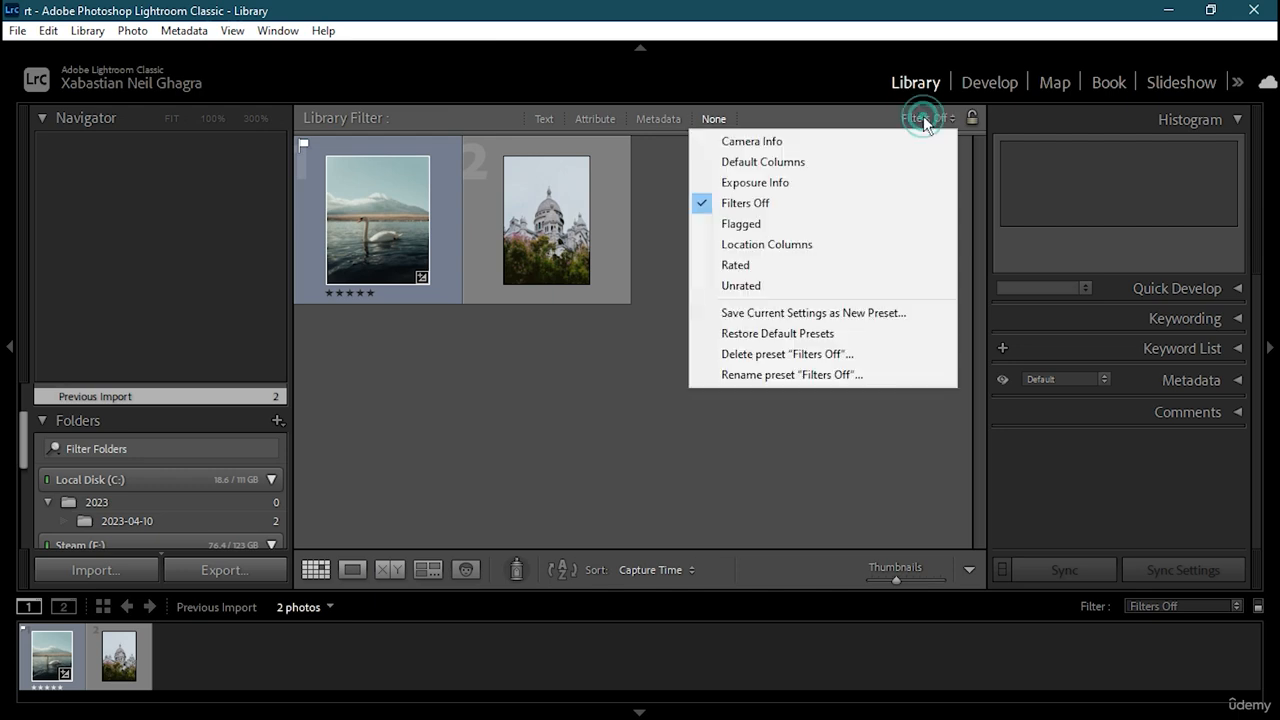
click(759, 221)
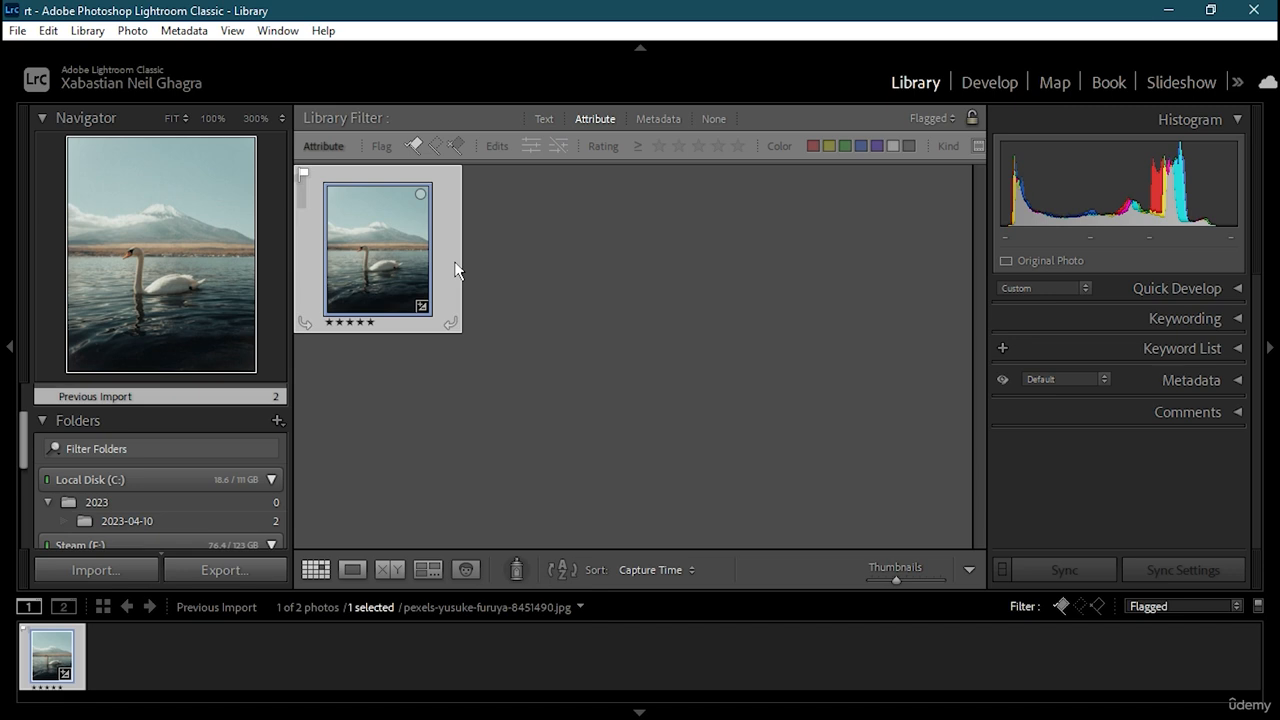
Filter the library with the Rated preset, and turn the filters off again.
click(938, 120)
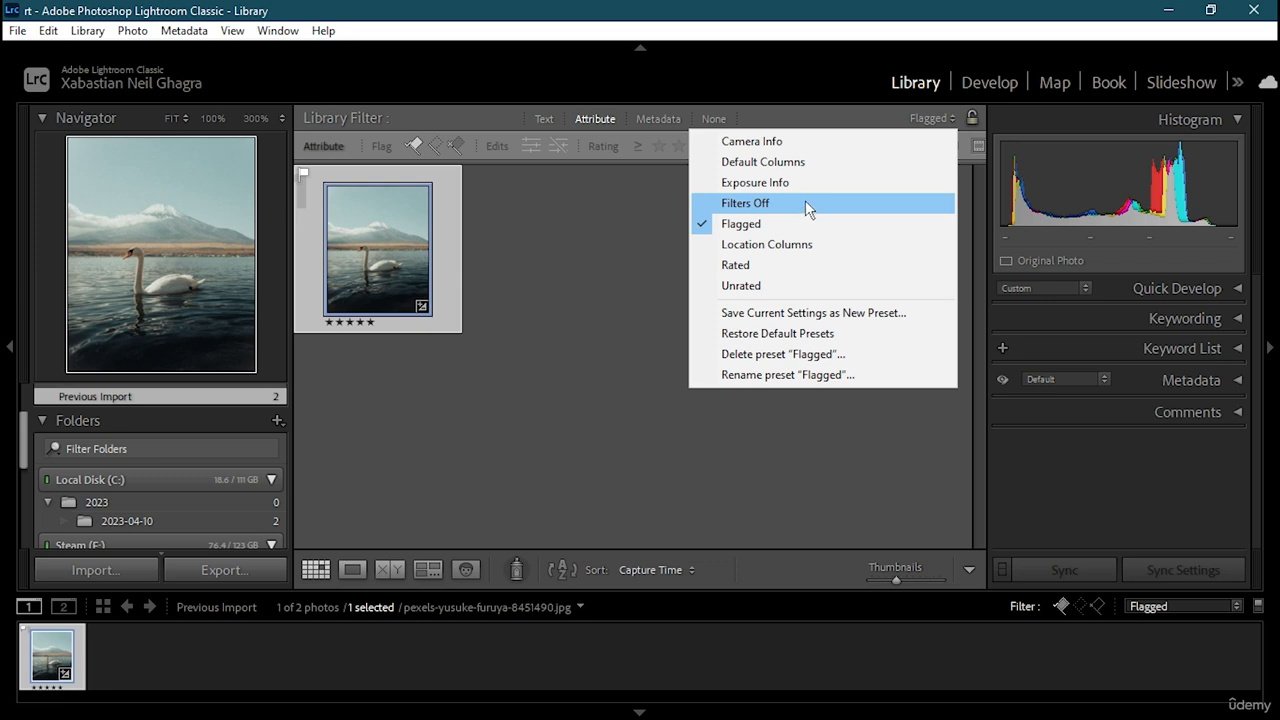
click(766, 264)
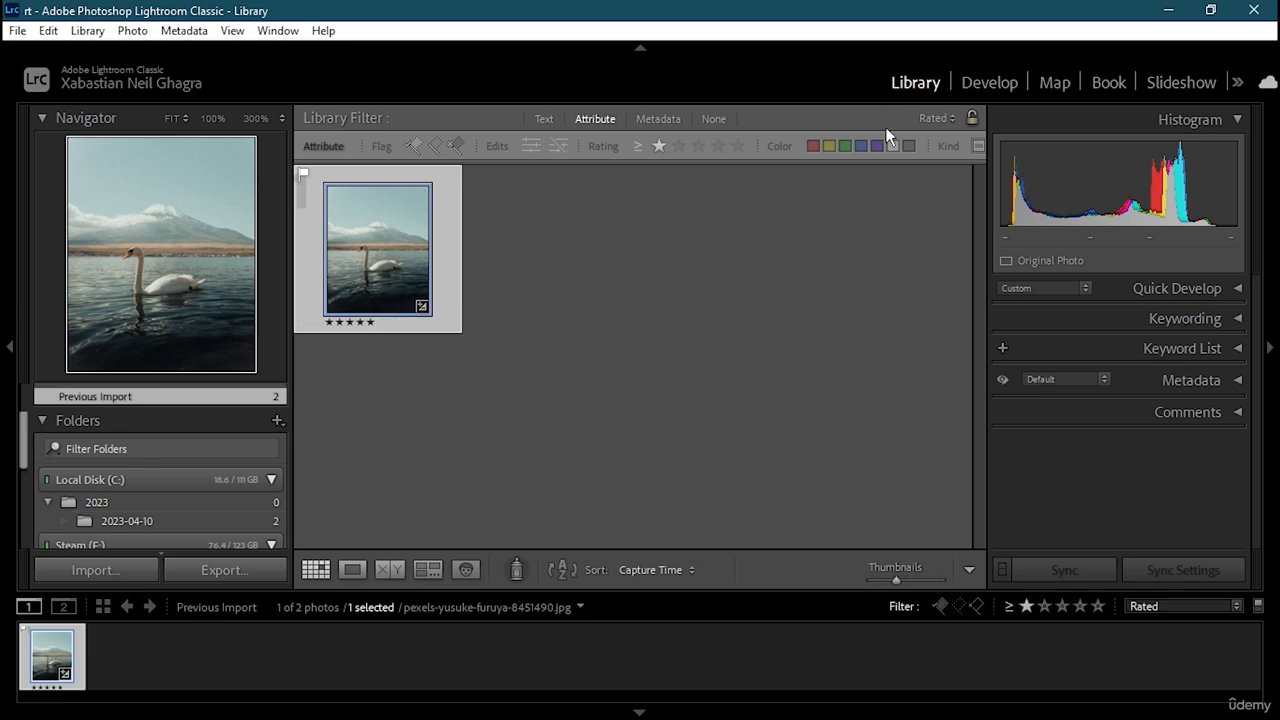
click(937, 118)
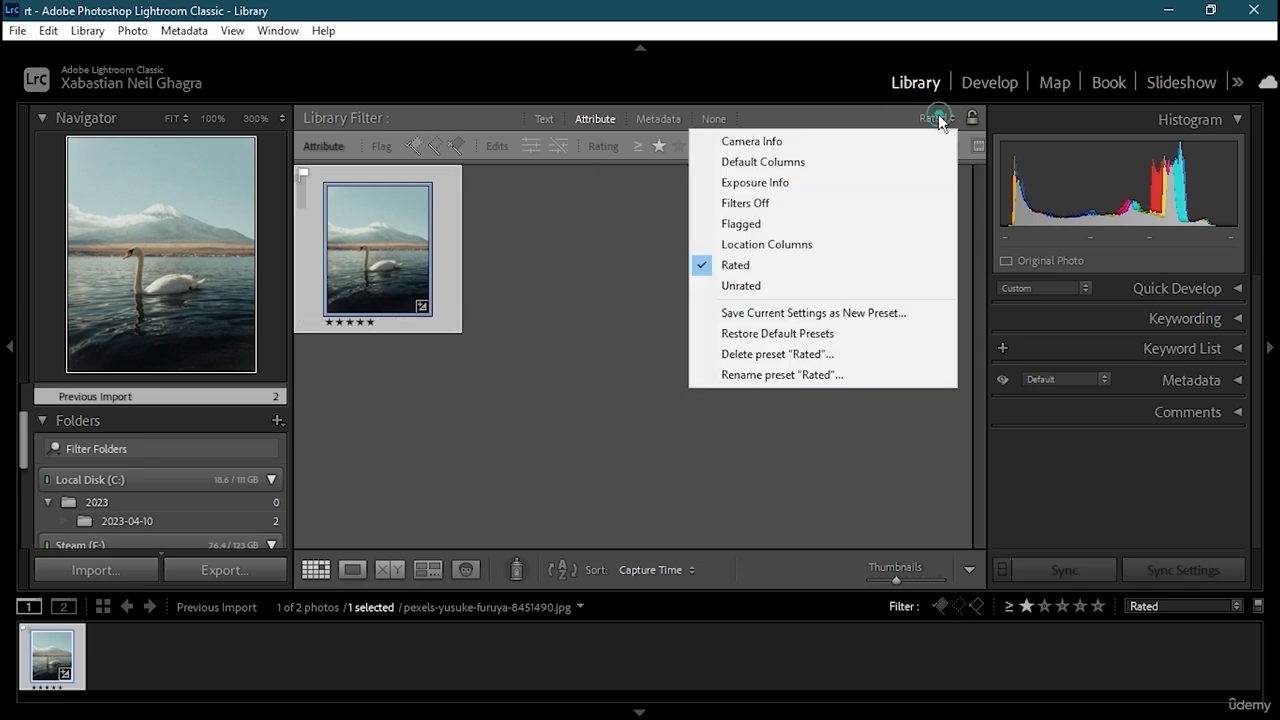
click(777, 205)
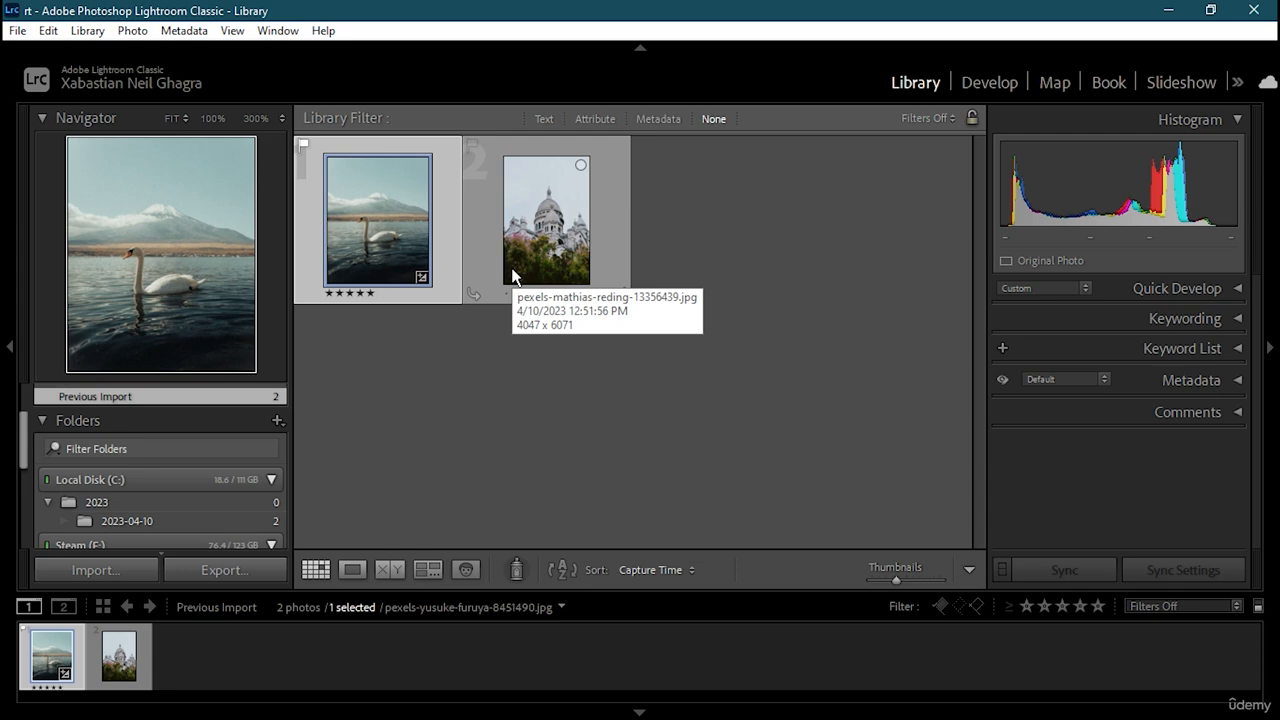
Filter the library by metadata, trying Unknown Lens before restoring all lenses, and show only photos with No Label.
click(658, 119)
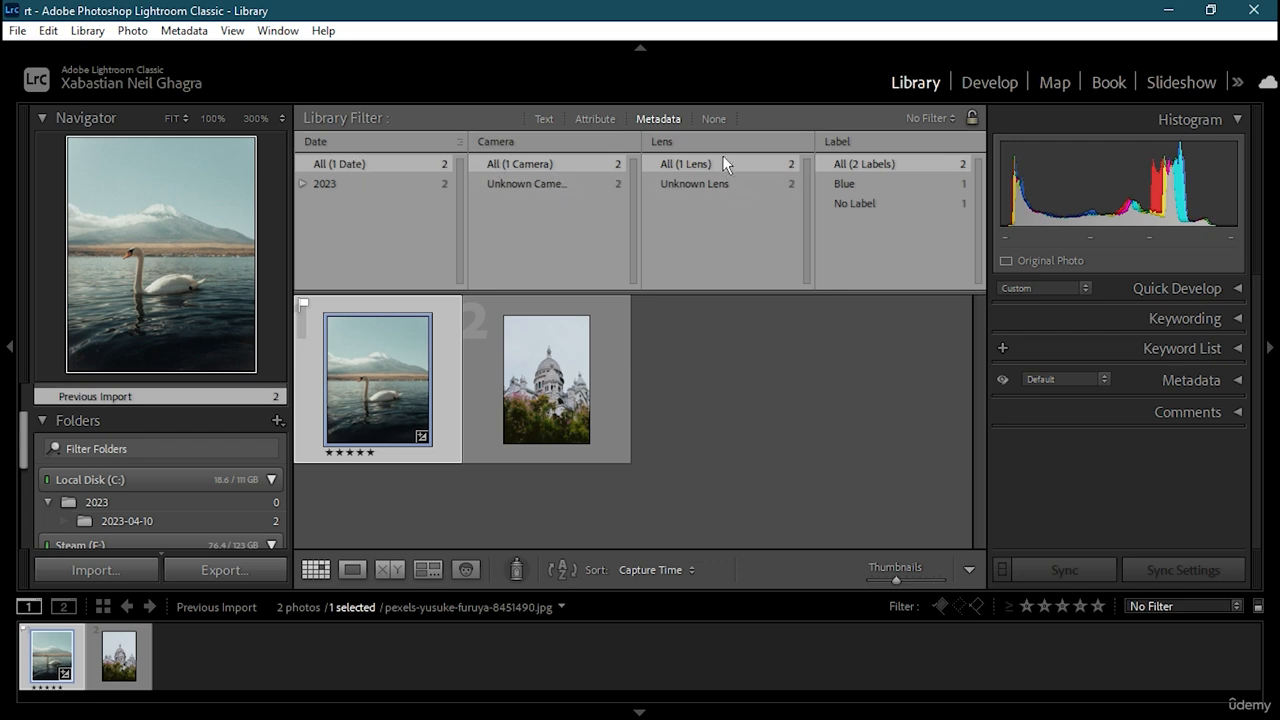
click(710, 185)
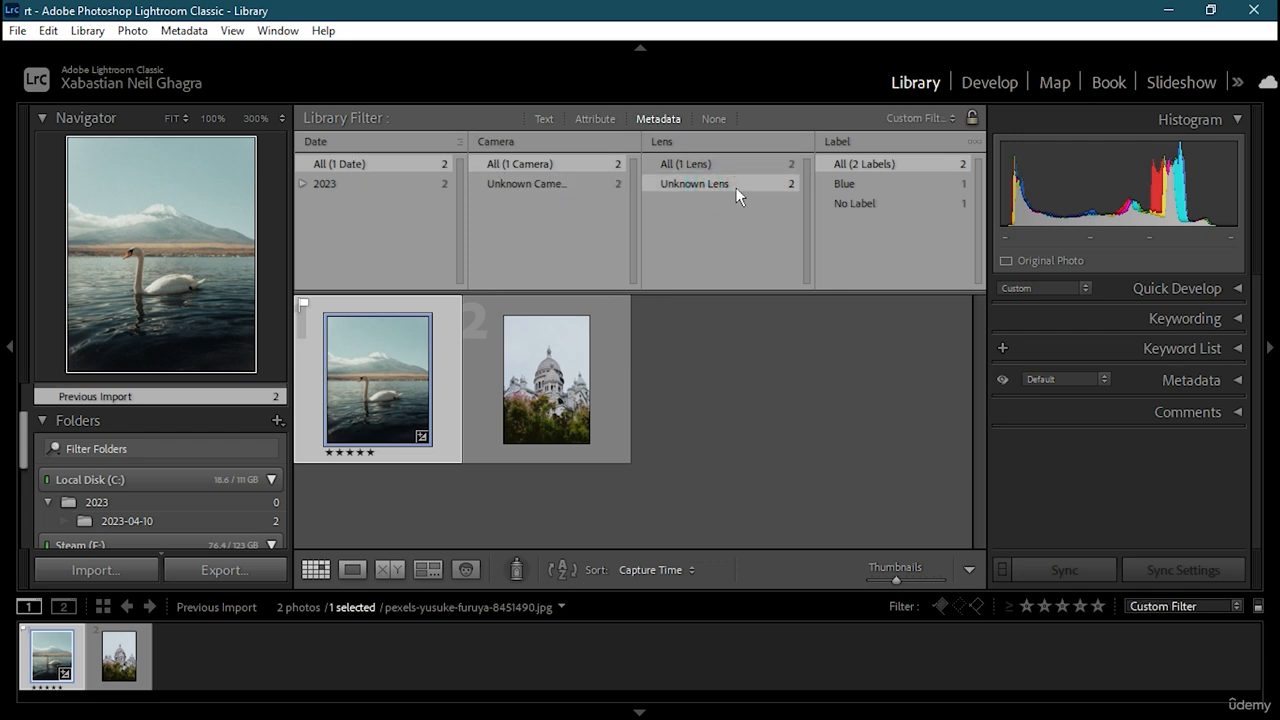
click(716, 165)
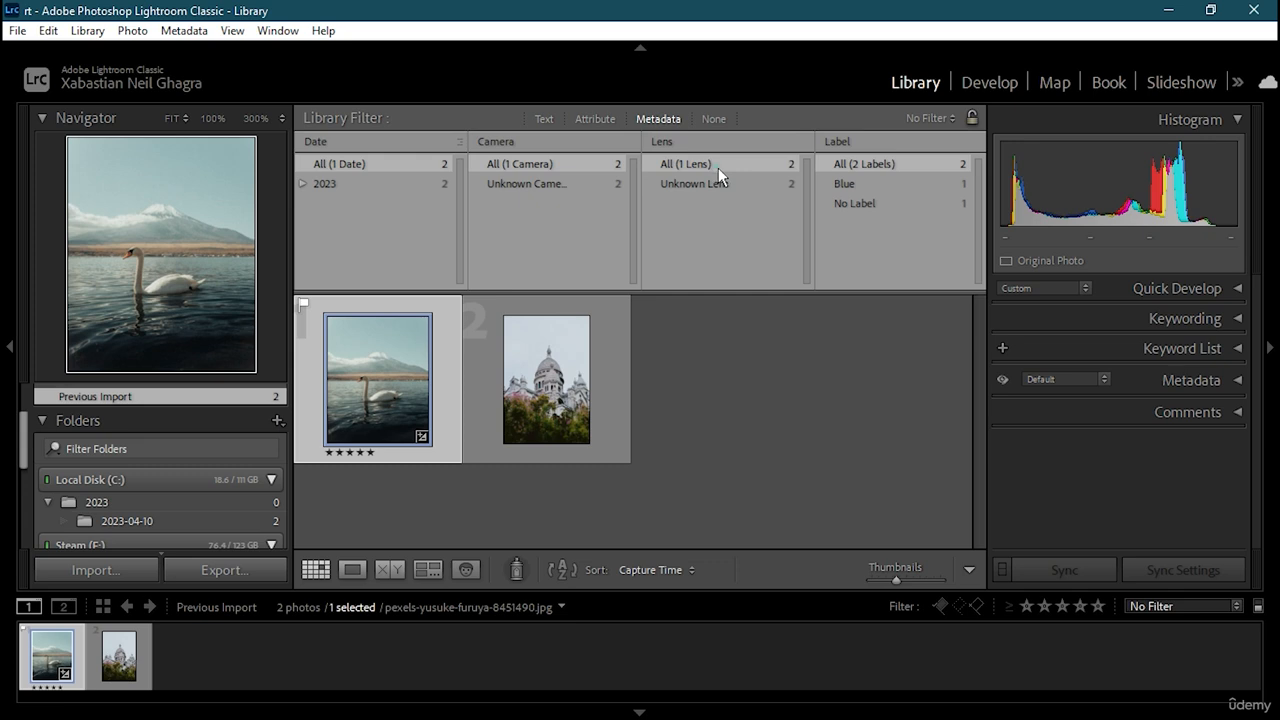
click(876, 182)
click(862, 205)
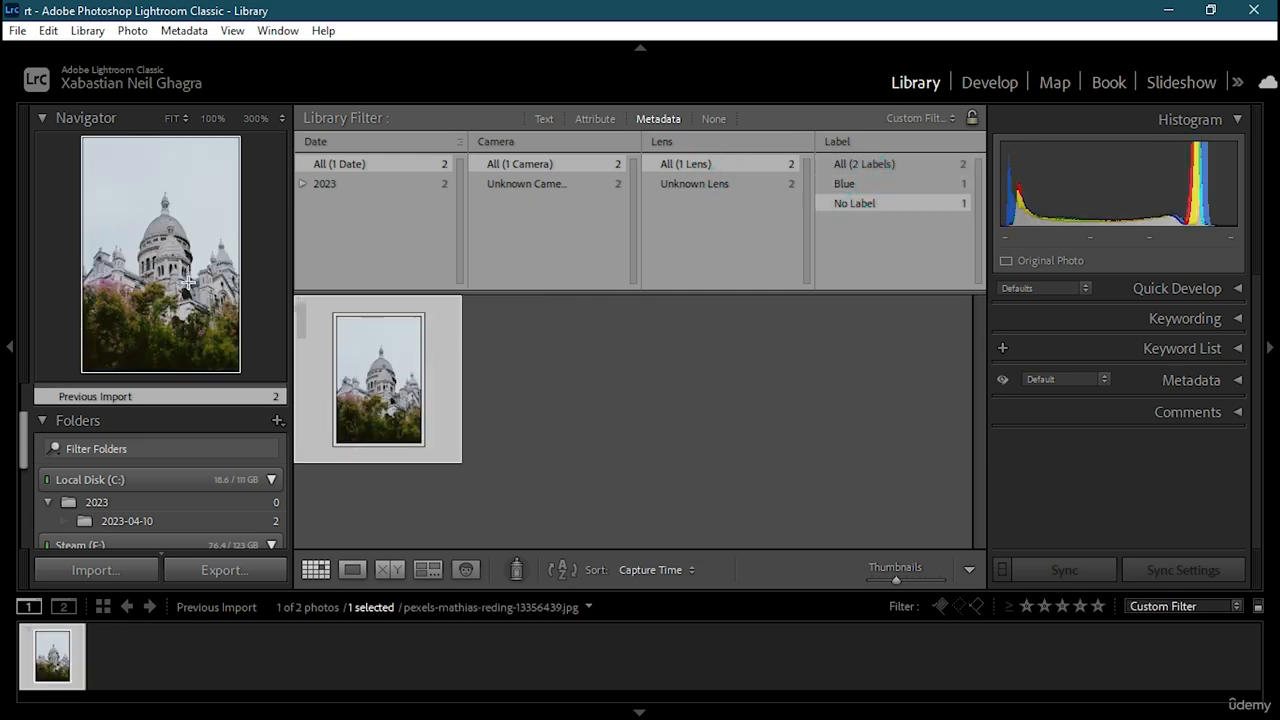
Switch to the Camera Info filter preset, limit it to Unknown Lens and add the attribute filter.
click(923, 117)
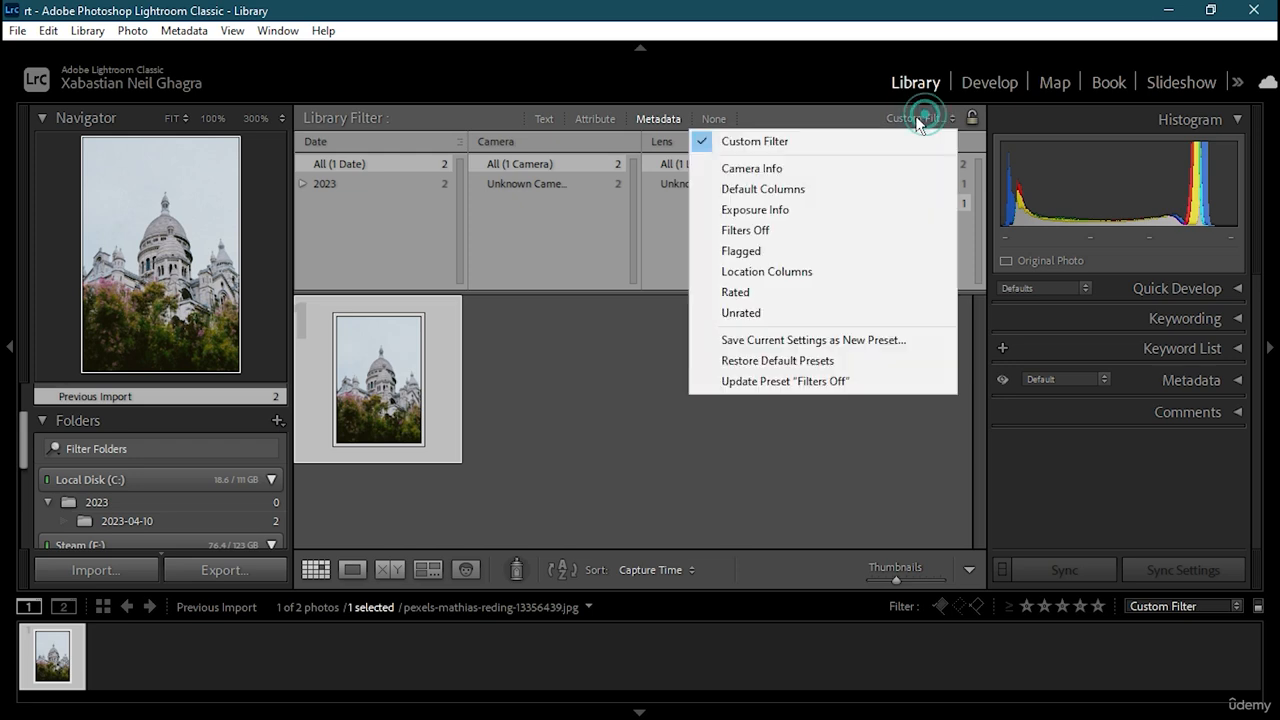
click(755, 167)
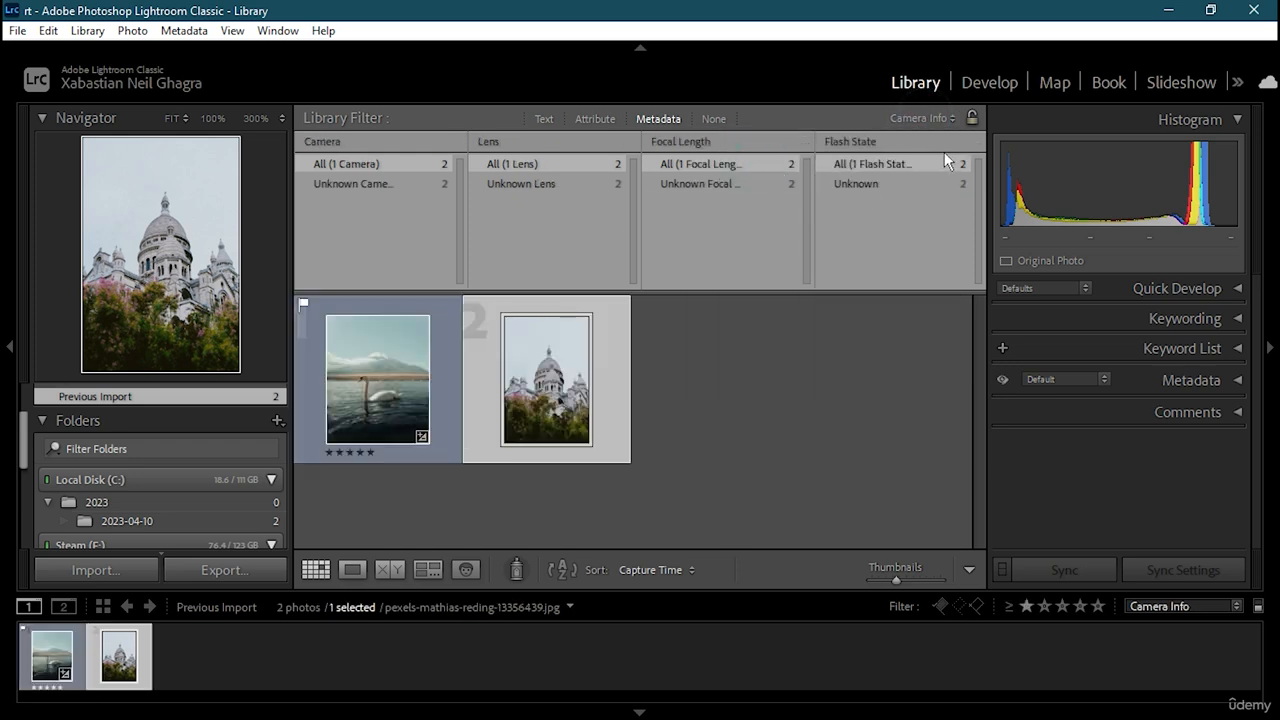
click(937, 120)
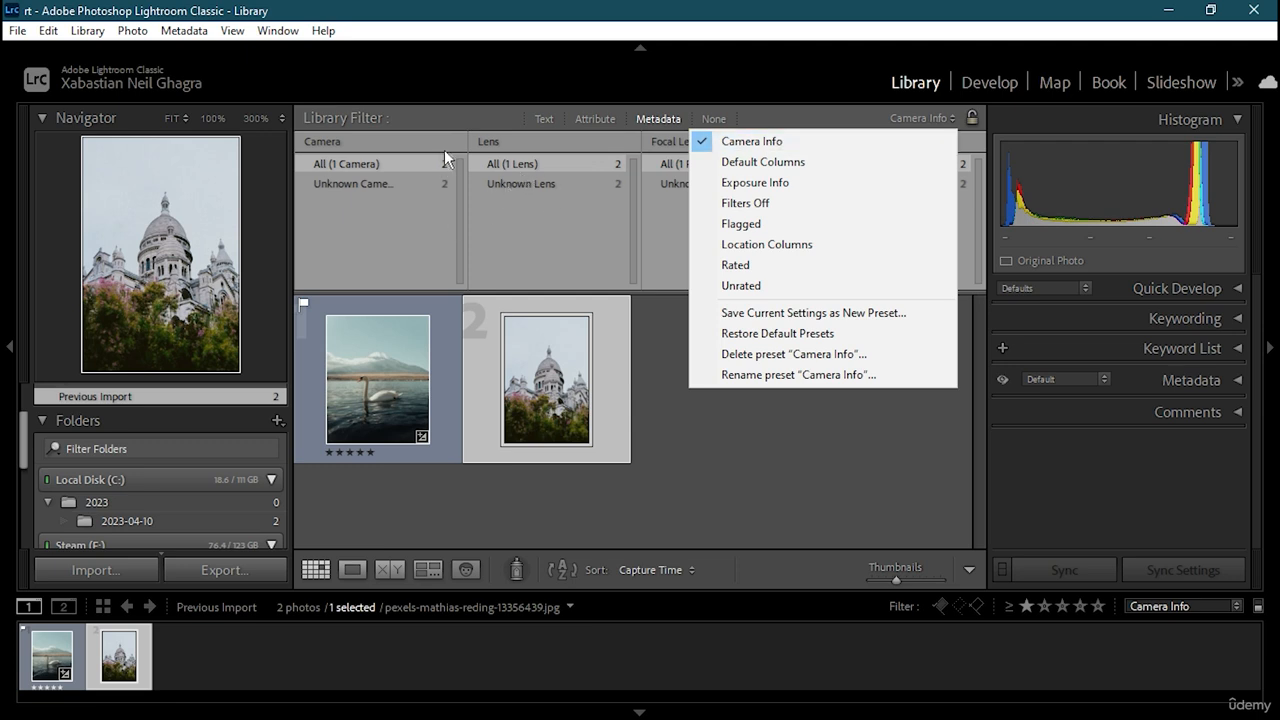
click(542, 182)
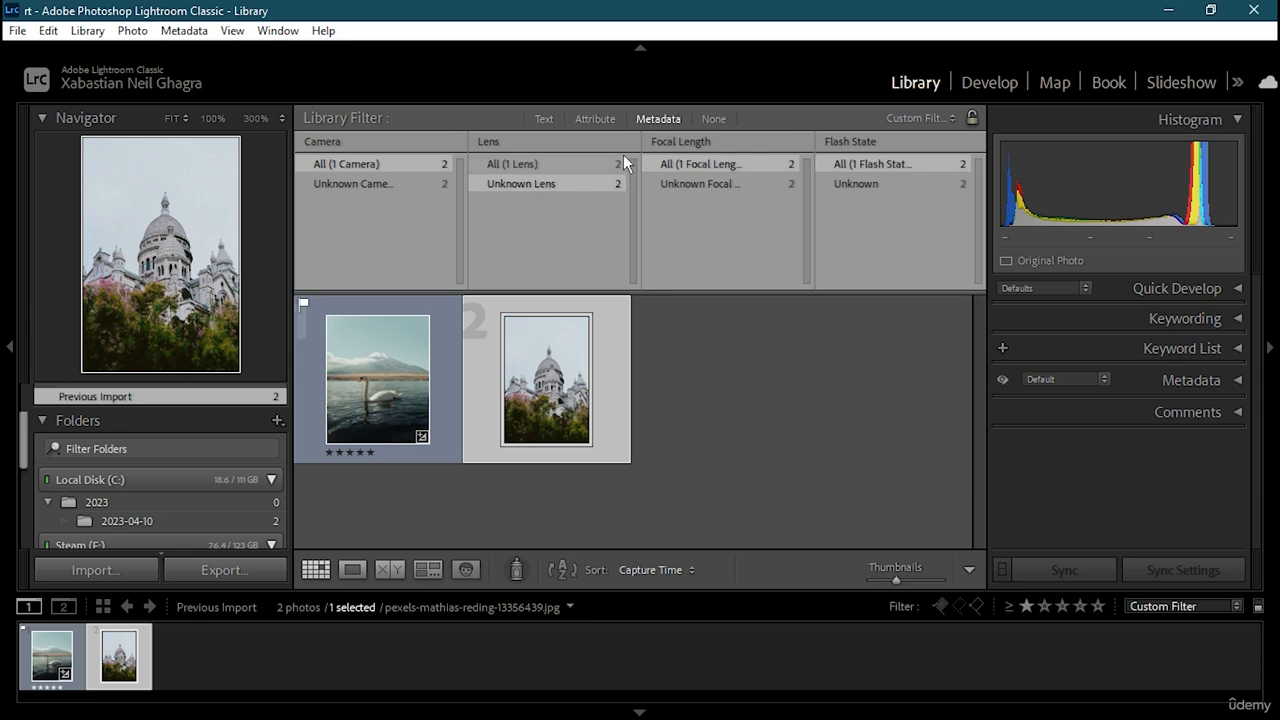
click(587, 117)
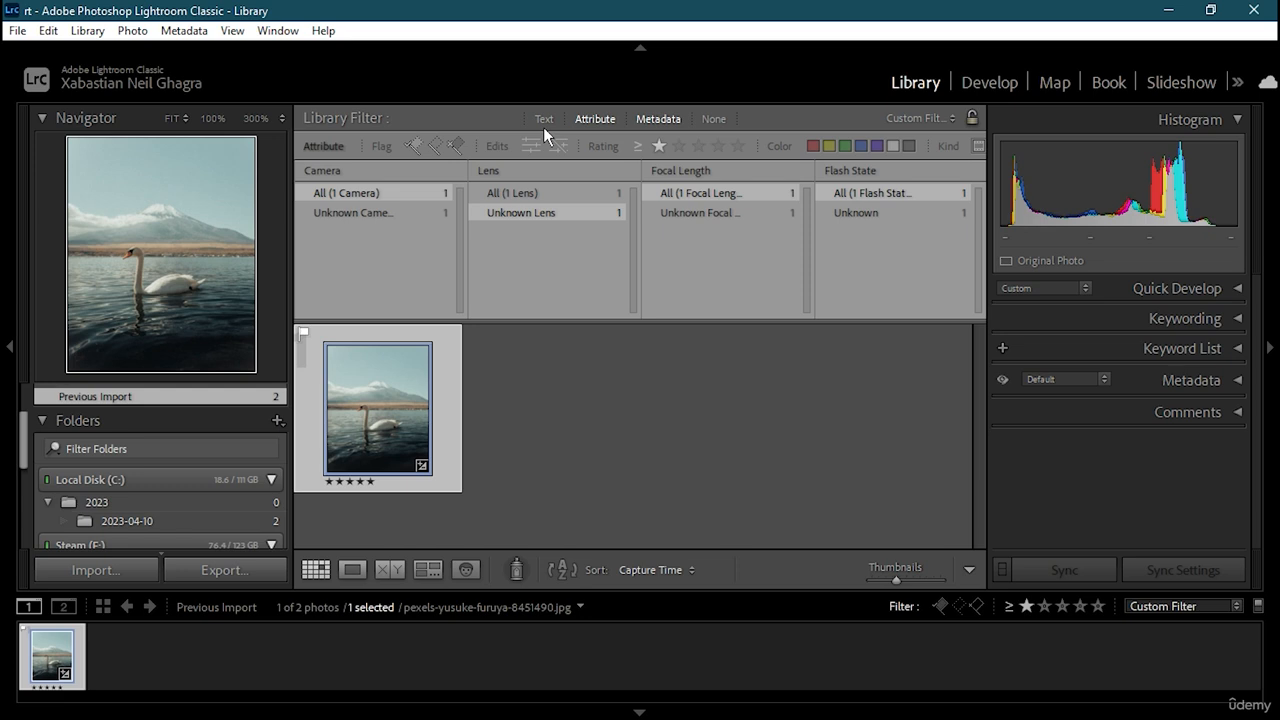
Review the file naming templates offered for renaming the swan photo and cancel the rename.
key(F2)
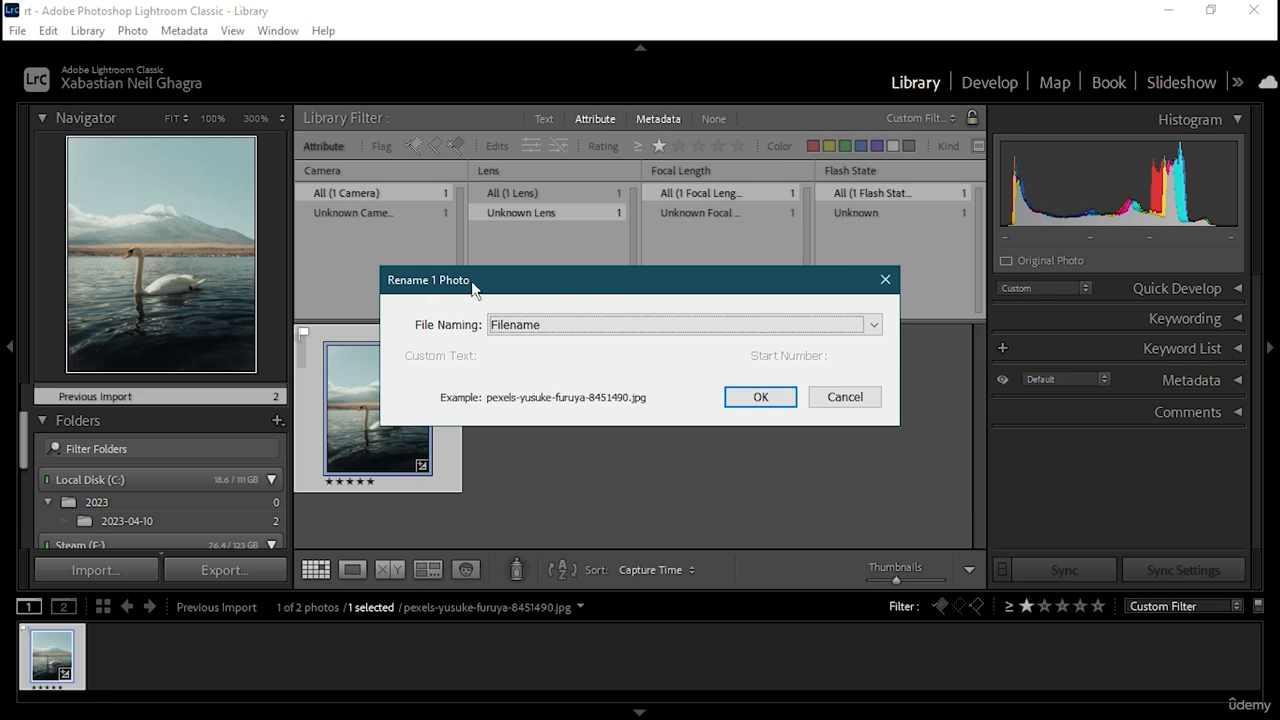
drag(496, 277, 527, 196)
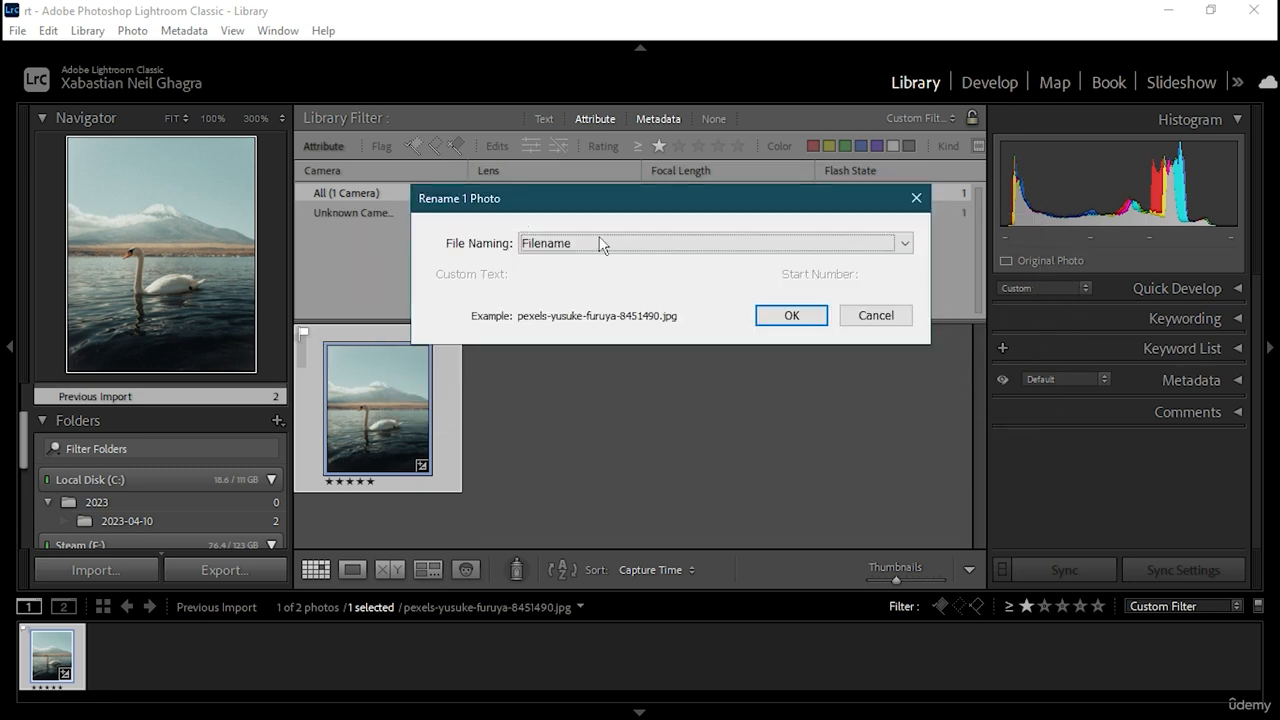
click(601, 244)
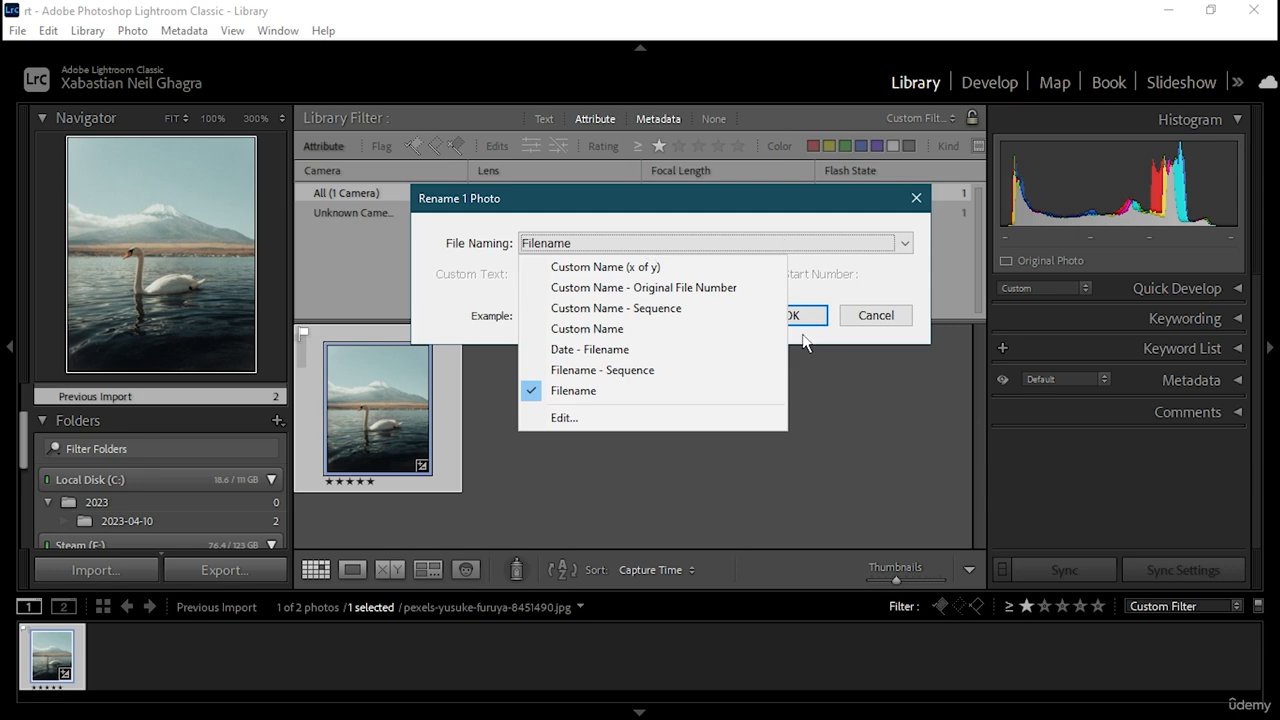
click(866, 315)
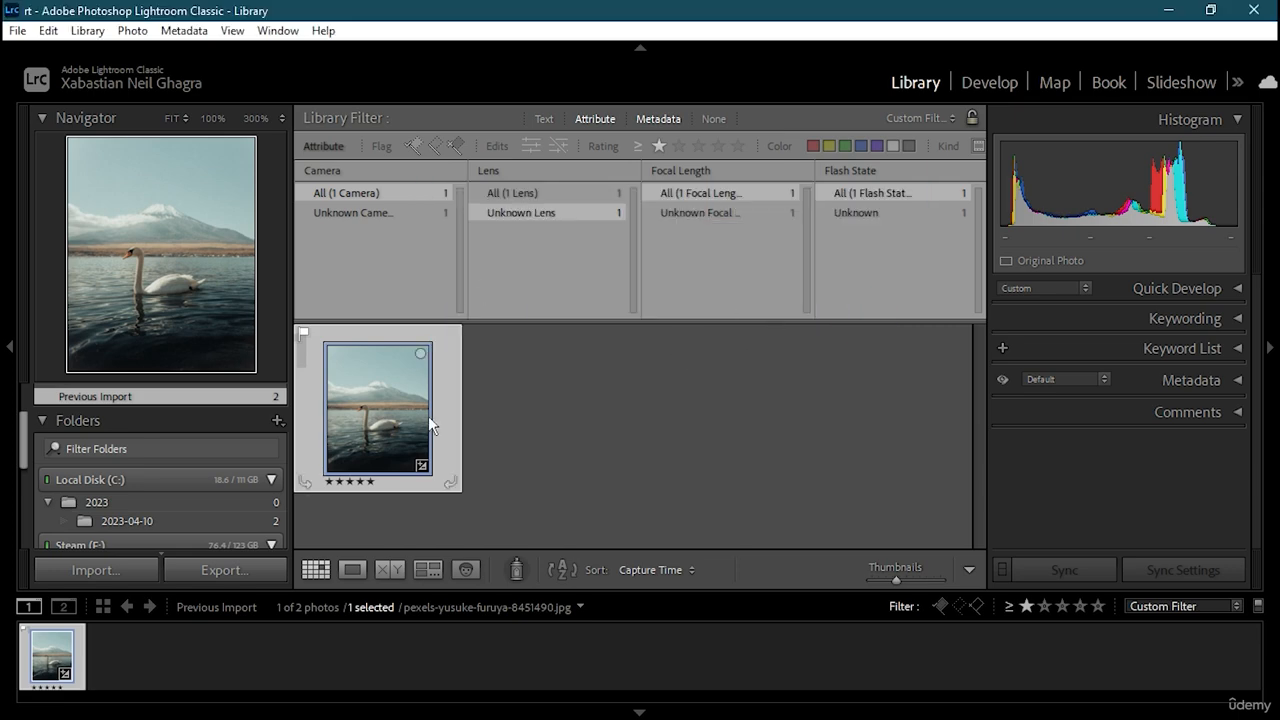
Open the swan photo in the Develop module, fit it in the view and show its Basic adjustments.
click(580, 377)
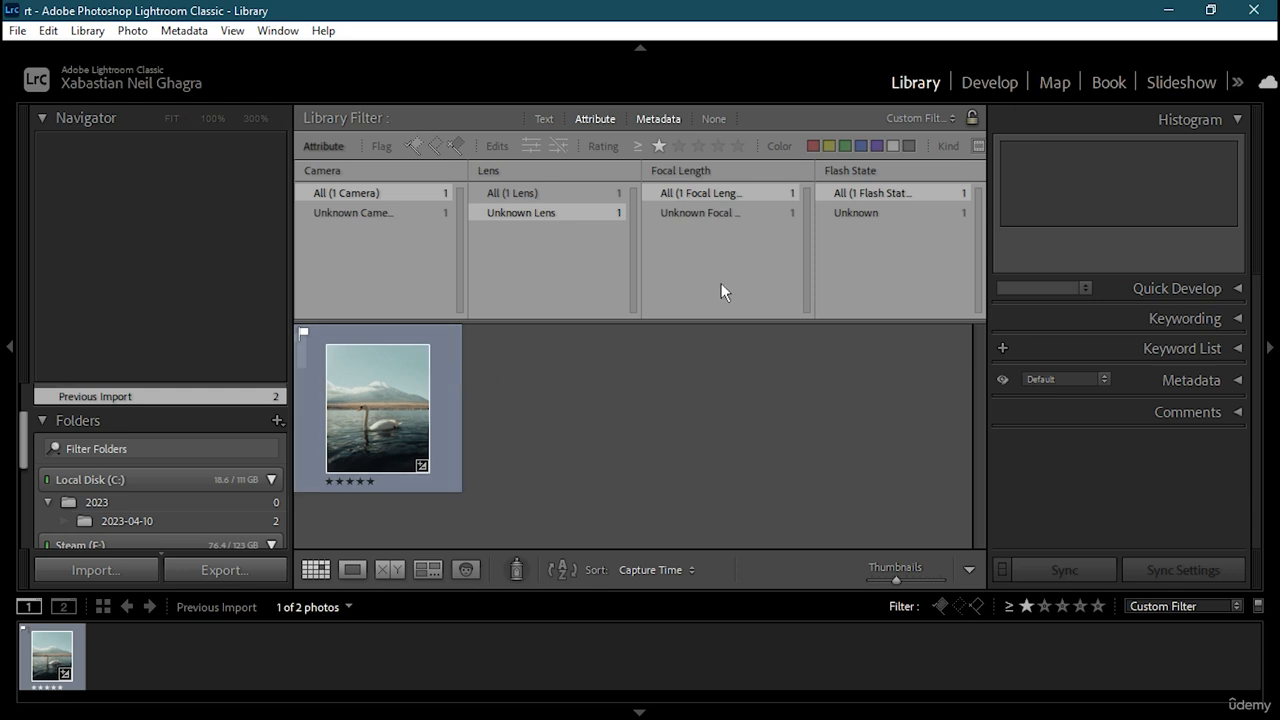
click(978, 91)
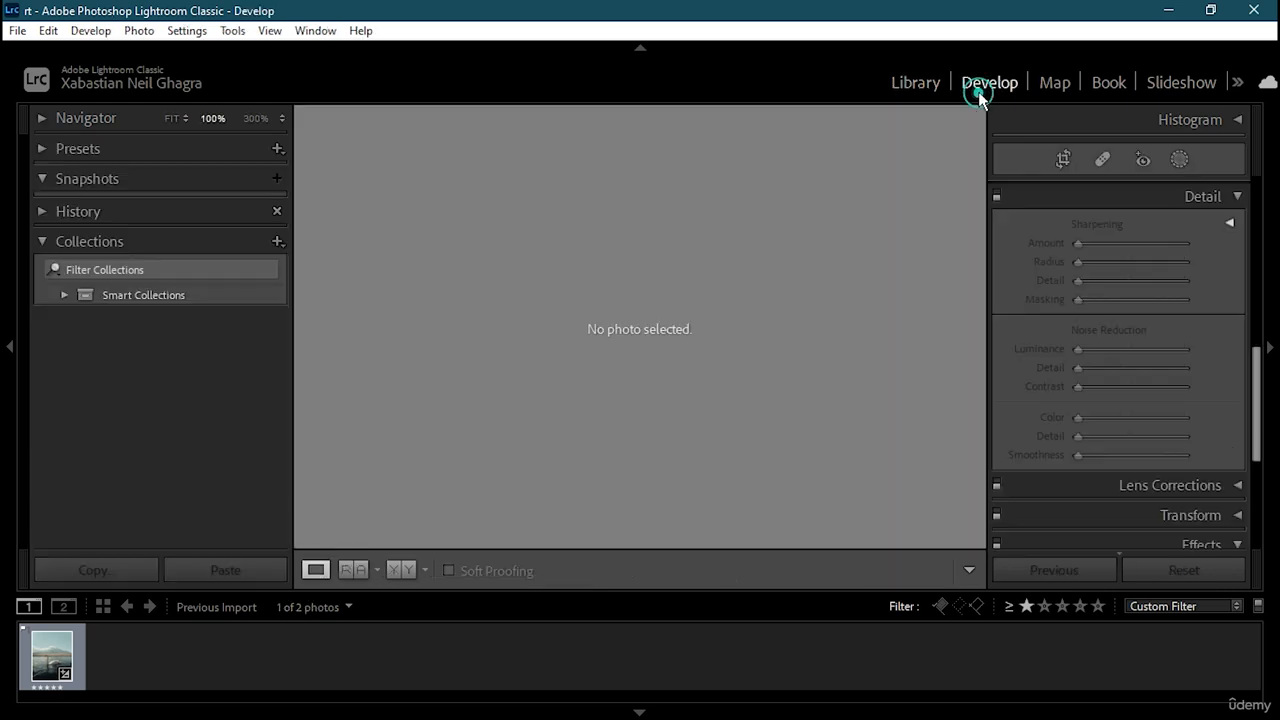
click(52, 648)
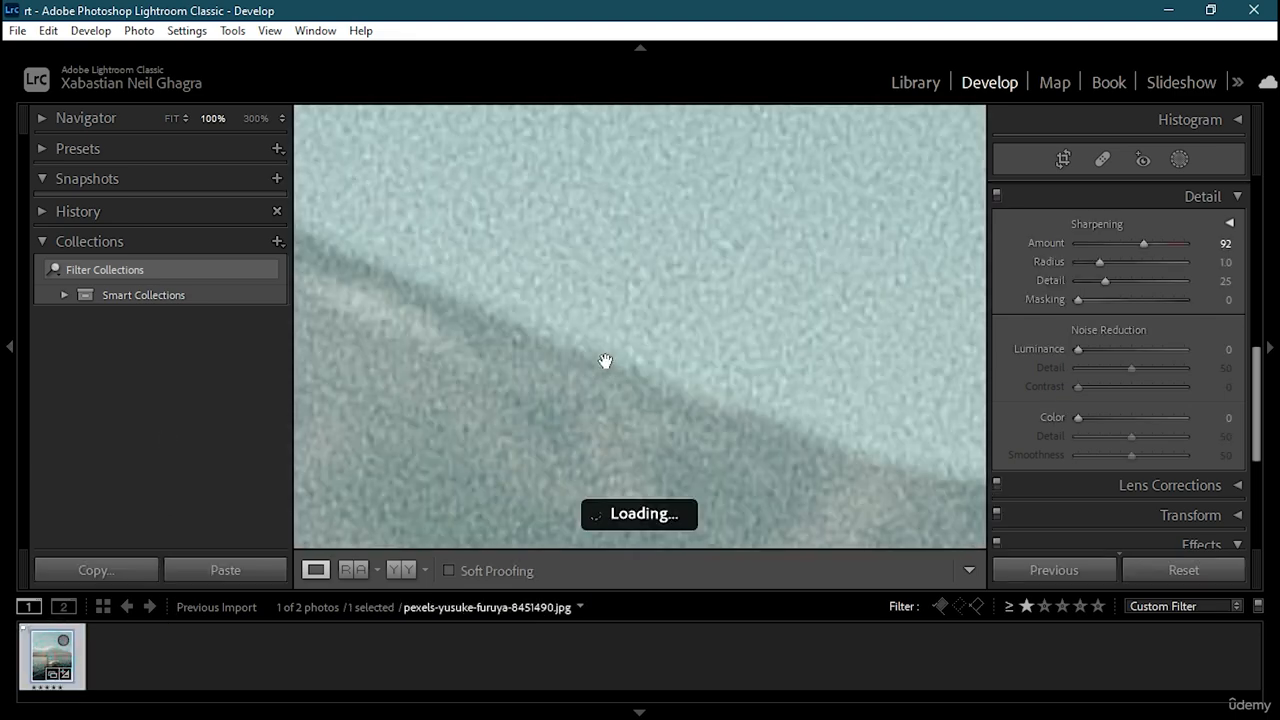
click(606, 363)
scroll(1104, 249, up, 10)
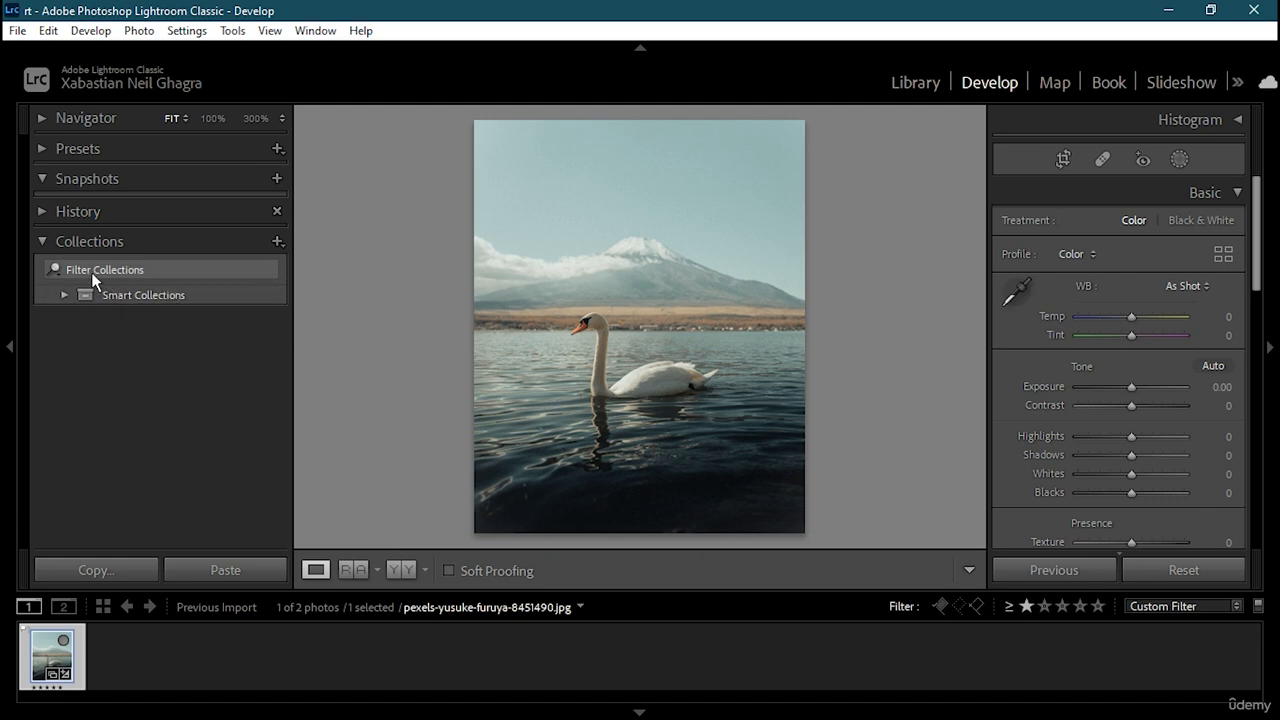
Open the Five Stars smart collection and change the swan photo's rating so it is below five stars.
click(64, 296)
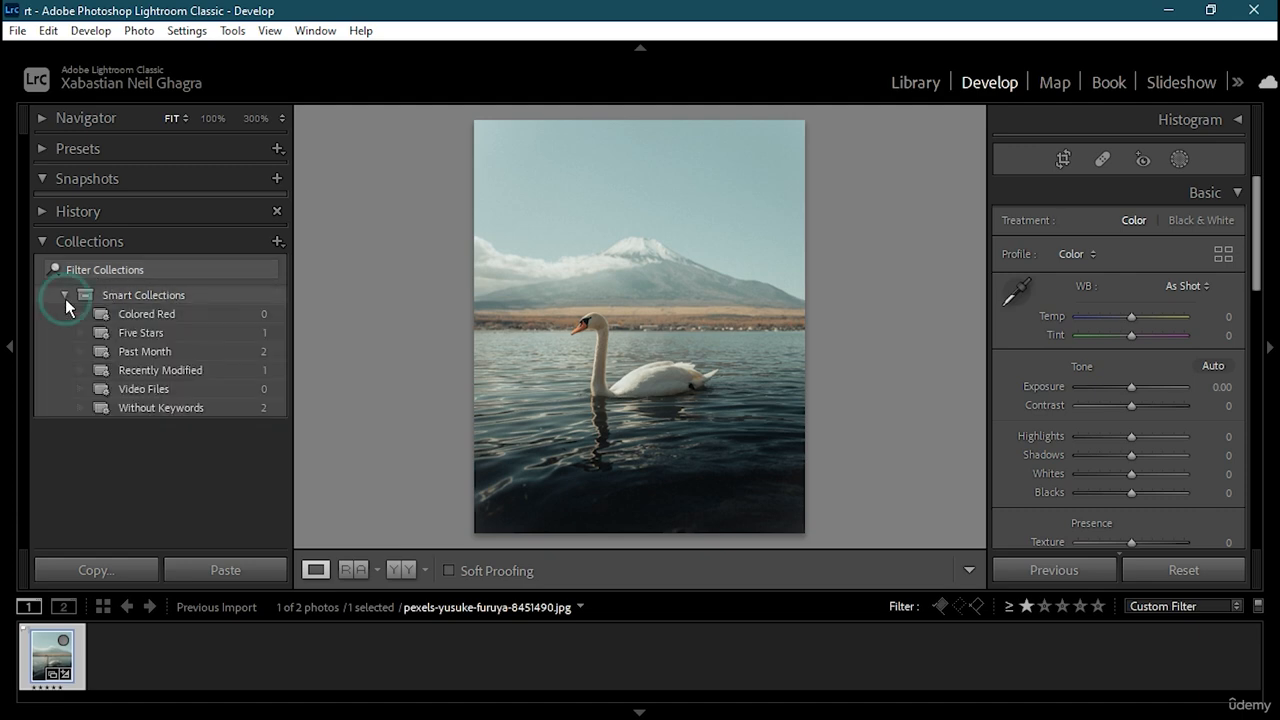
double_click(132, 333)
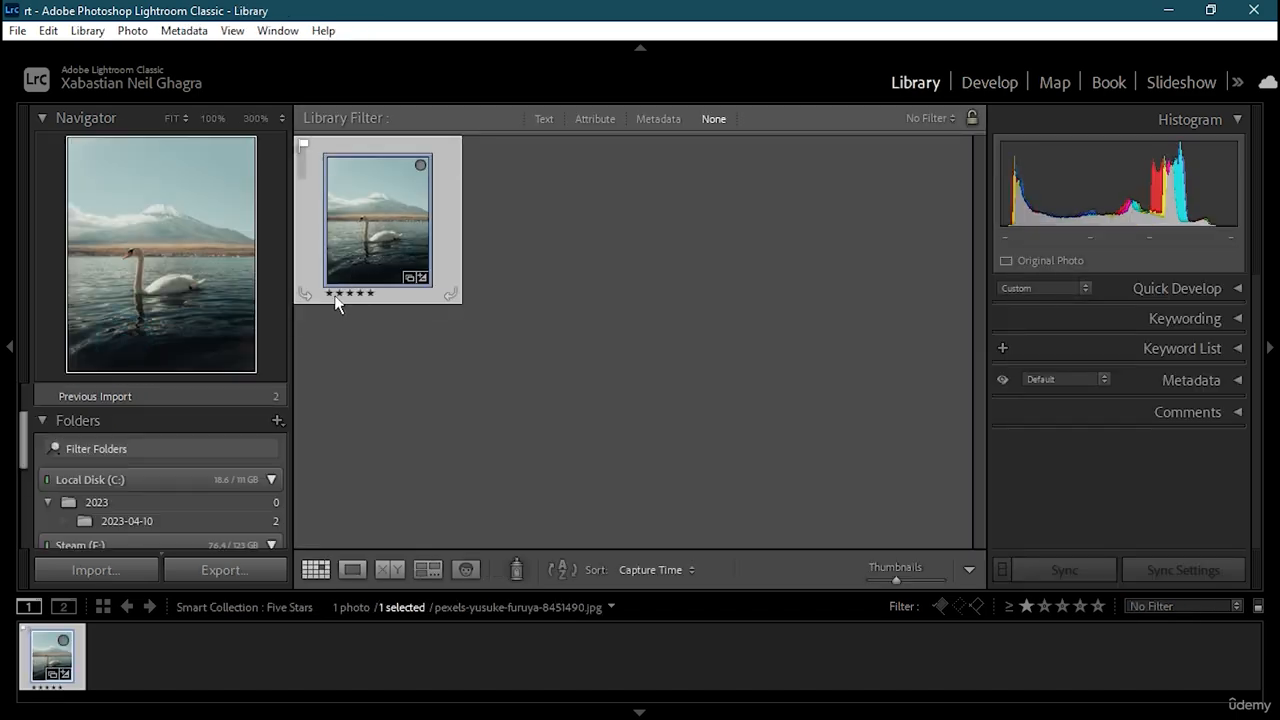
click(331, 294)
click(359, 294)
click(360, 295)
click(360, 294)
drag(367, 294, 374, 295)
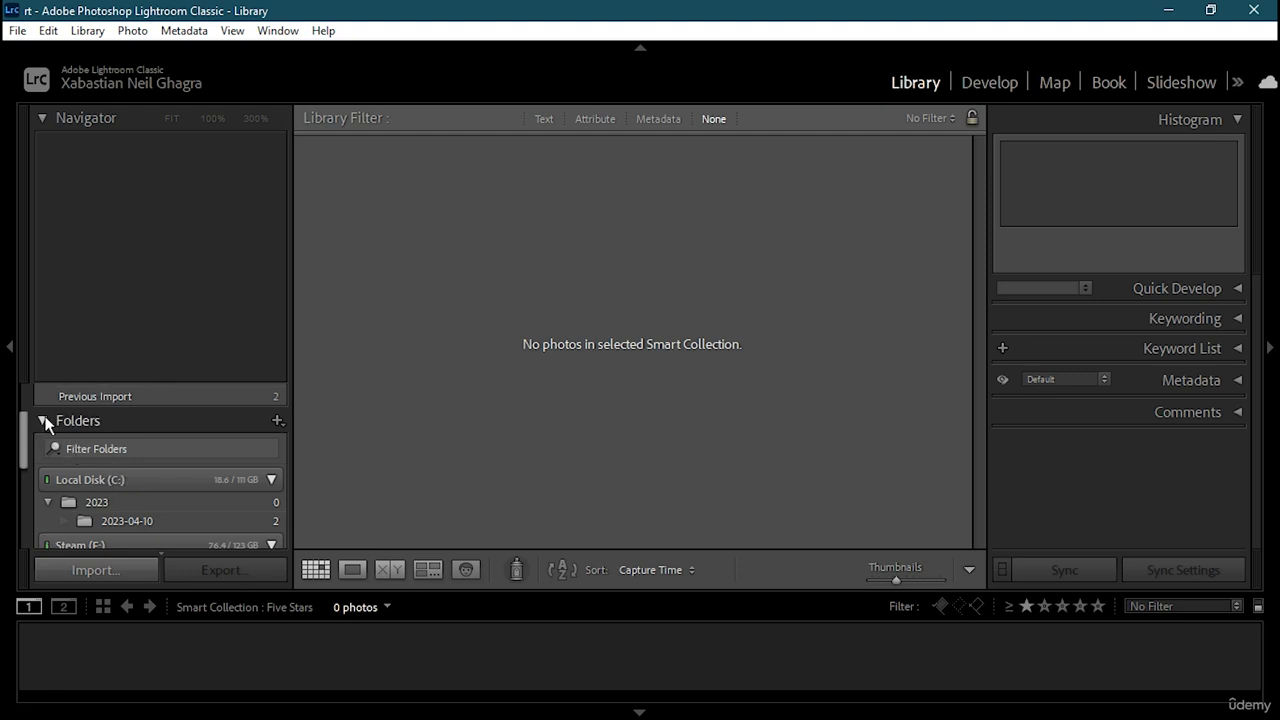
In Develop, browse the Past Month, Recently Modified and Video Files smart collections, and select the domed church photo in Without Keywords.
click(1006, 80)
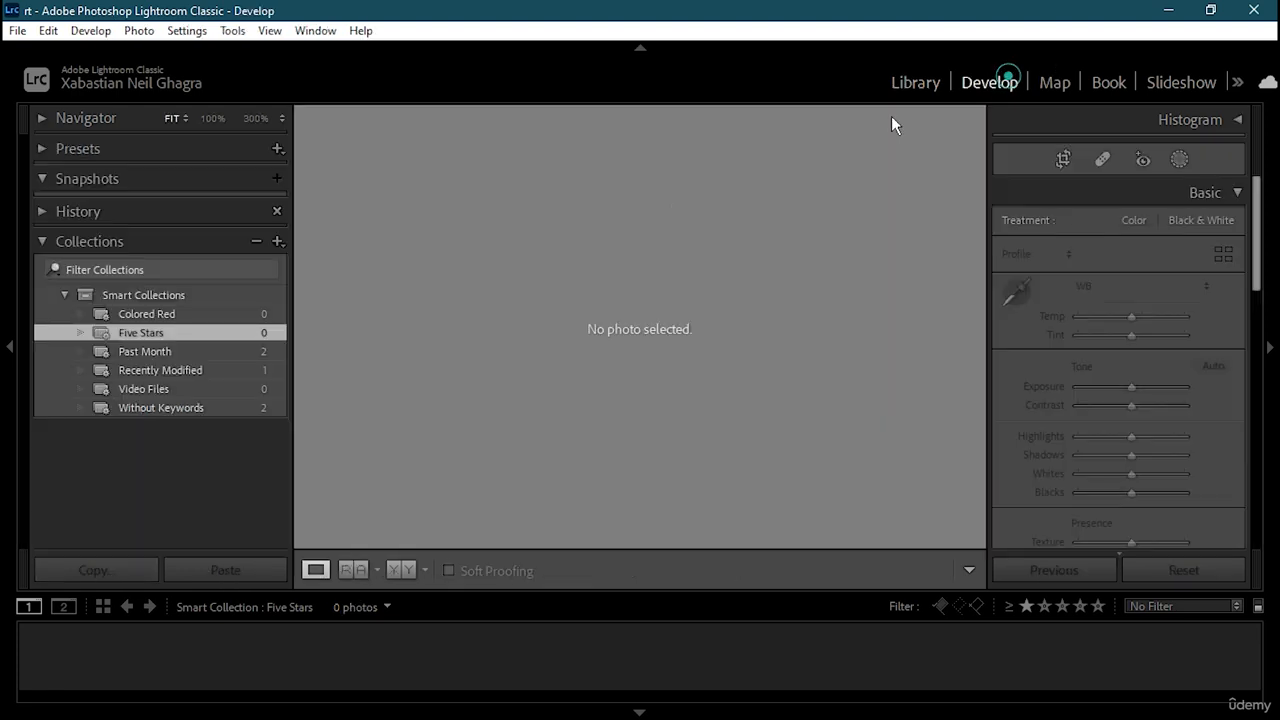
click(138, 351)
click(141, 686)
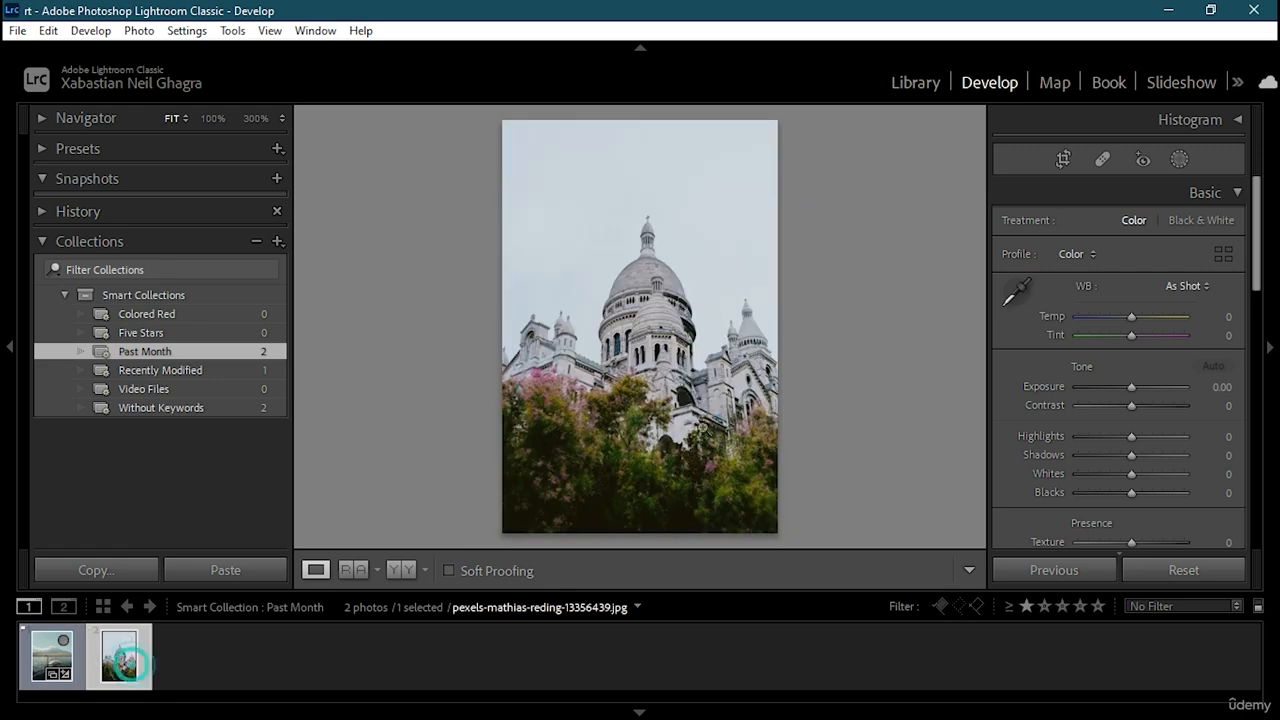
click(161, 368)
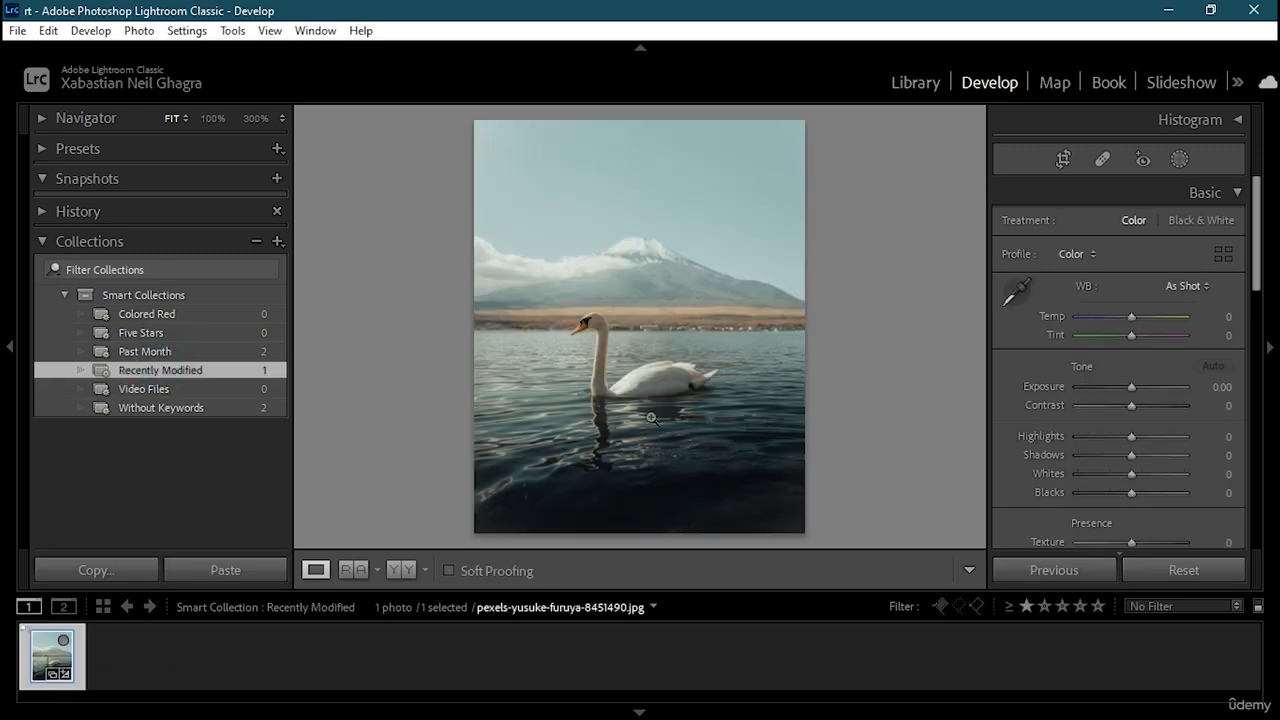
click(150, 390)
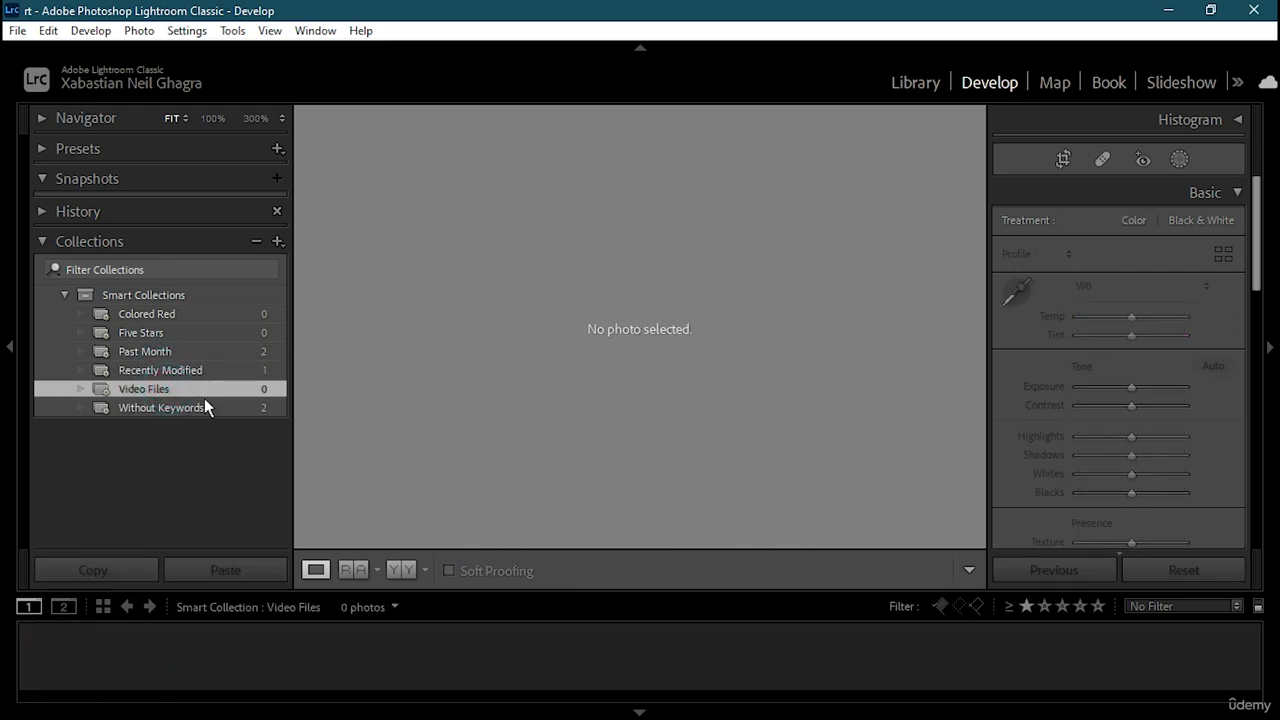
click(222, 408)
click(119, 655)
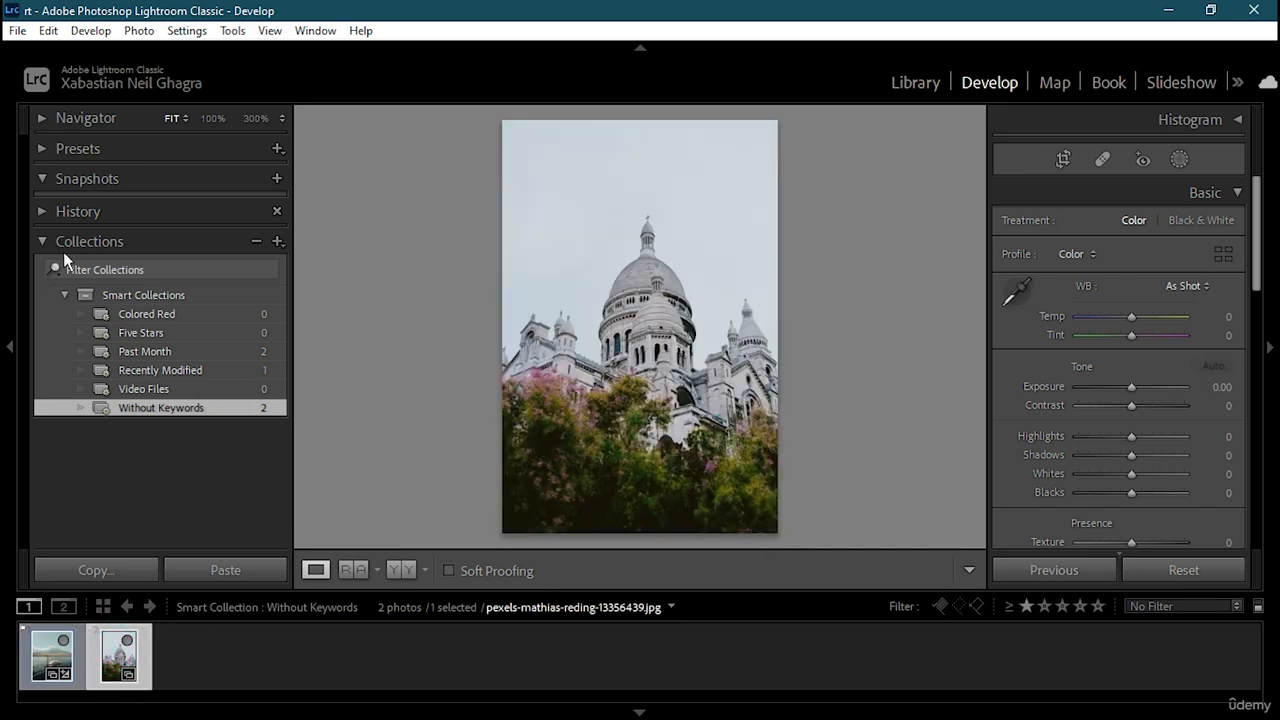
Browse the preset groups, try FT01 from Style: Futuristic and apply FT07 to the domed church photo.
click(36, 151)
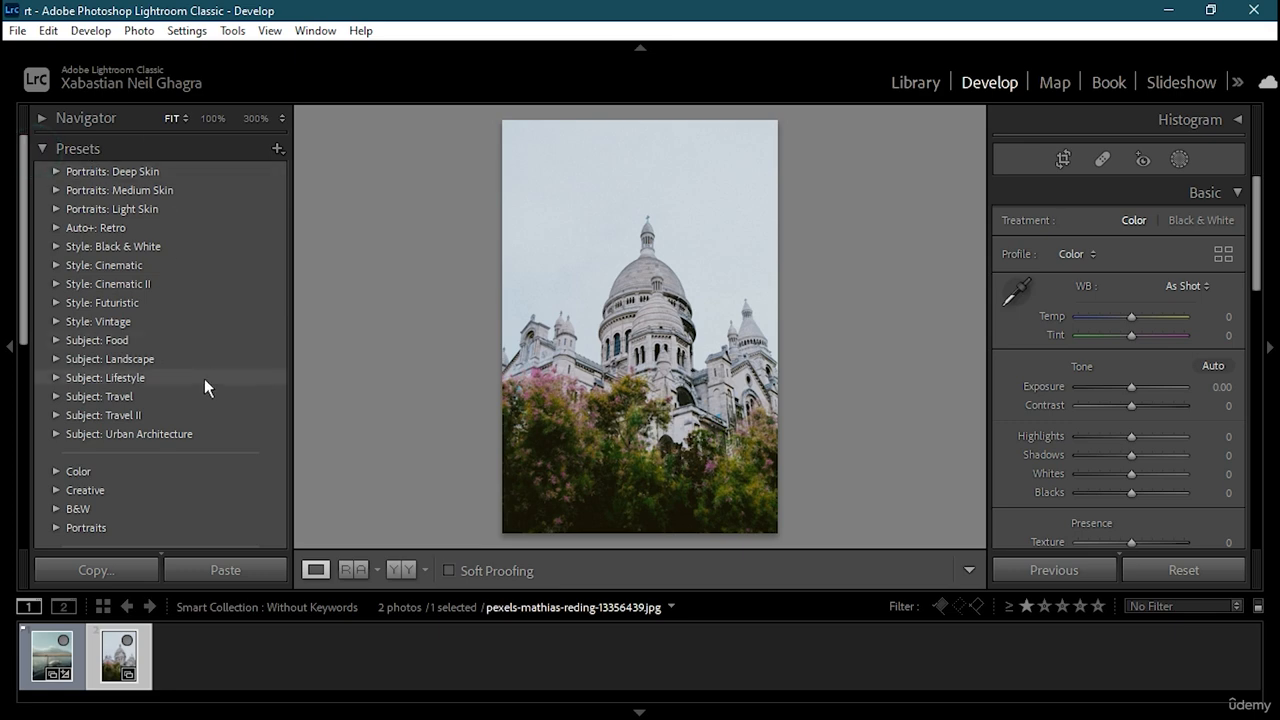
scroll(23, 417, down, 5)
scroll(104, 390, up, 5)
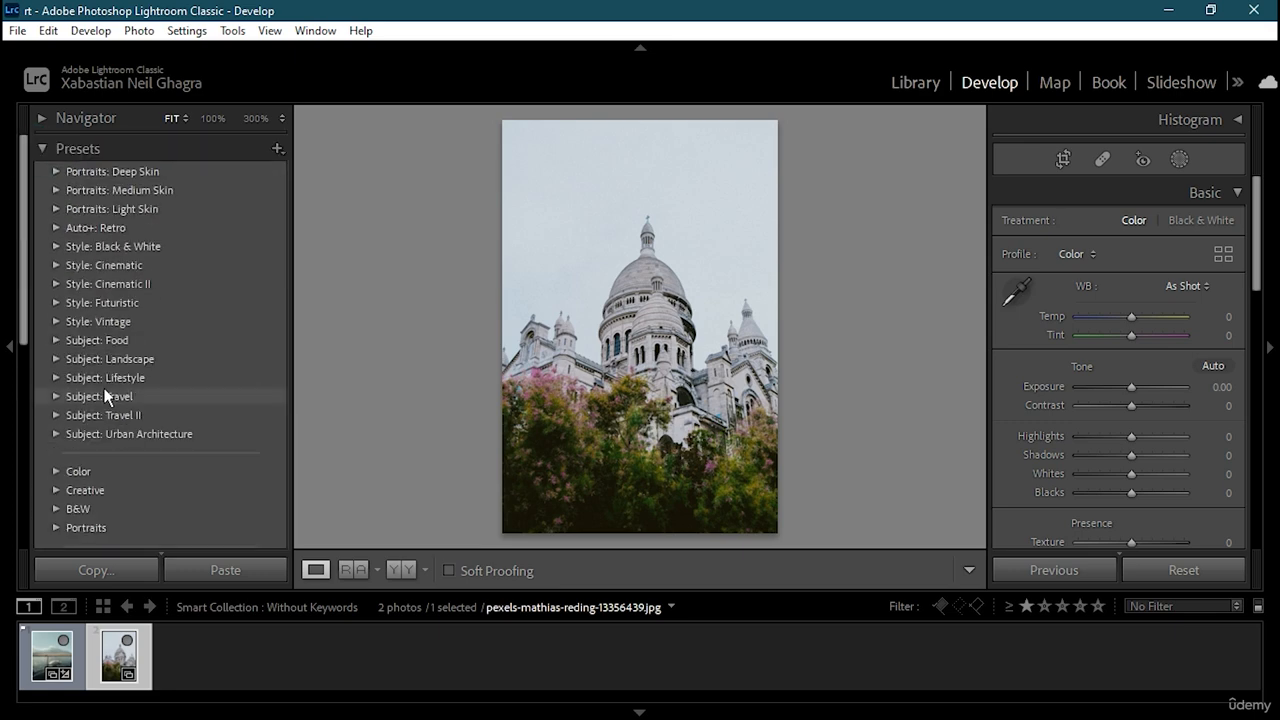
click(172, 189)
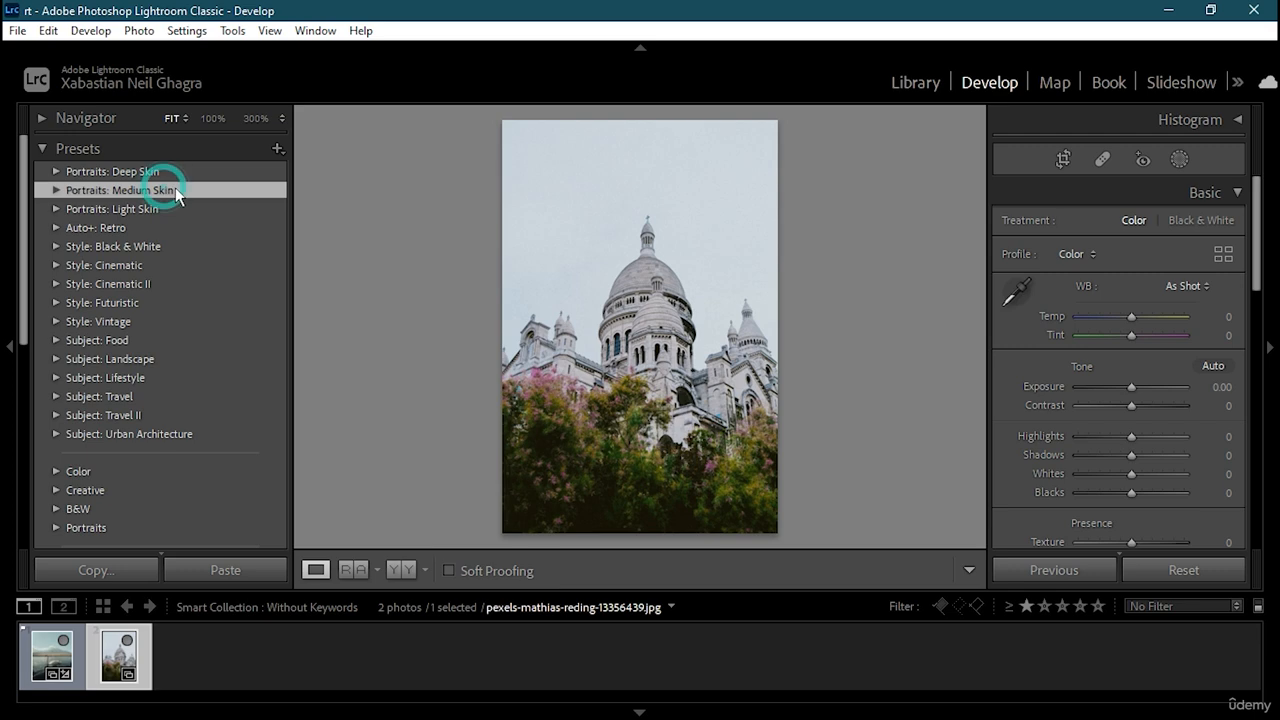
click(151, 267)
click(148, 297)
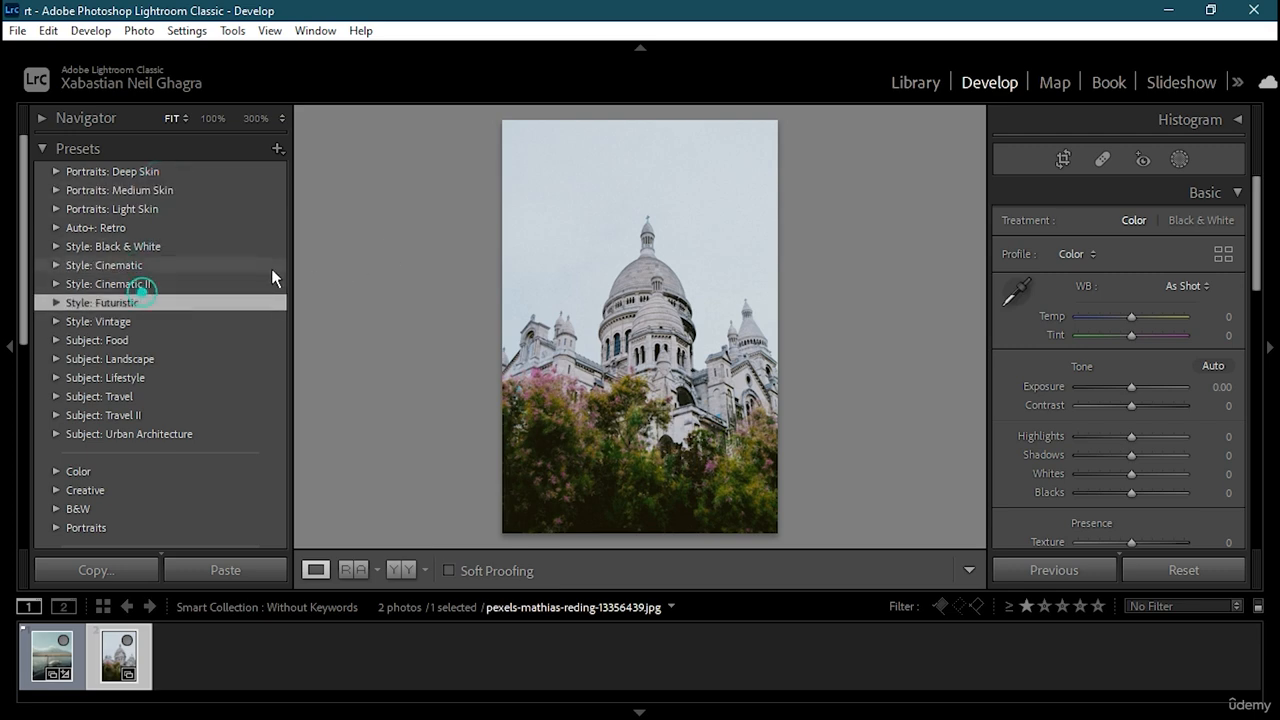
click(70, 306)
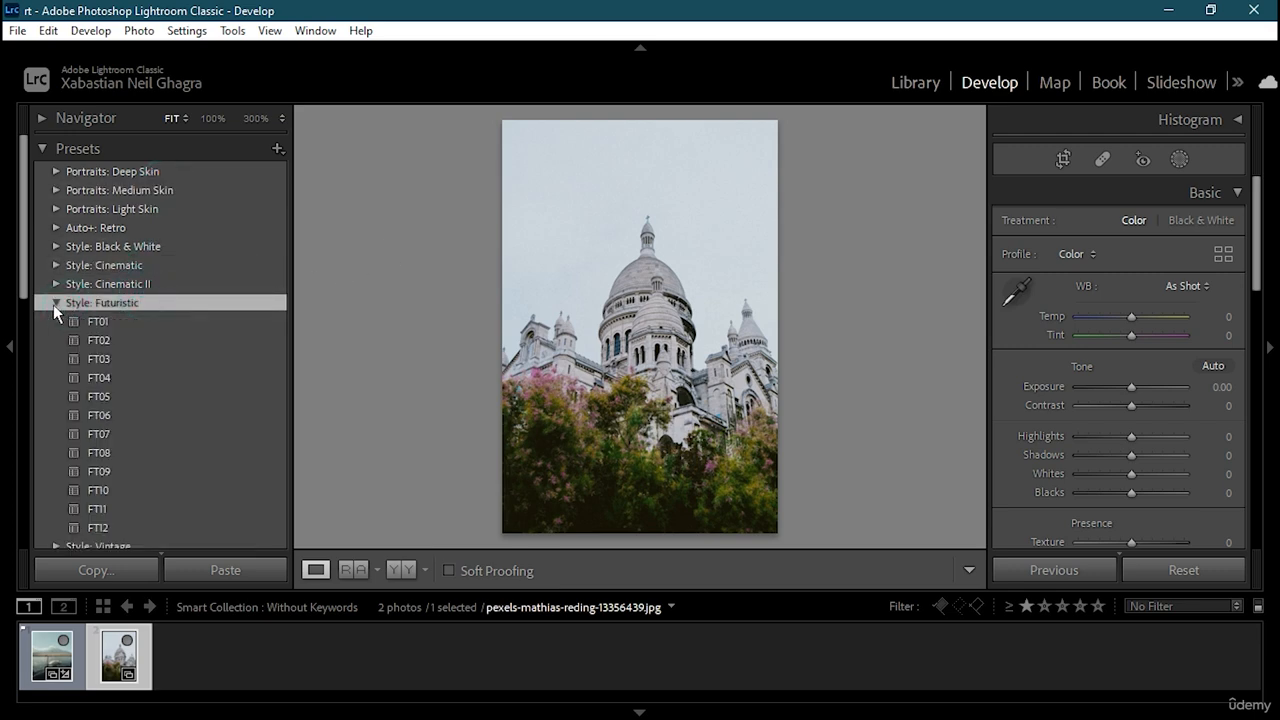
click(104, 323)
click(155, 434)
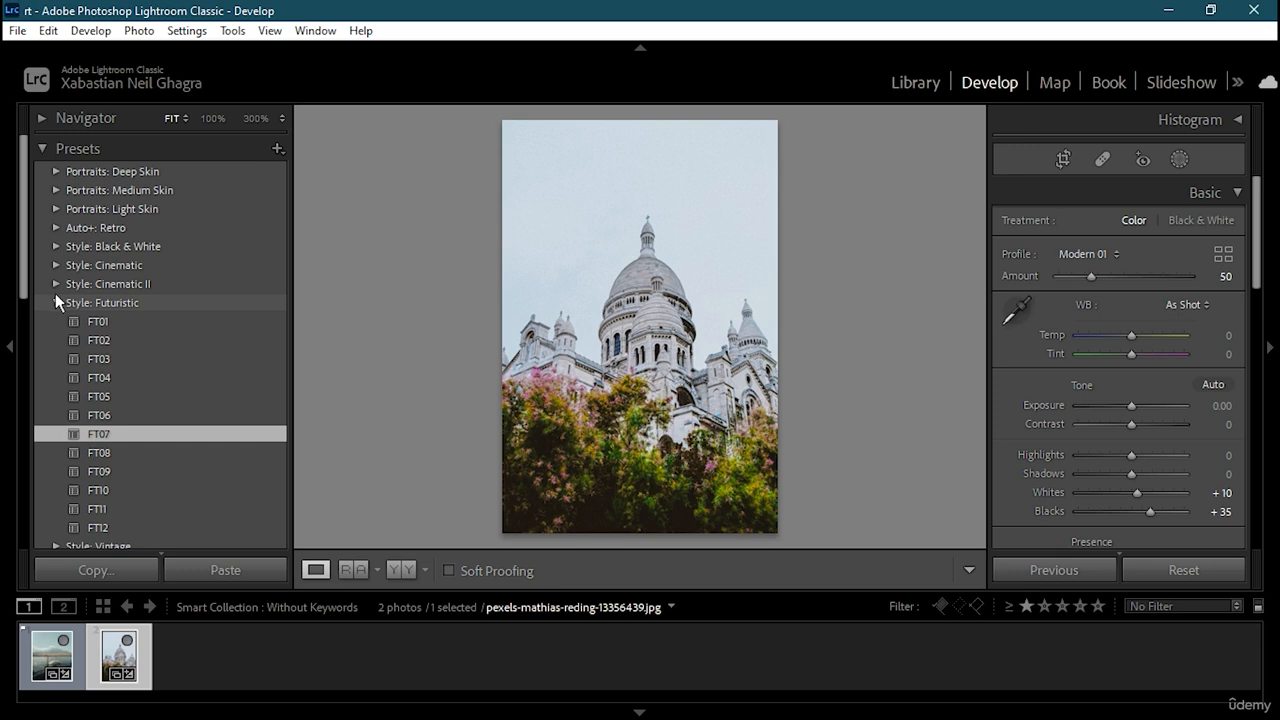
Collapse Style: Futuristic and look through the remaining preset groups down to Vignetting.
click(55, 294)
scroll(181, 420, down, 5)
scroll(181, 426, up, 5)
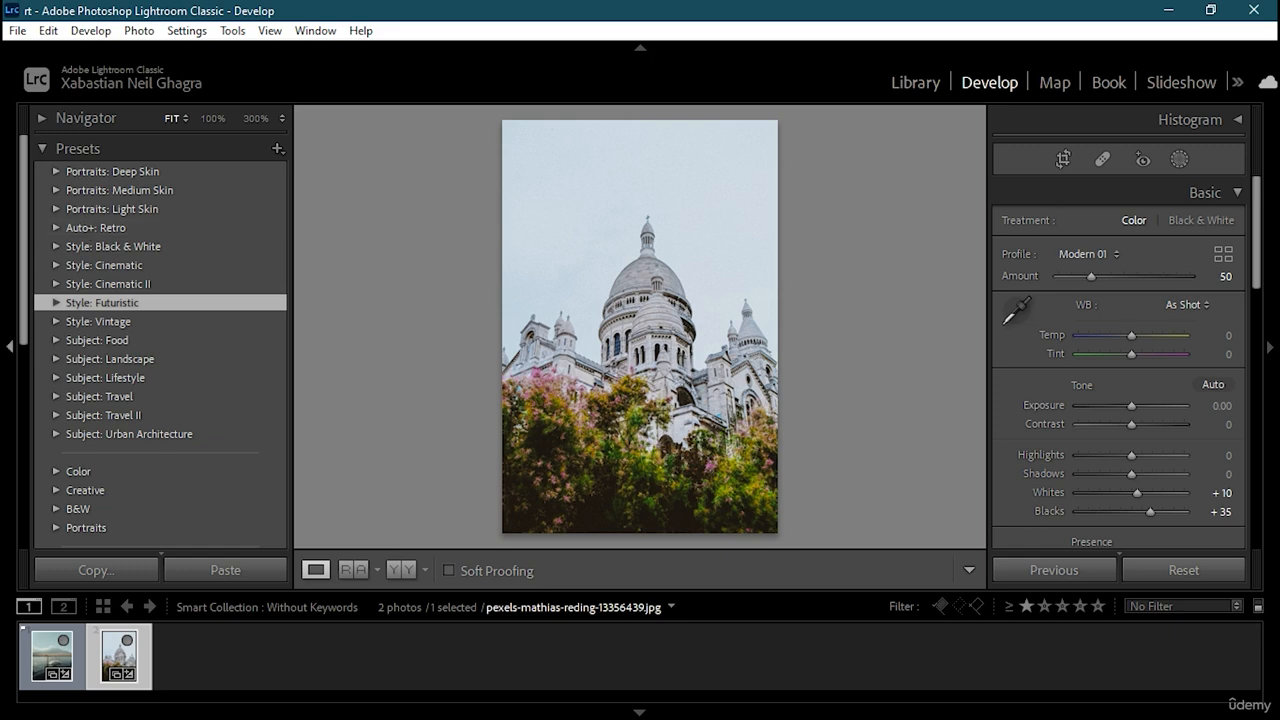
scroll(105, 380, down, 3)
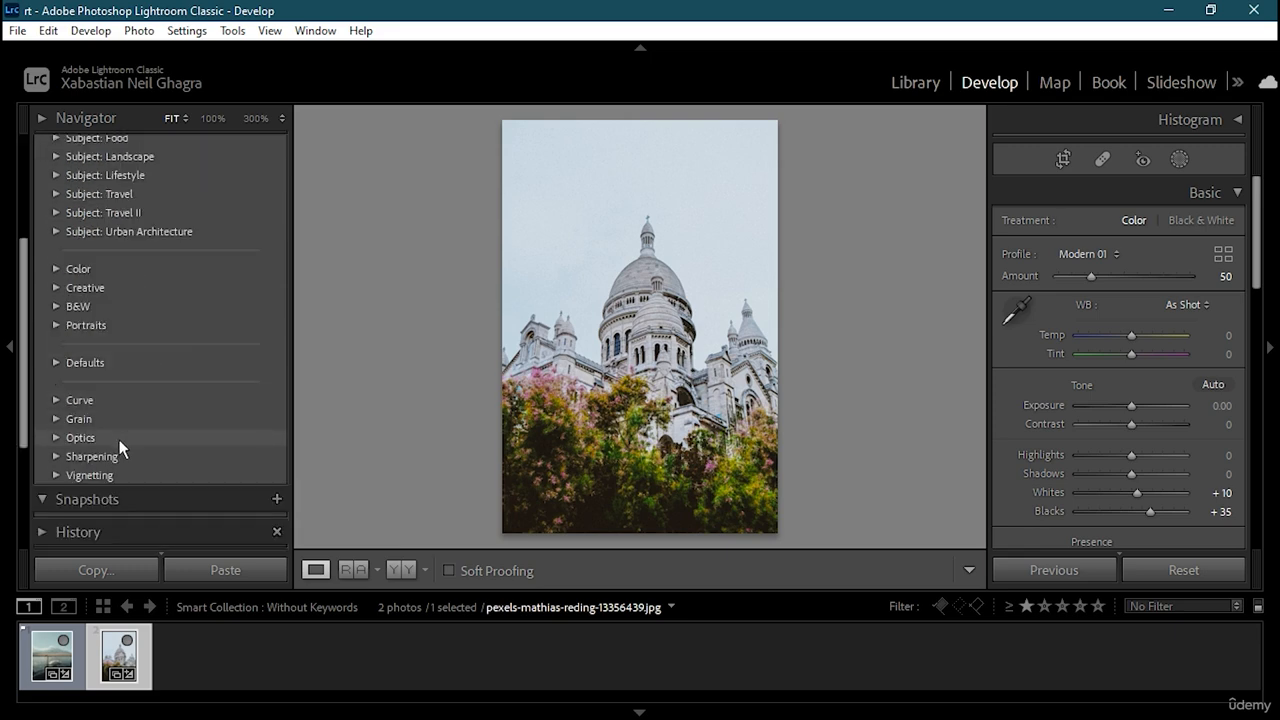
scroll(121, 449, down, 2)
scroll(121, 448, up, 2)
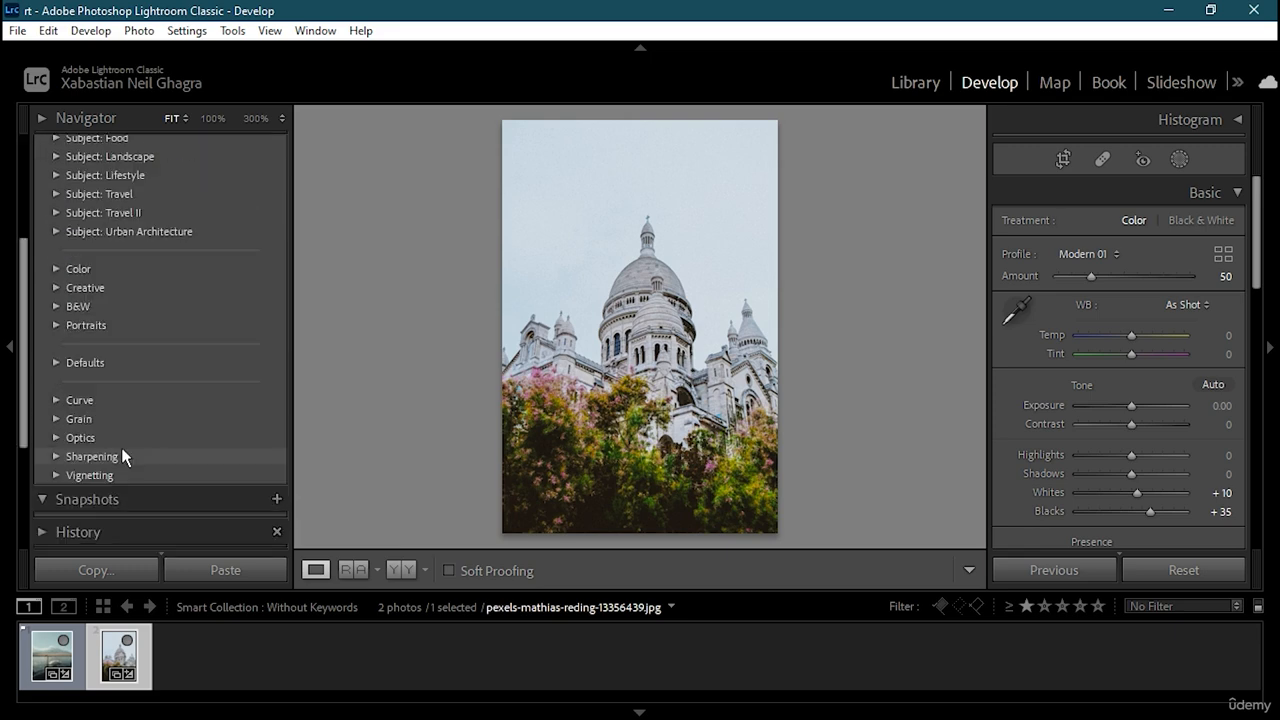
scroll(105, 389, up, 4)
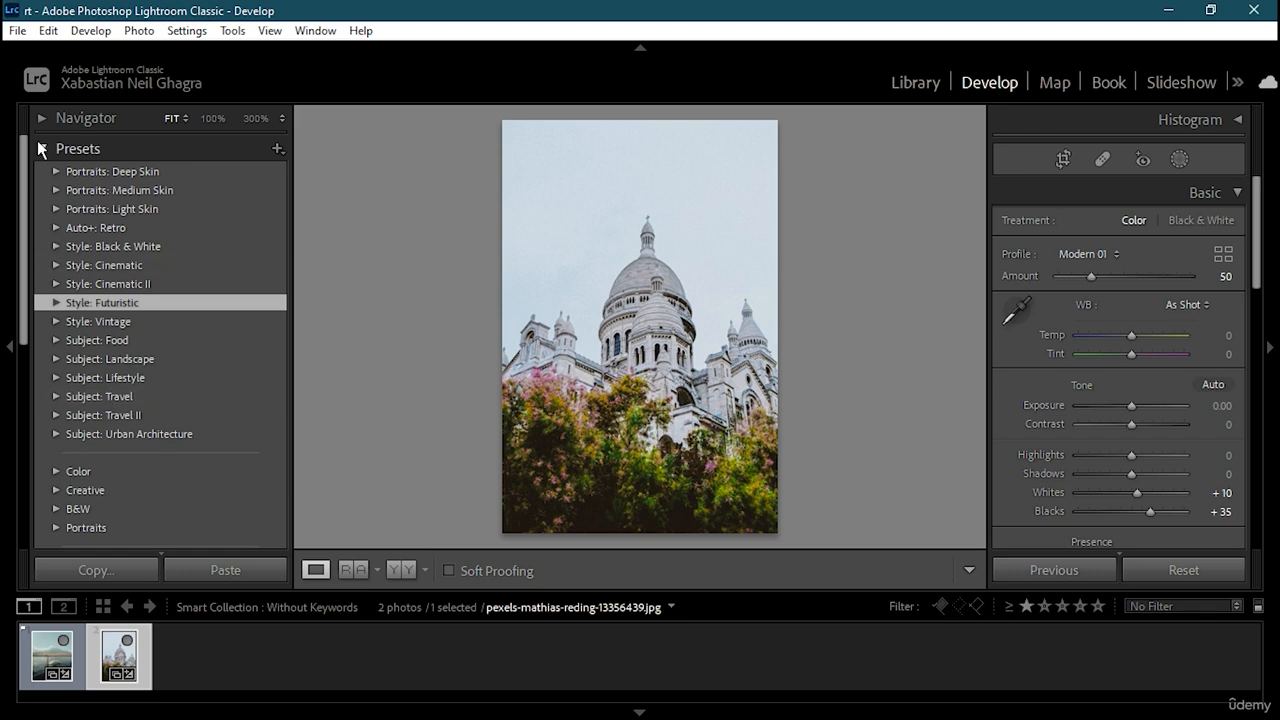
Start a new develop preset from the church photo's settings and name it bwb.
click(276, 148)
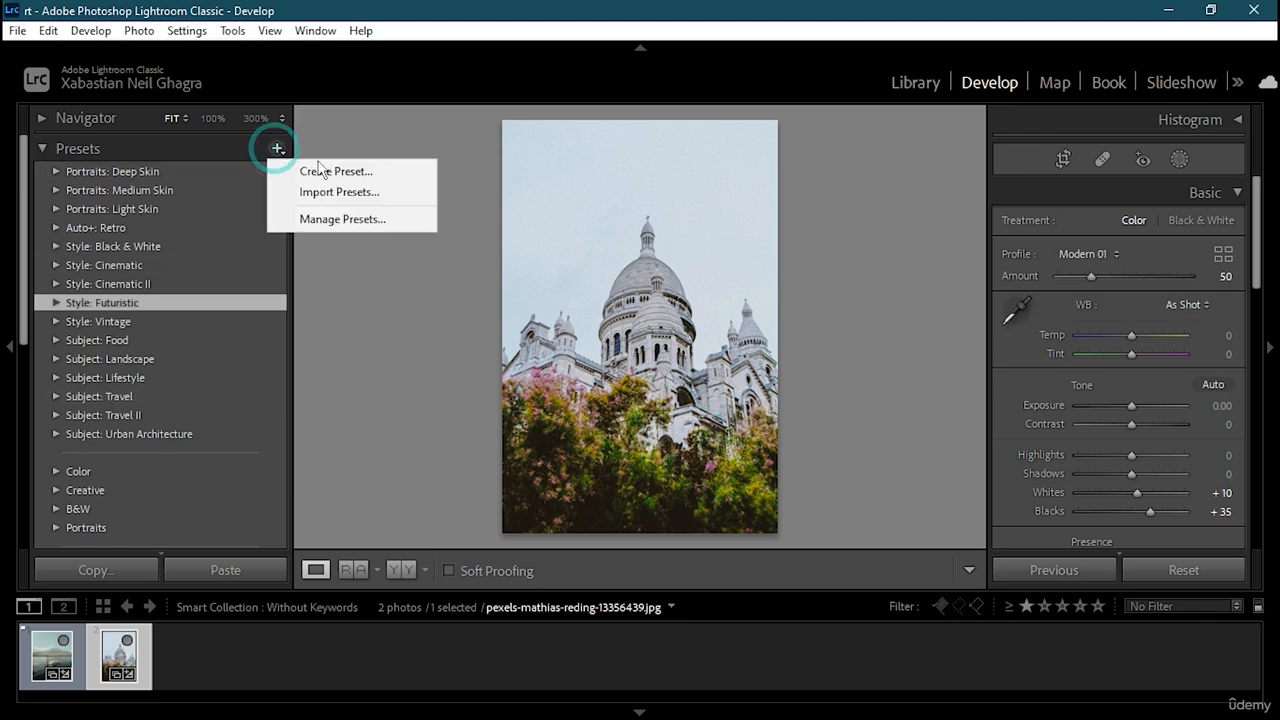
click(362, 177)
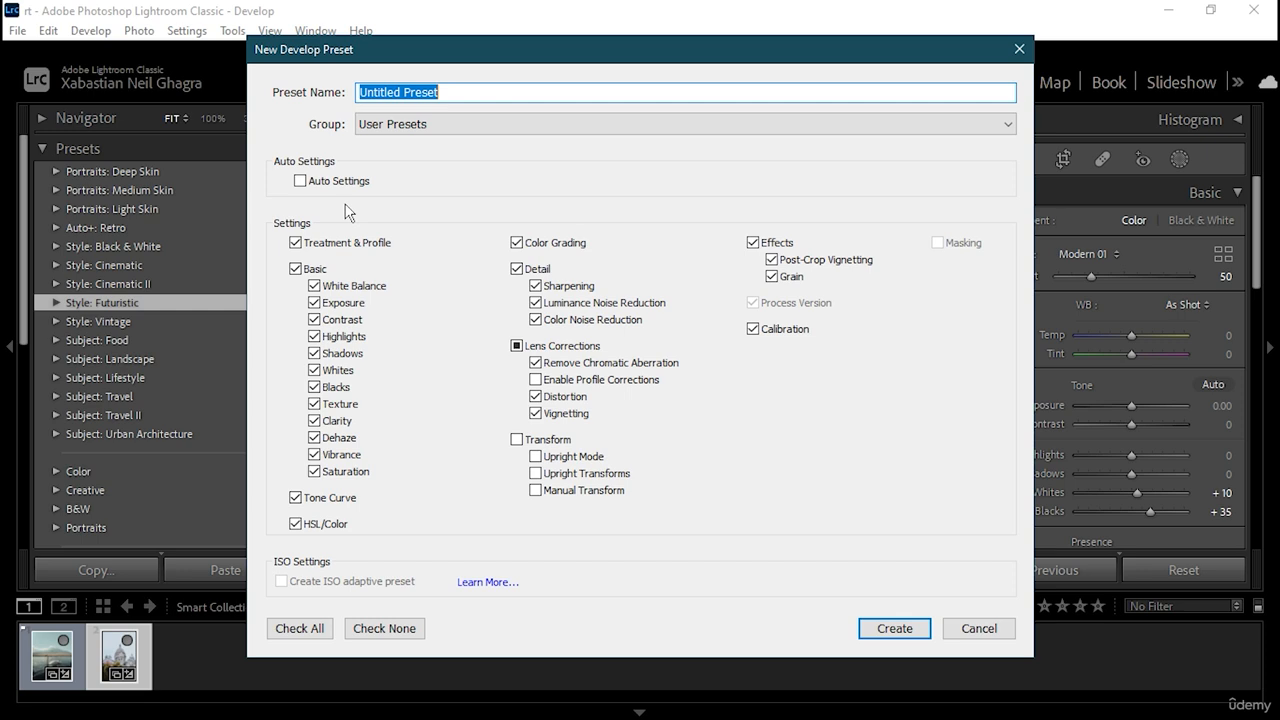
click(494, 91)
key(BackSpace)
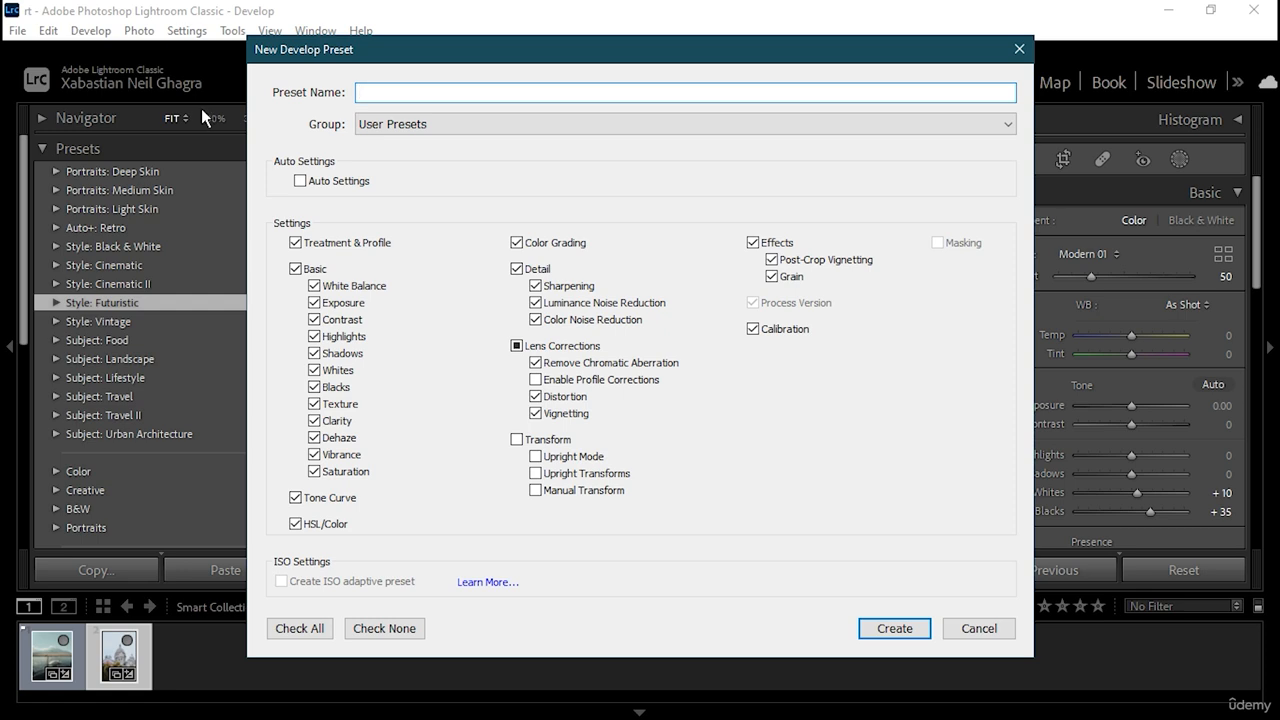
text(bwb)
Keep User Presets as the preset's group, clear the lens correction Vignetting setting and create the preset.
click(476, 121)
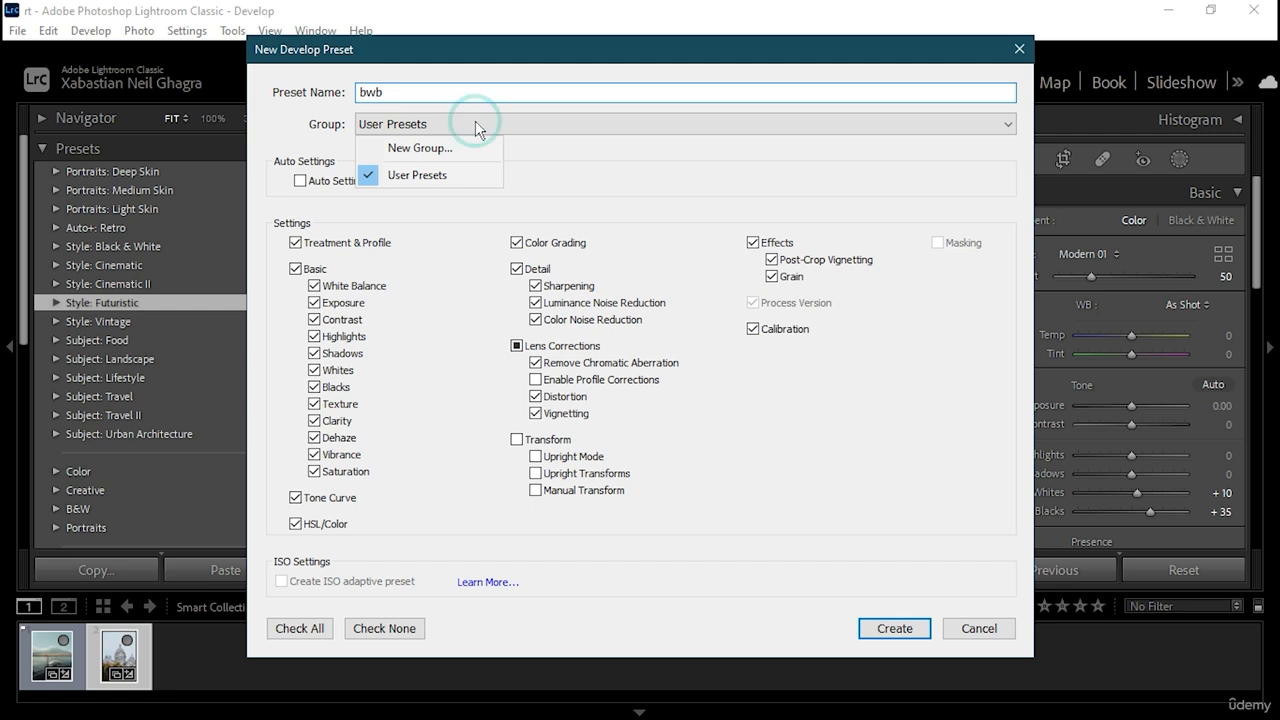
click(475, 122)
click(475, 122)
click(532, 138)
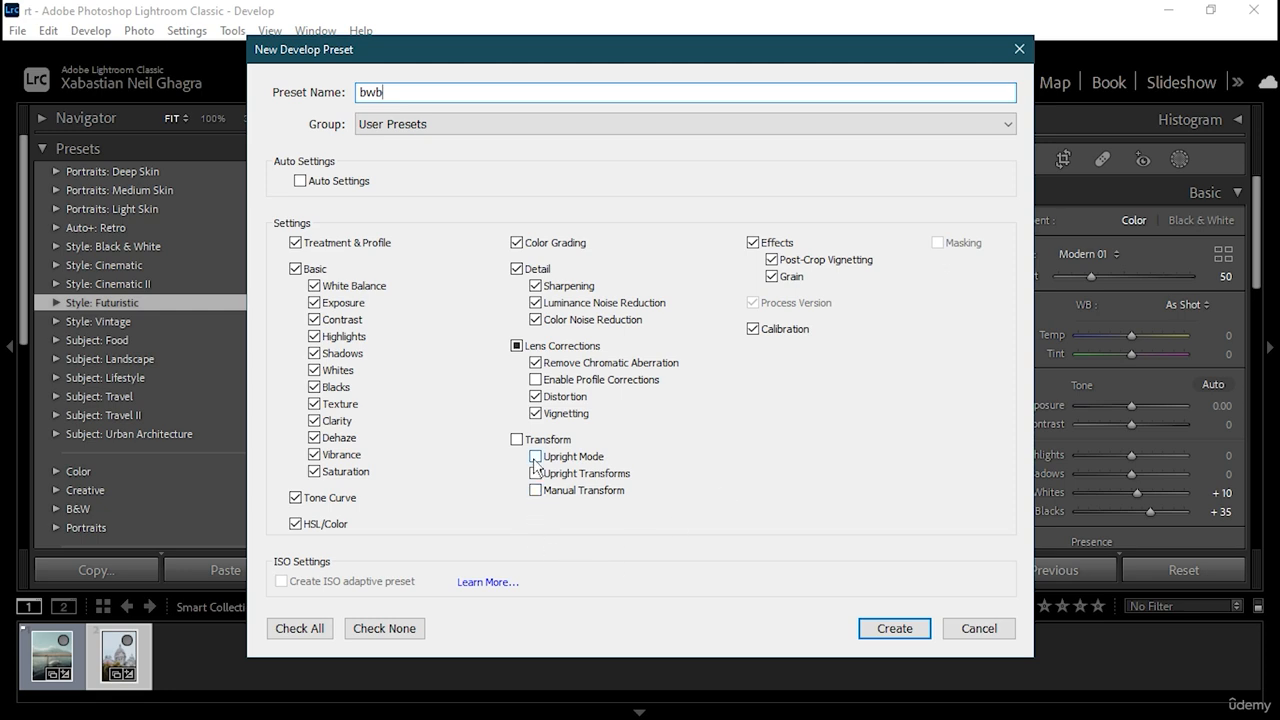
click(535, 413)
click(897, 630)
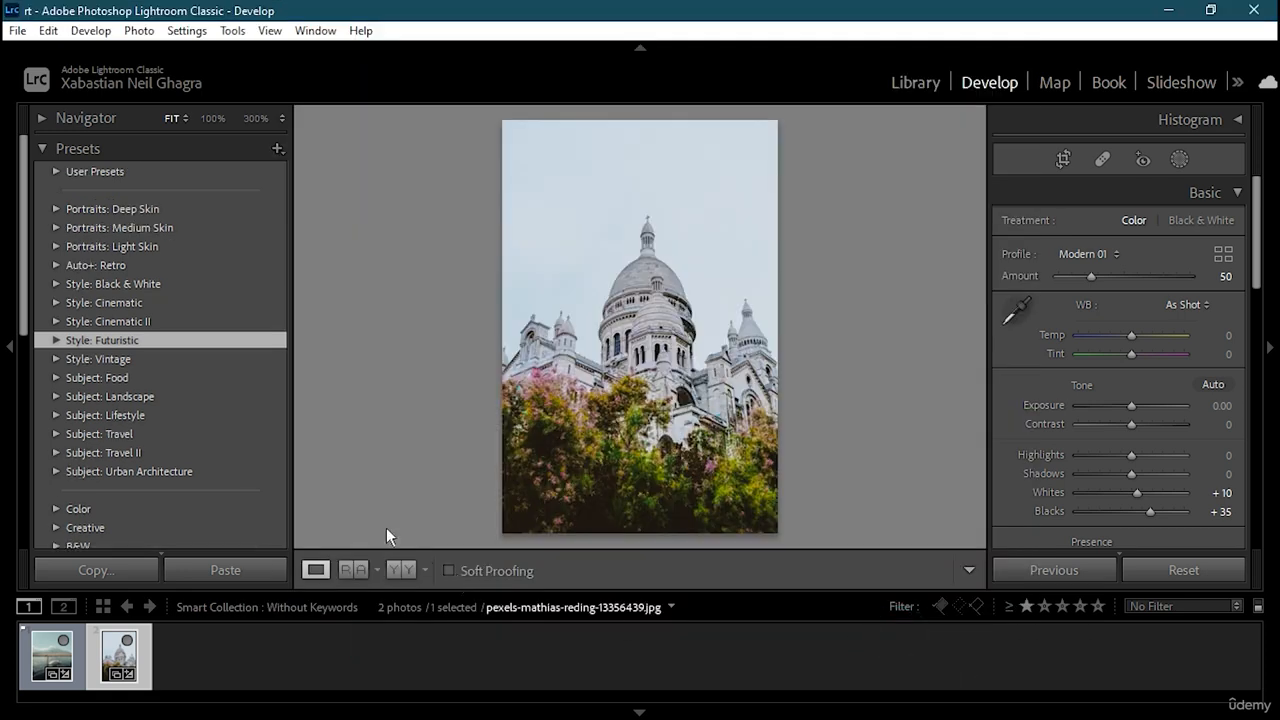
Find the bwb preset in the User Presets group and apply it to the domed church photo.
scroll(110, 410, down, 3)
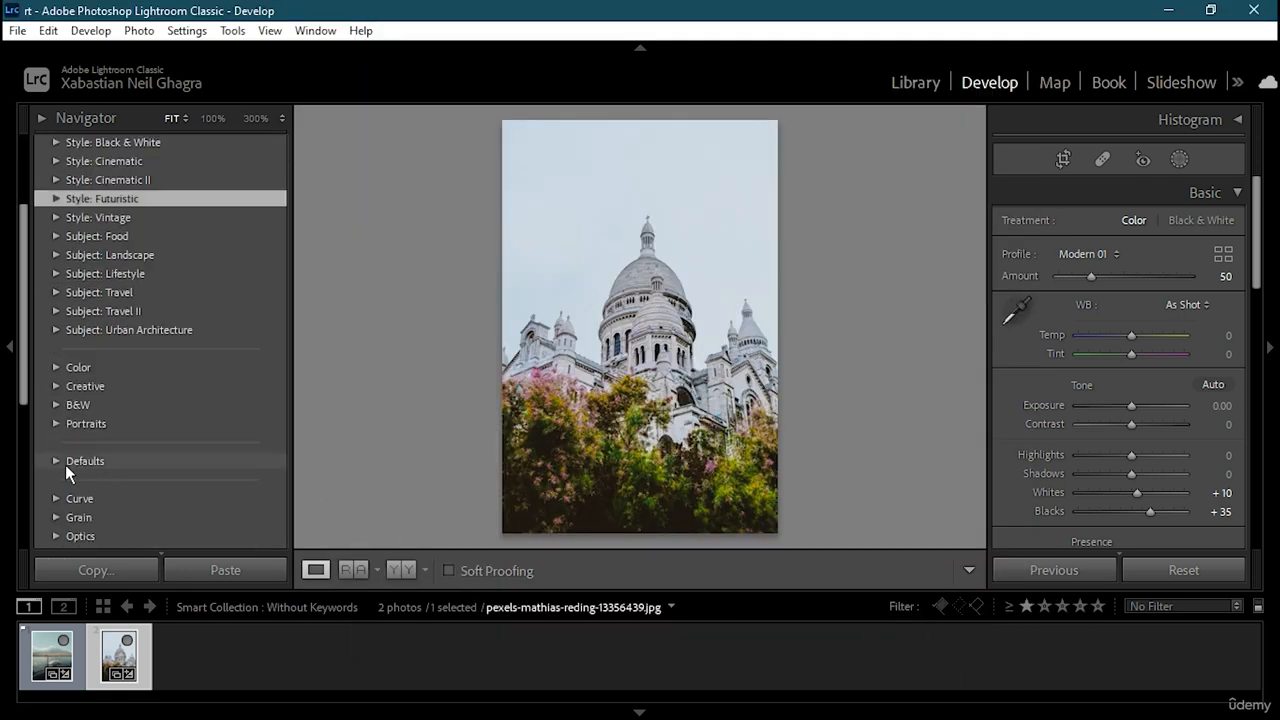
scroll(65, 464, down, 5)
scroll(65, 460, up, 5)
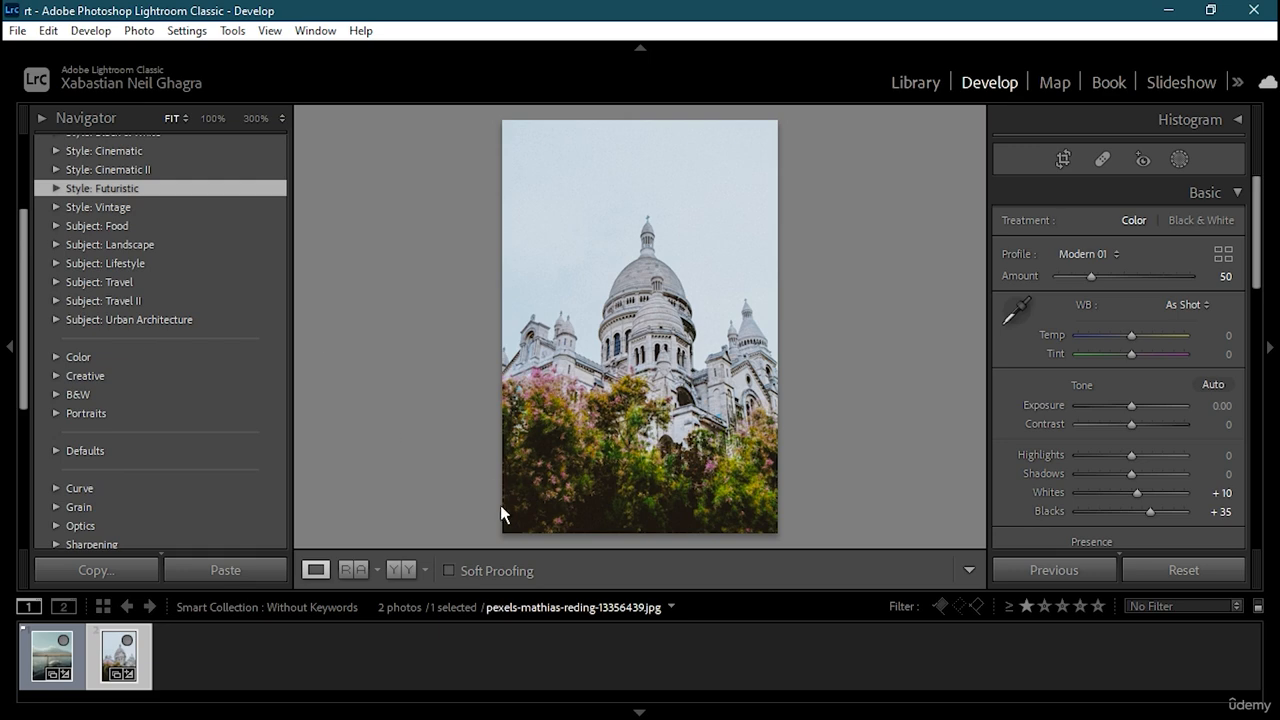
scroll(81, 263, up, 3)
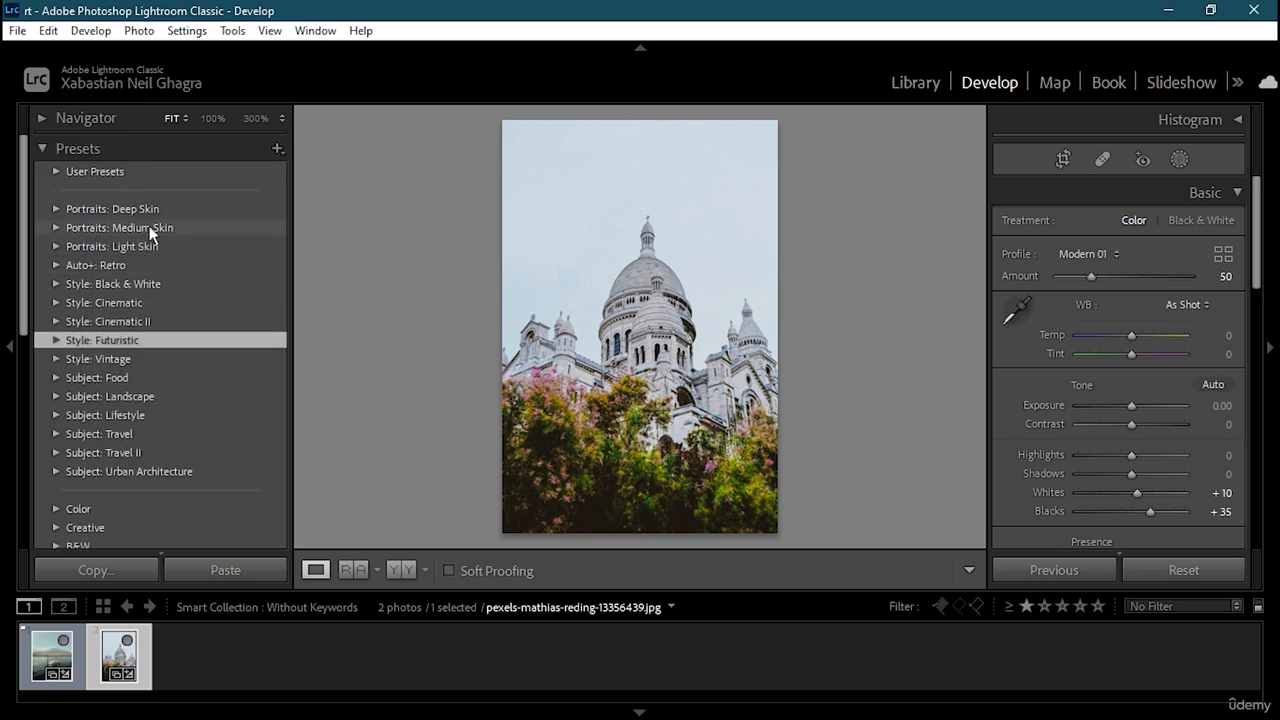
click(105, 168)
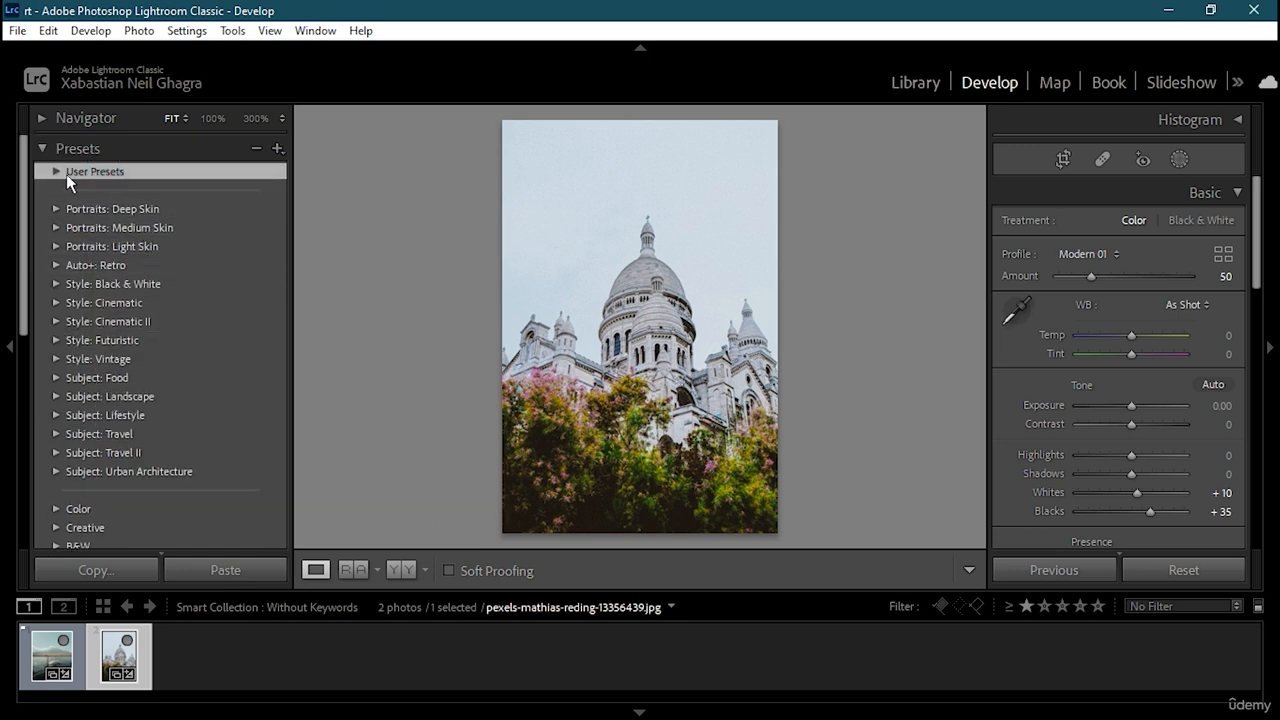
click(63, 174)
click(128, 194)
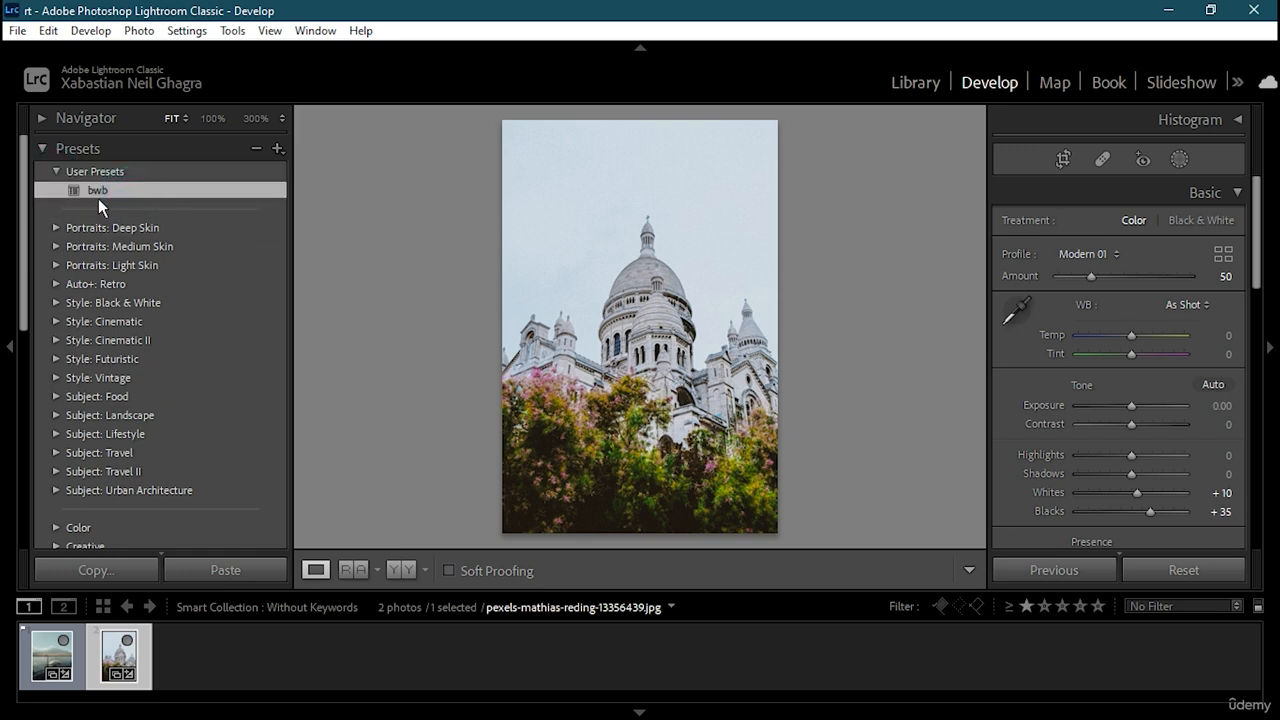
click(162, 171)
click(128, 190)
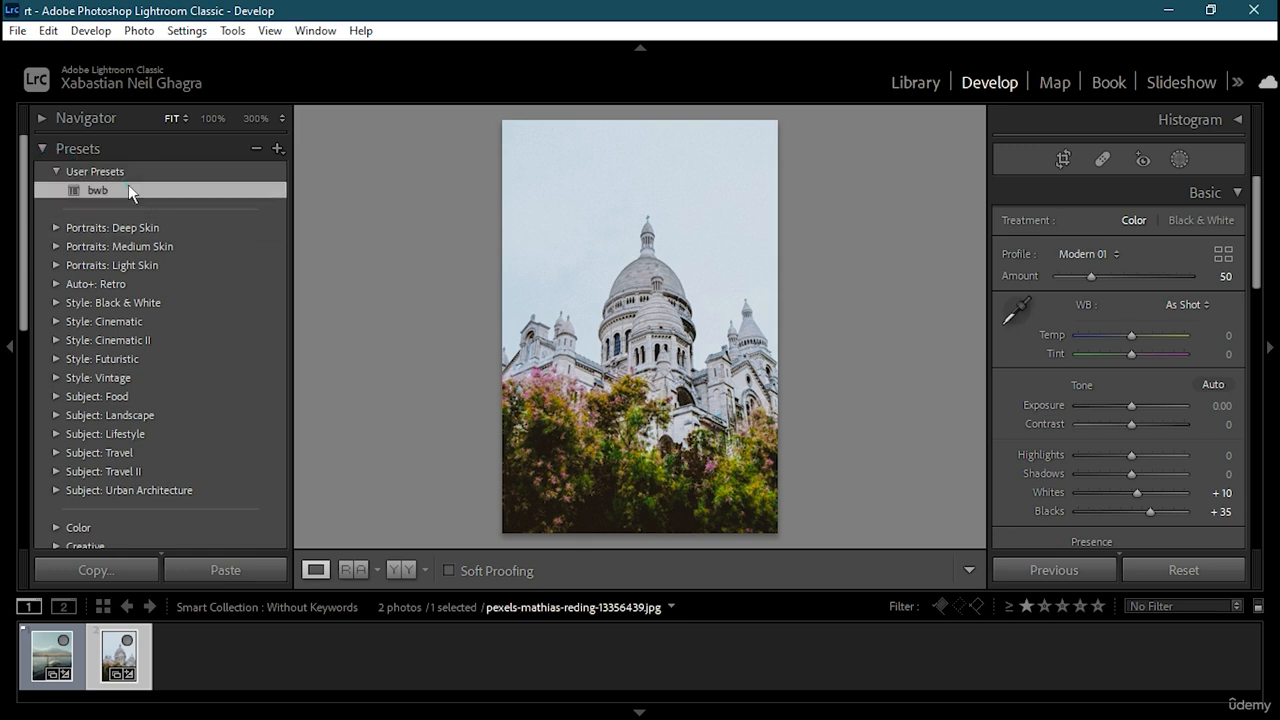
Expand Style: Futuristic and try FT01, FT03, FT08, FT05, FT02, FT04 and FT06 on the church photo.
click(126, 362)
click(57, 359)
click(92, 379)
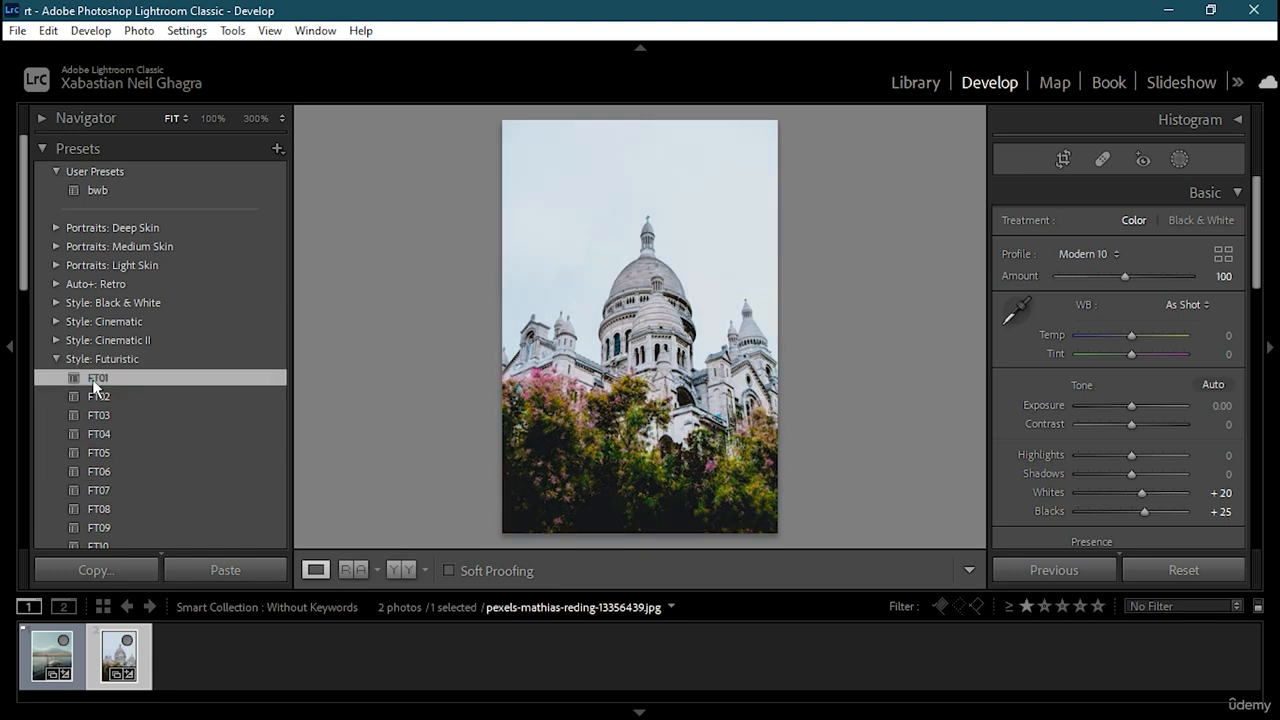
click(110, 415)
click(119, 510)
click(120, 455)
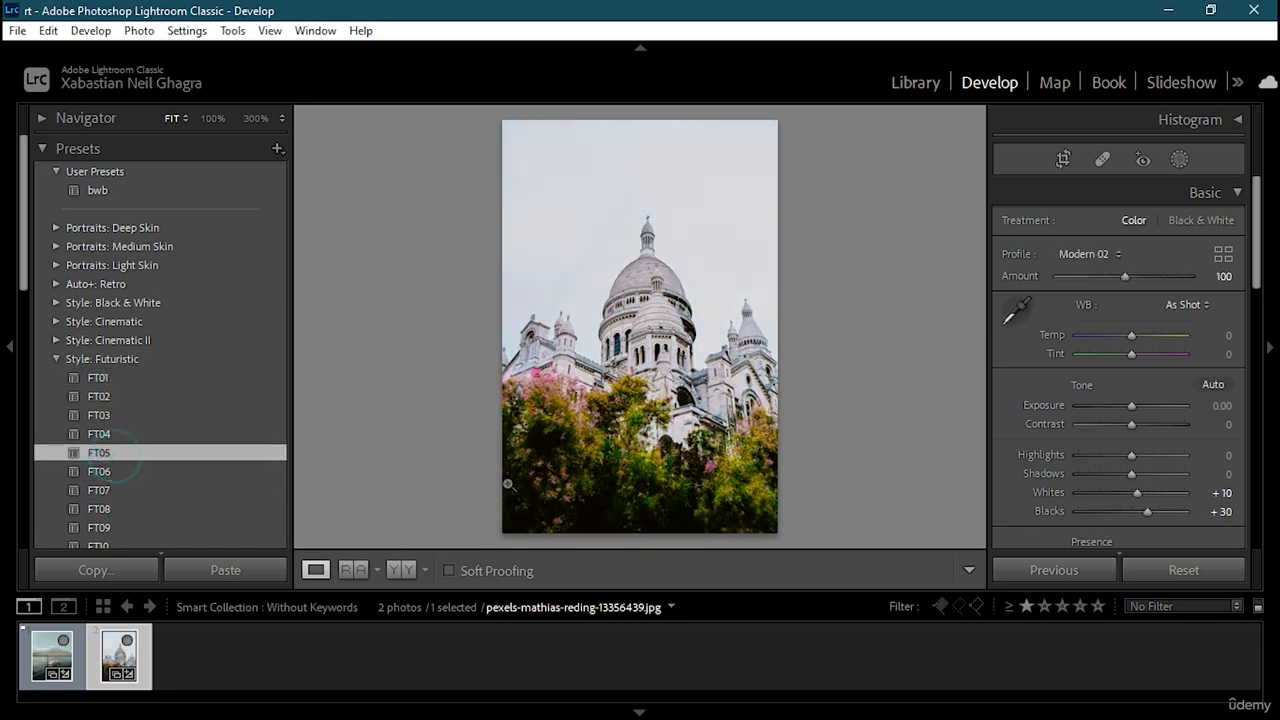
click(80, 381)
click(129, 398)
click(132, 437)
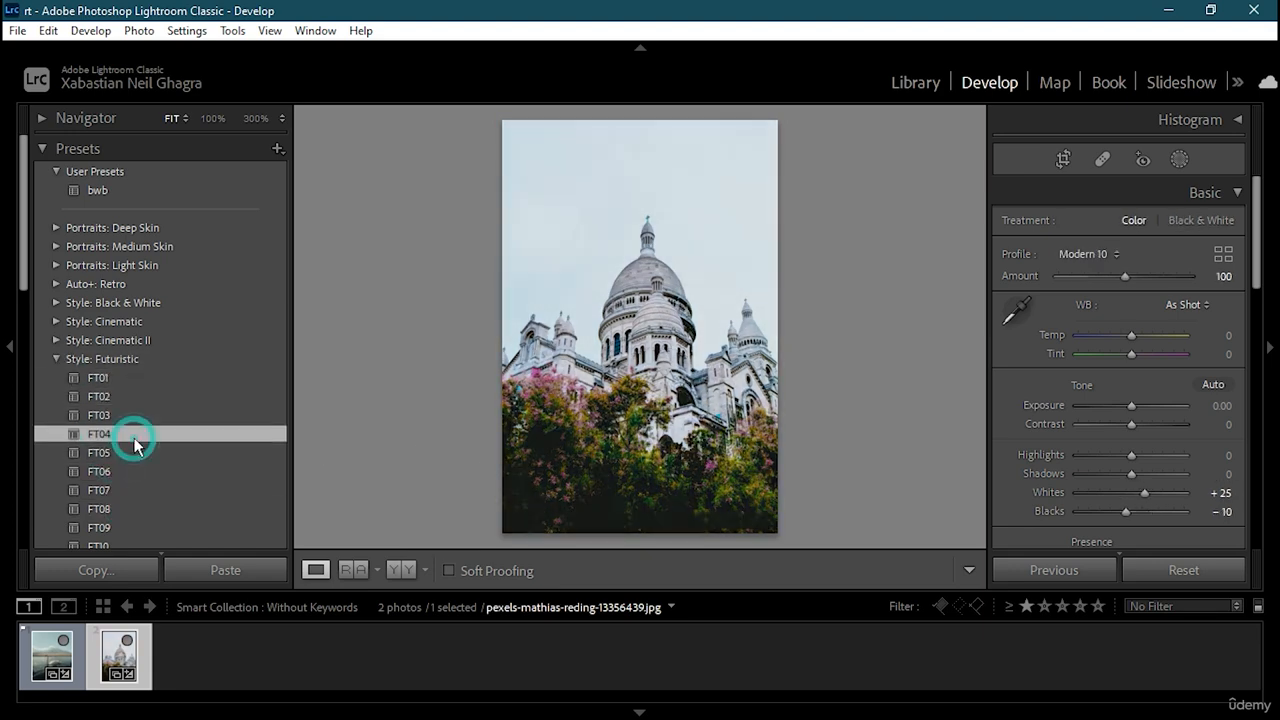
click(114, 471)
click(111, 503)
Try FT12, apply FT11 from Style: Futuristic to the church photo and collapse the presets list.
scroll(111, 500, down, 3)
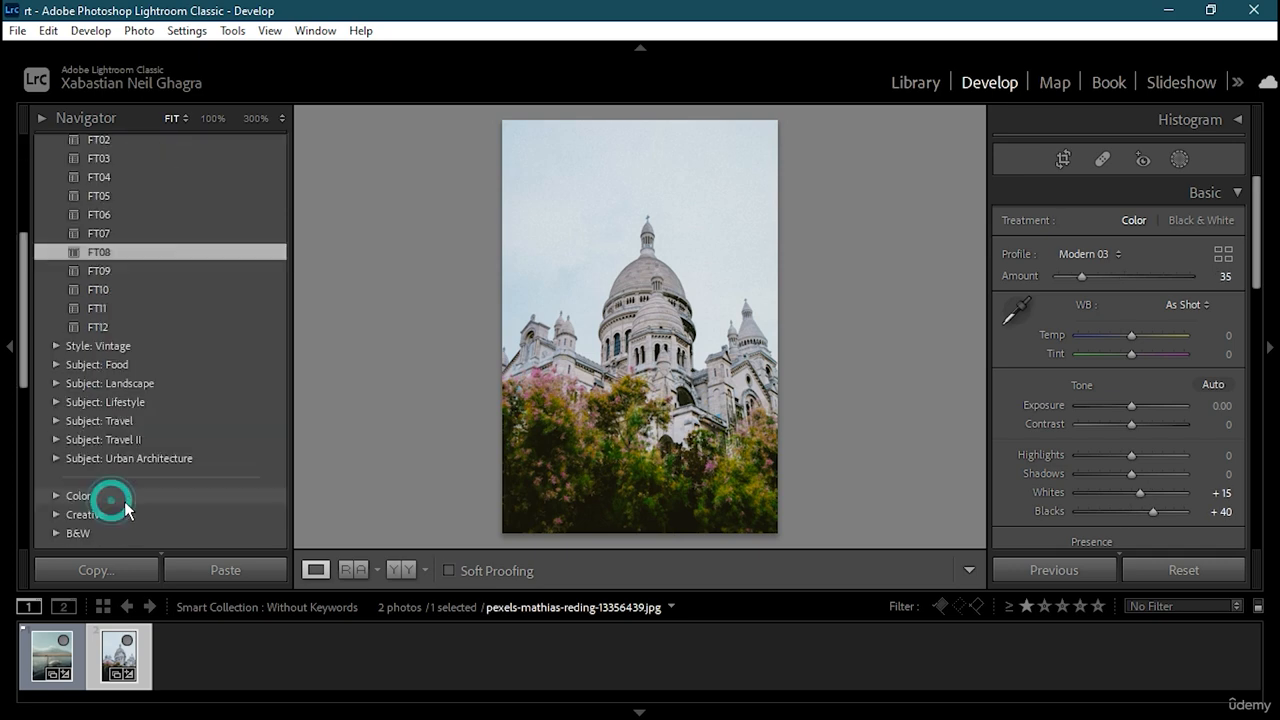
click(102, 326)
click(118, 311)
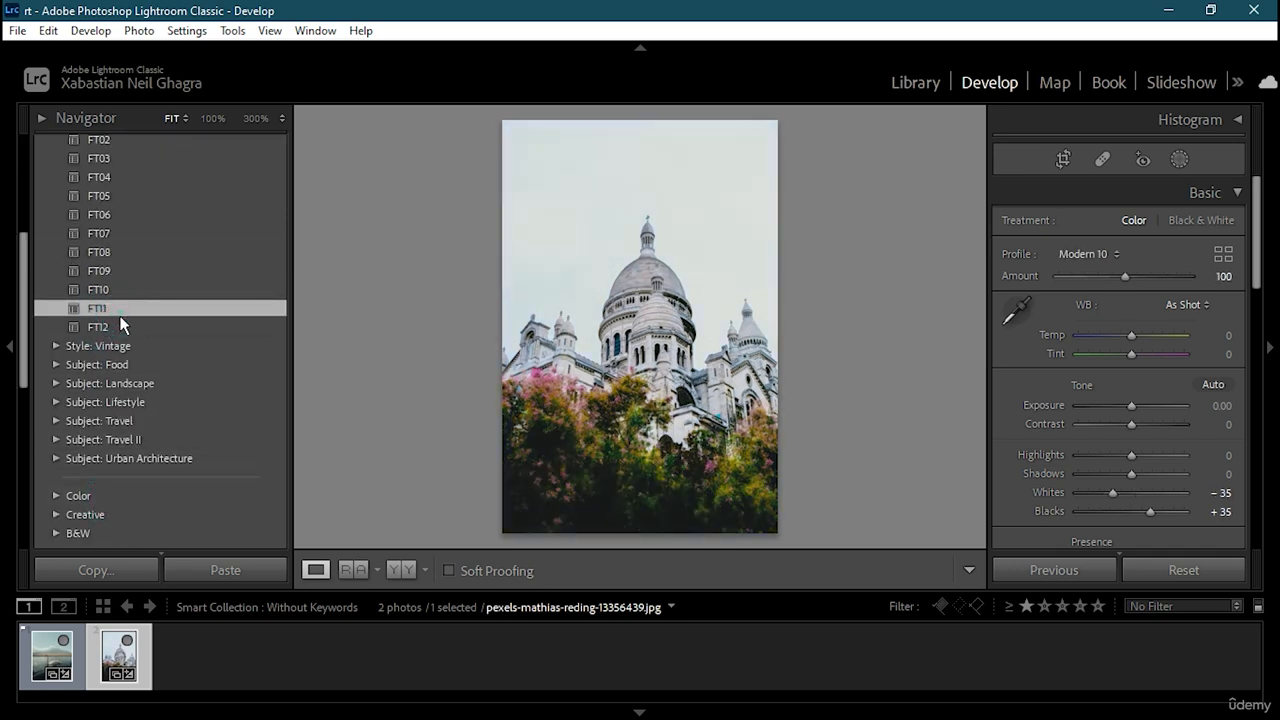
scroll(100, 300, up, 5)
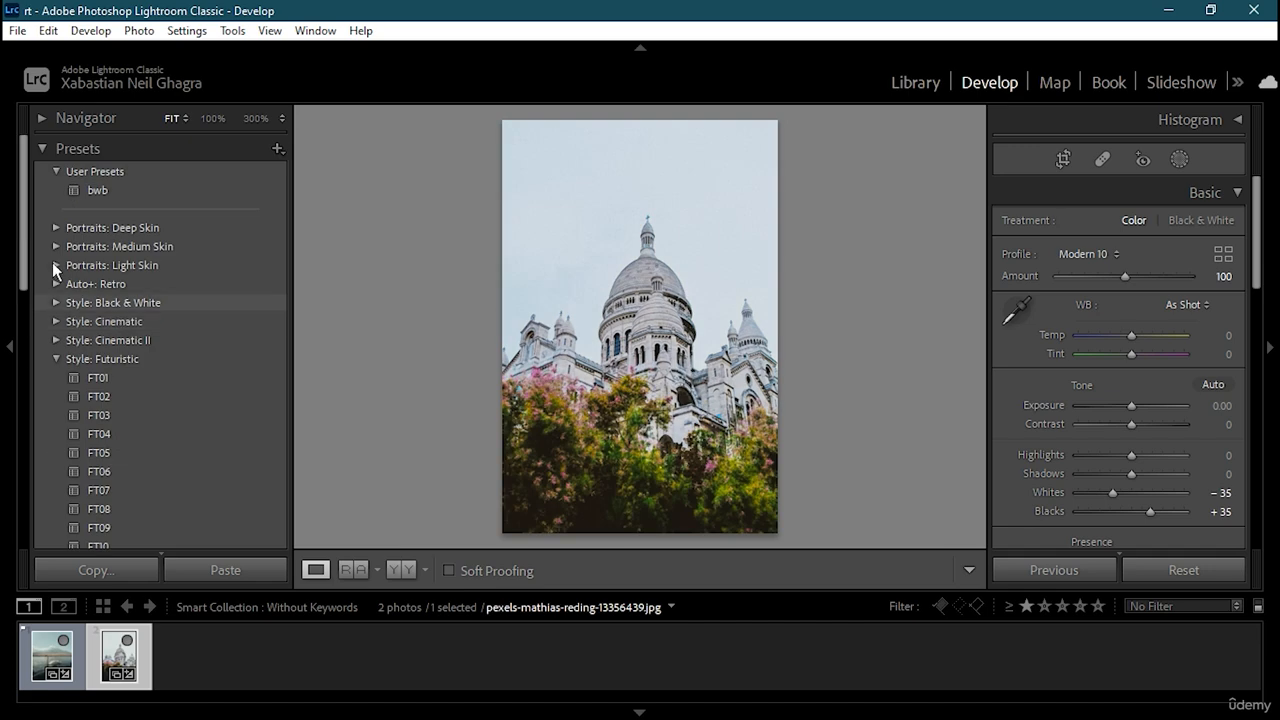
click(43, 150)
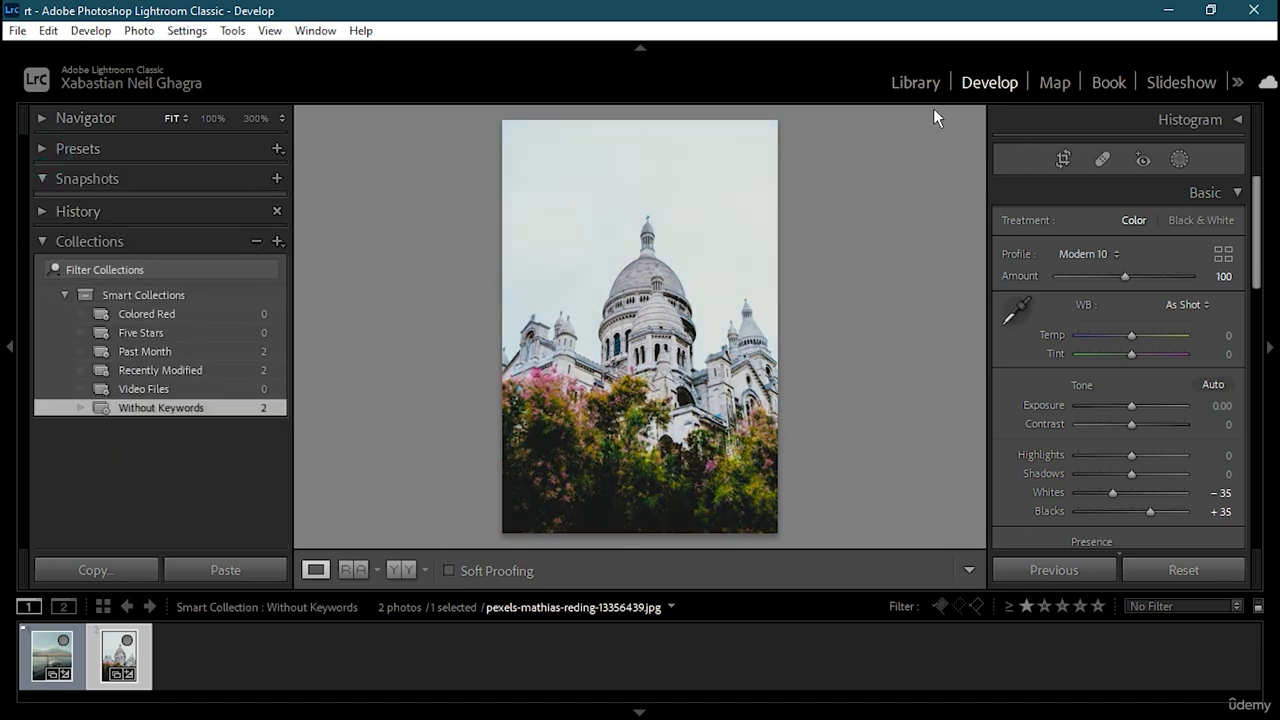
In the Library module, give the church photo a green color label and deselect the photos.
click(915, 82)
right_click(543, 249)
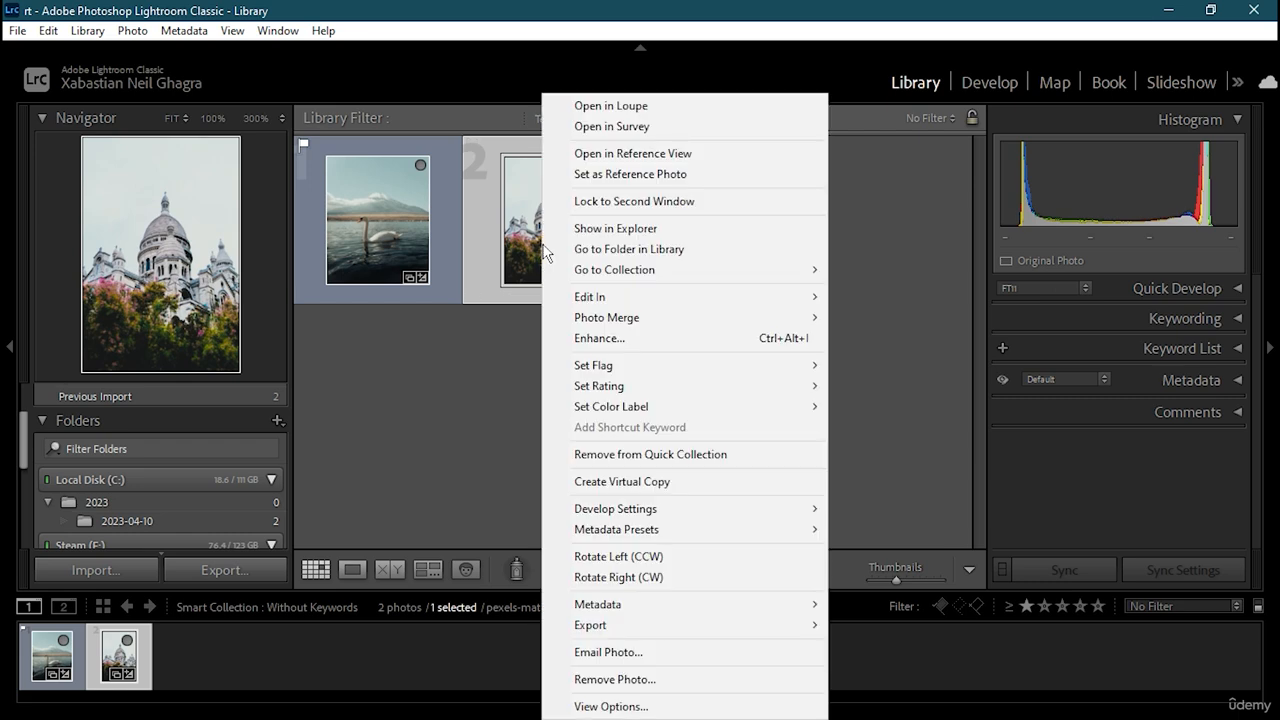
mouse_move(637, 373)
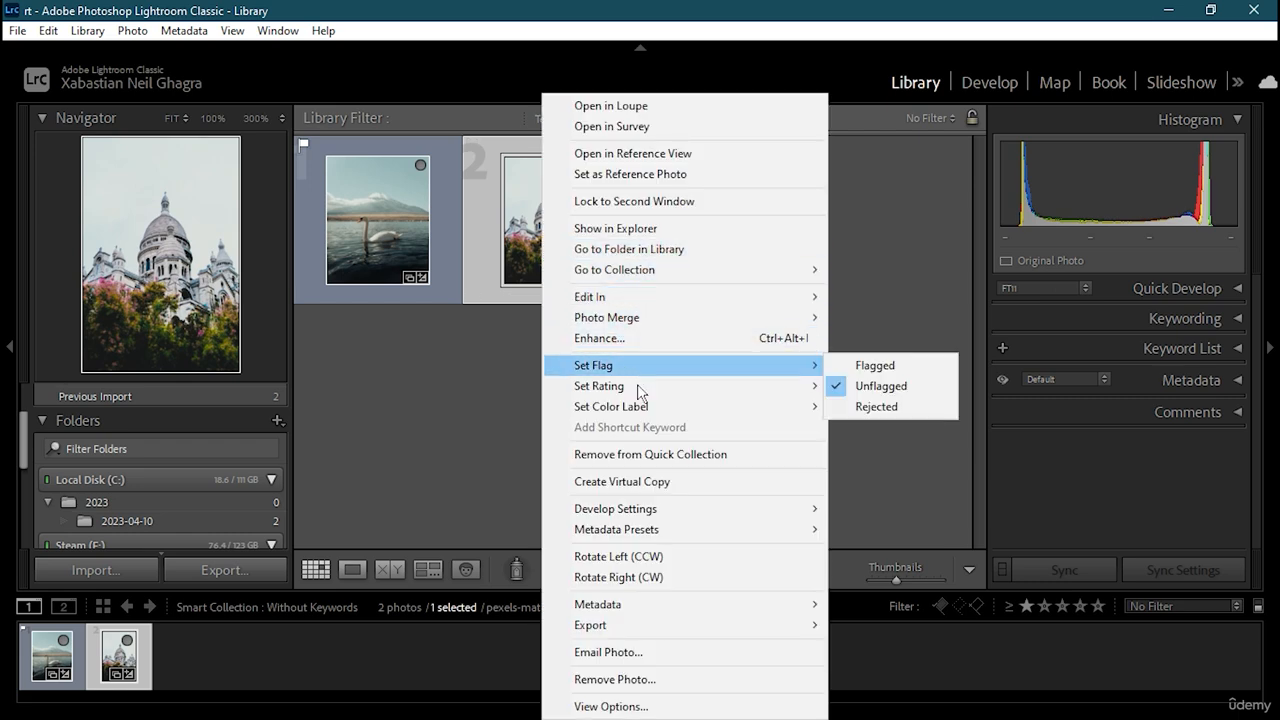
mouse_move(645, 395)
mouse_move(707, 421)
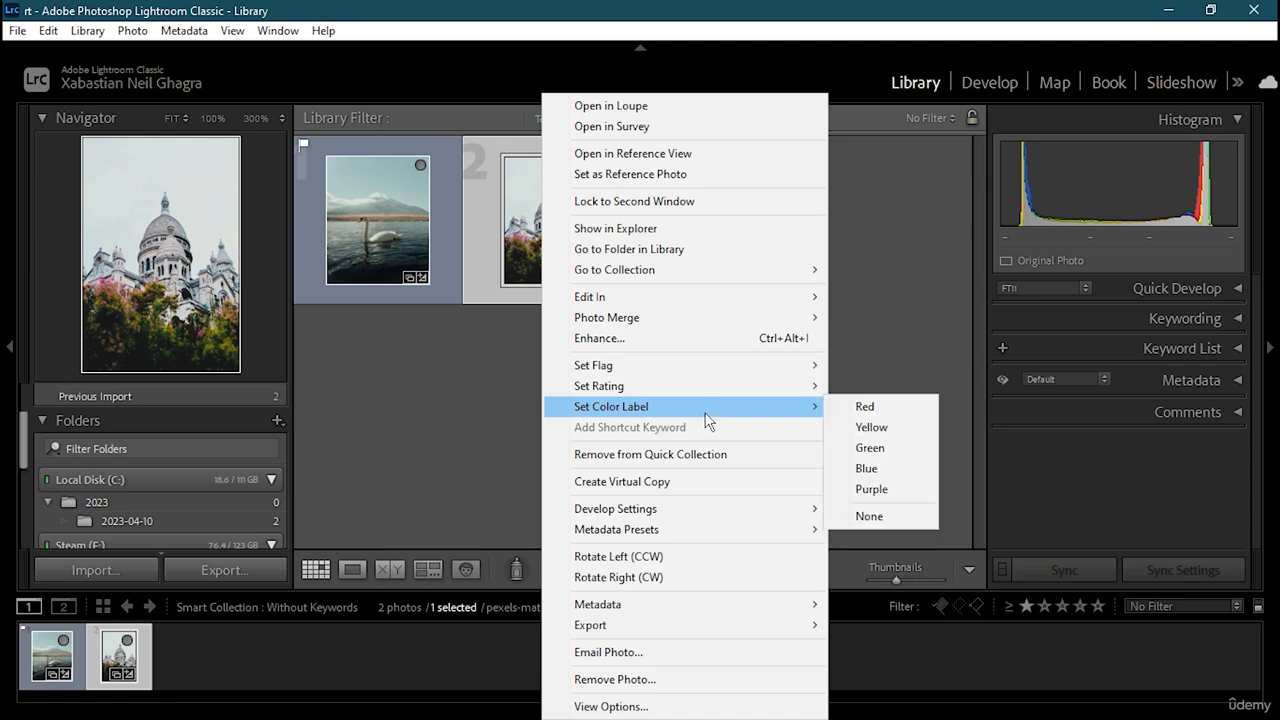
click(908, 447)
click(702, 380)
Set the church photo's rating to 3 stars.
right_click(580, 245)
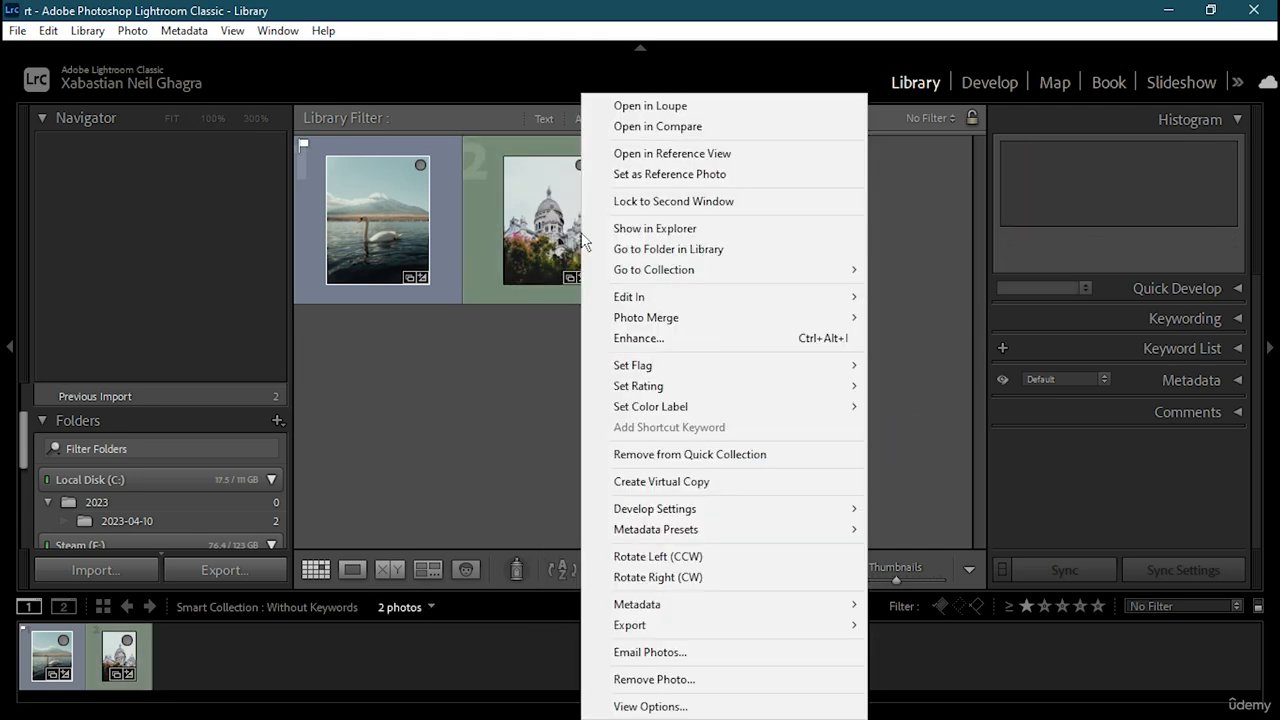
click(434, 431)
right_click(533, 252)
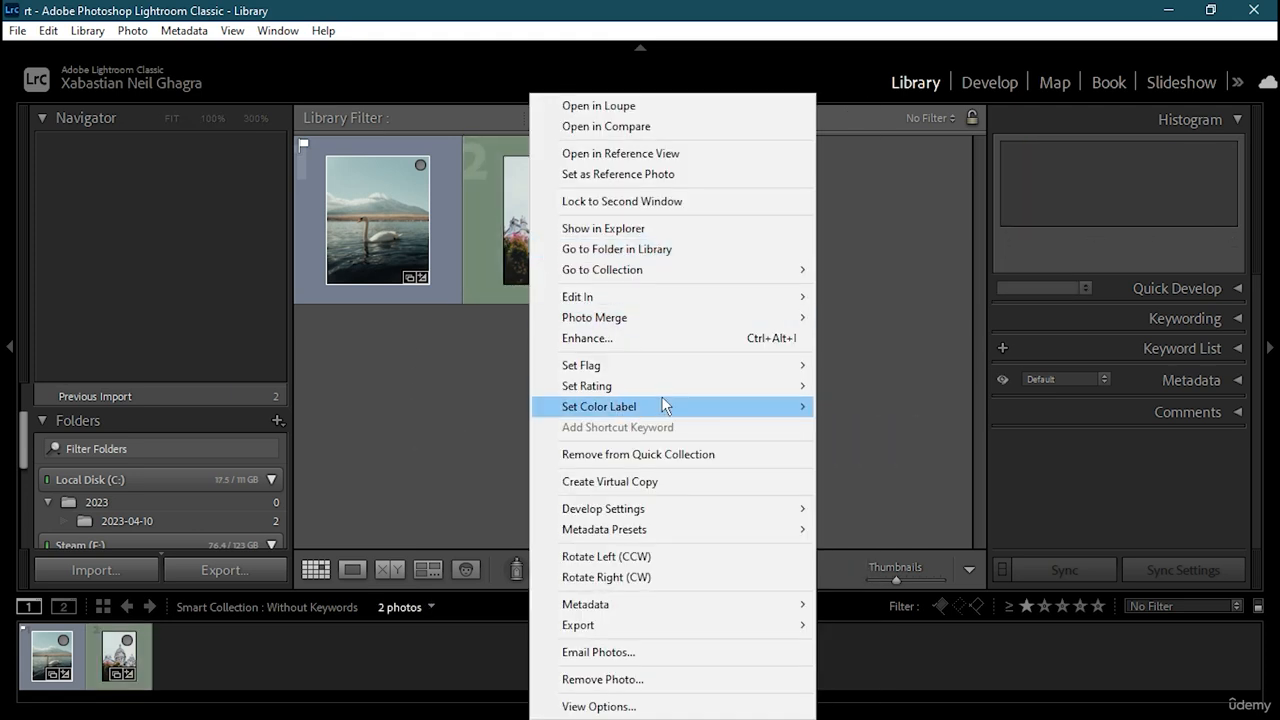
mouse_move(771, 386)
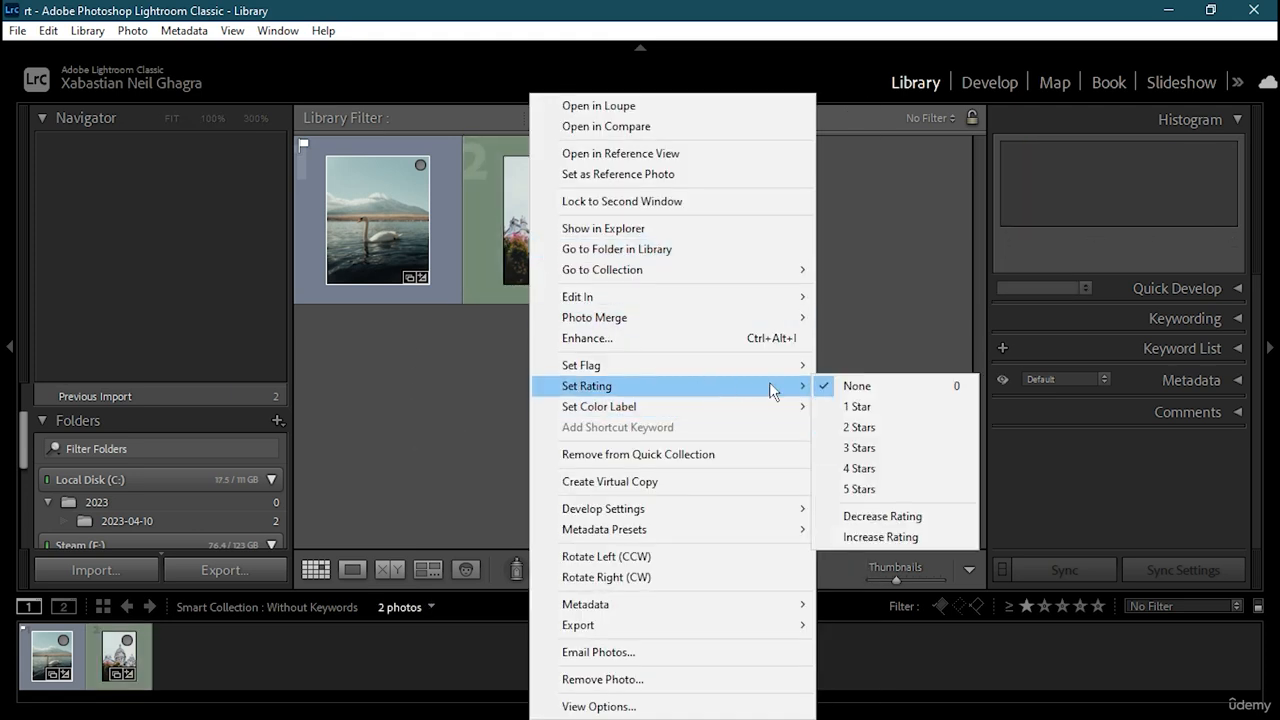
click(878, 448)
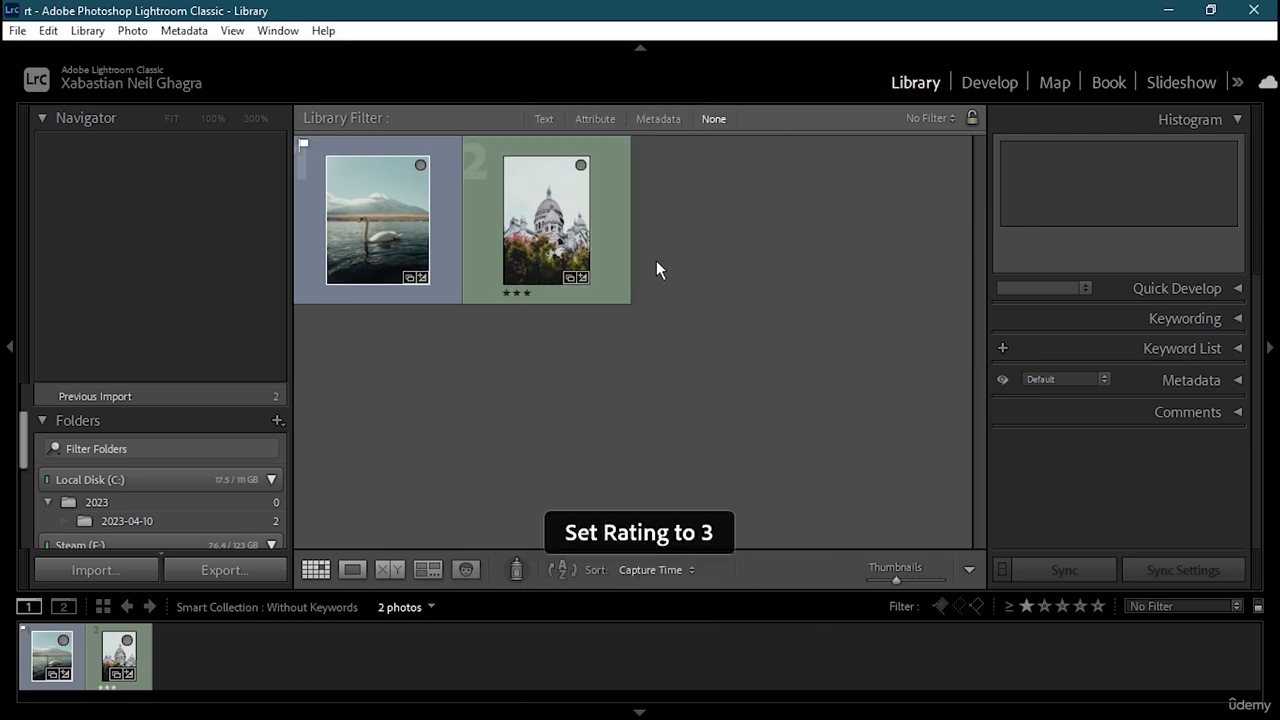
Show the metadata filter columns, try the Flagged filter preset and filter the library with the Rated preset.
click(659, 118)
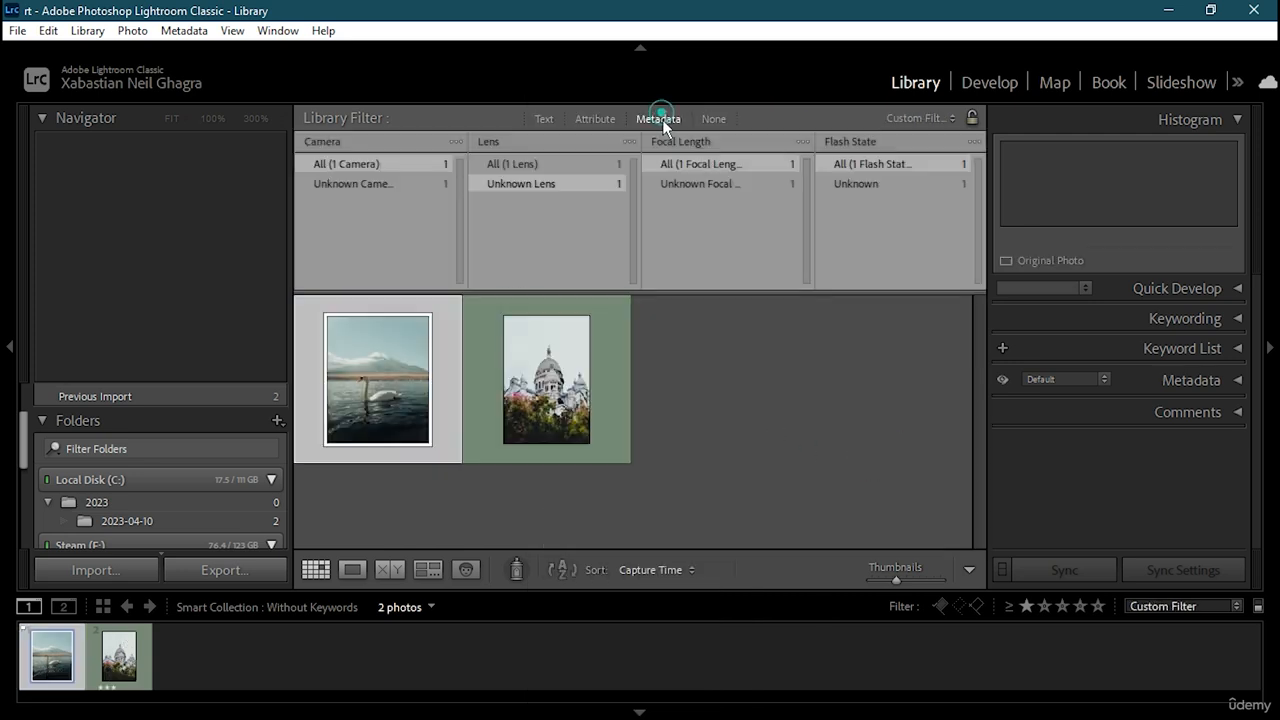
click(922, 118)
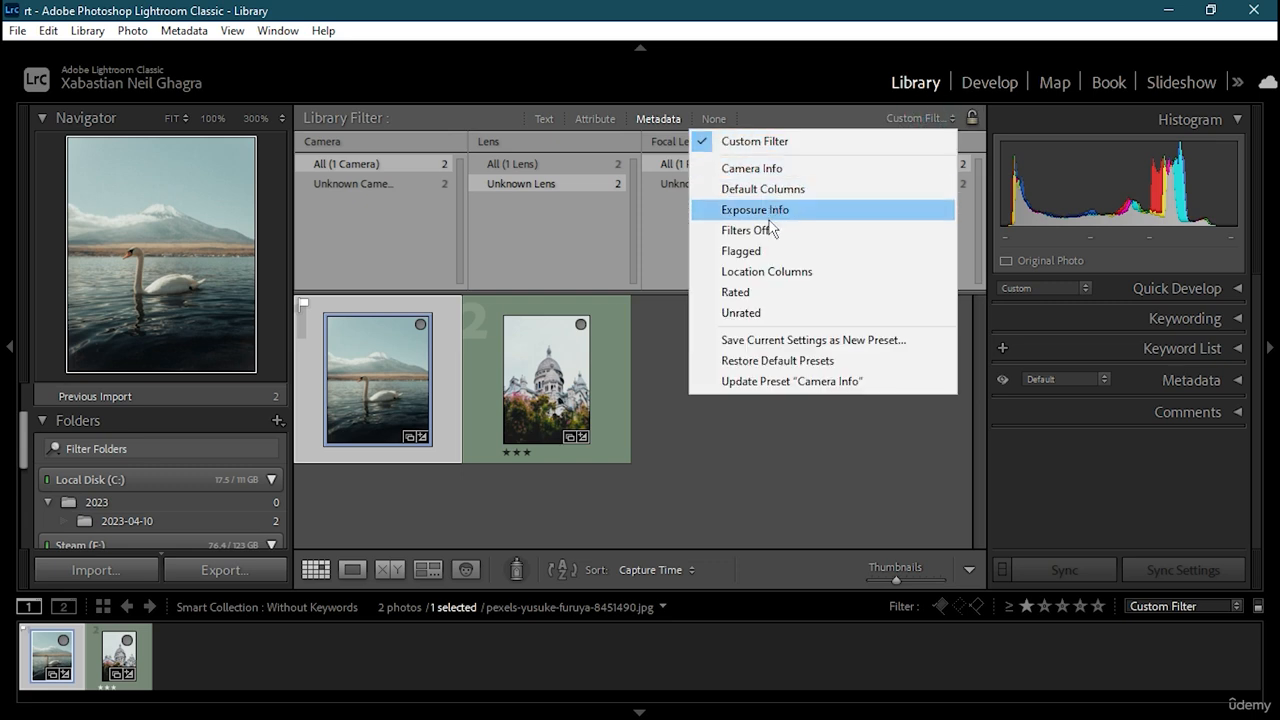
click(750, 251)
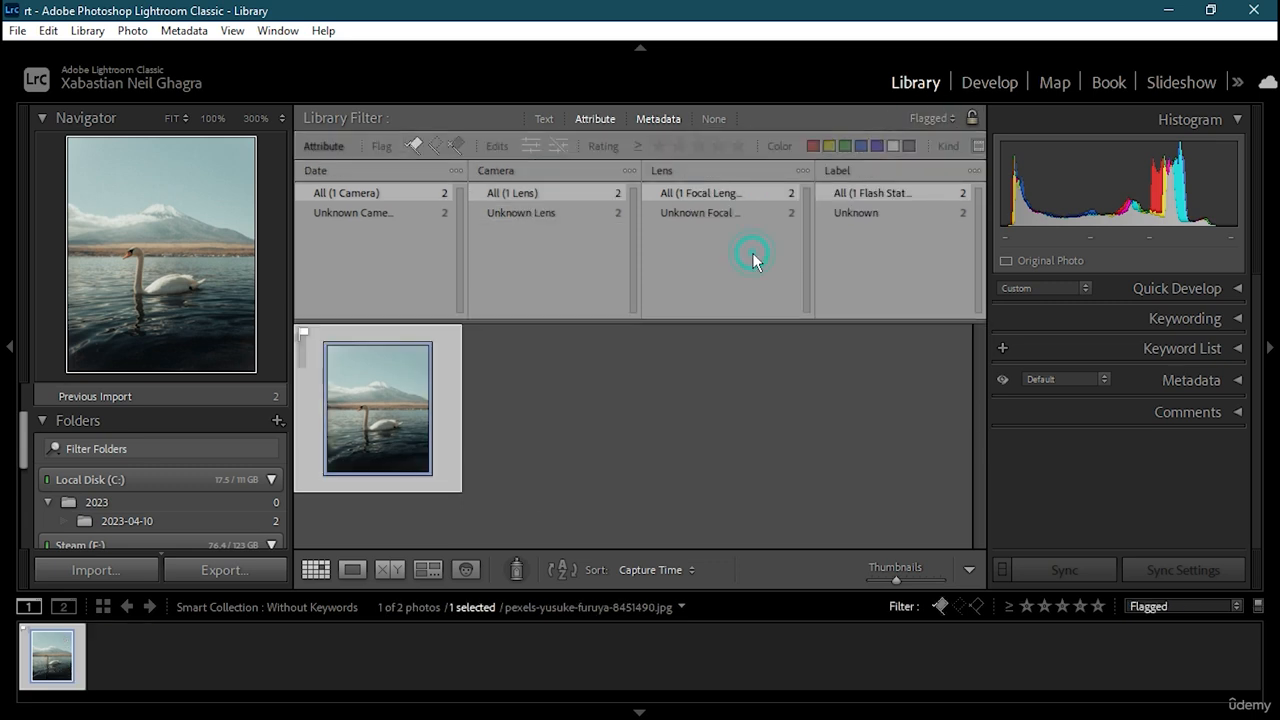
click(910, 118)
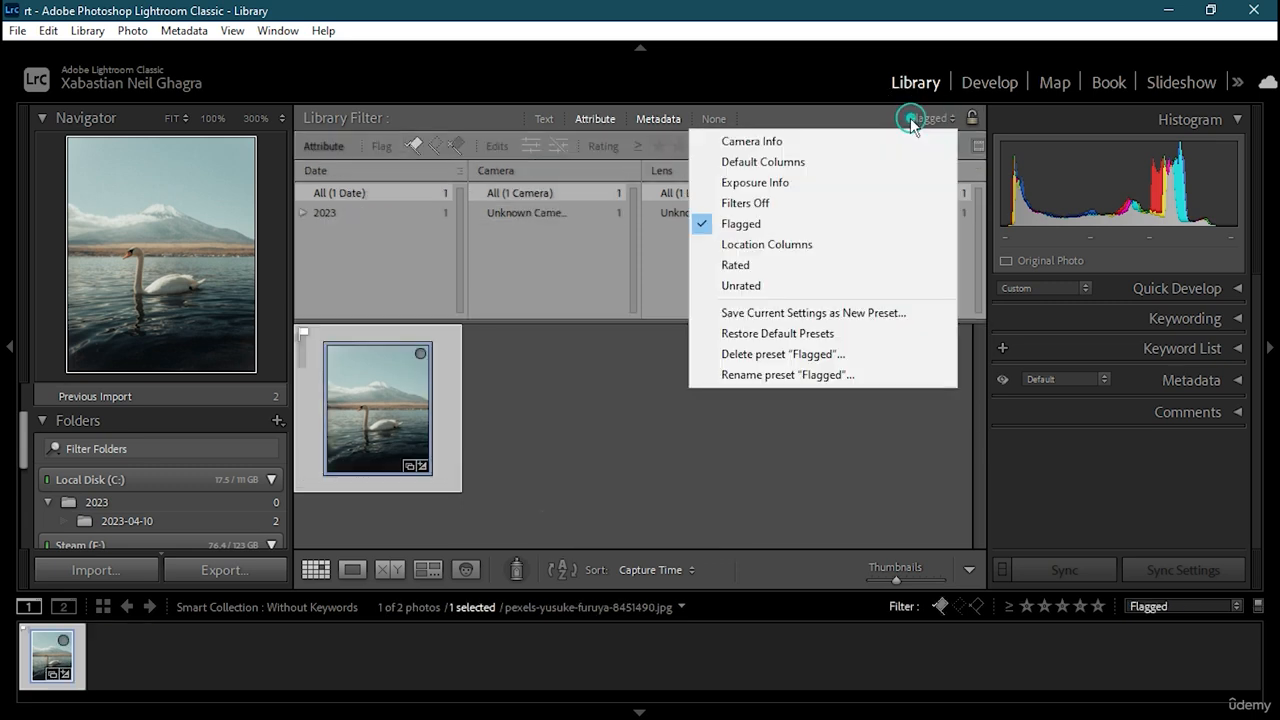
click(768, 266)
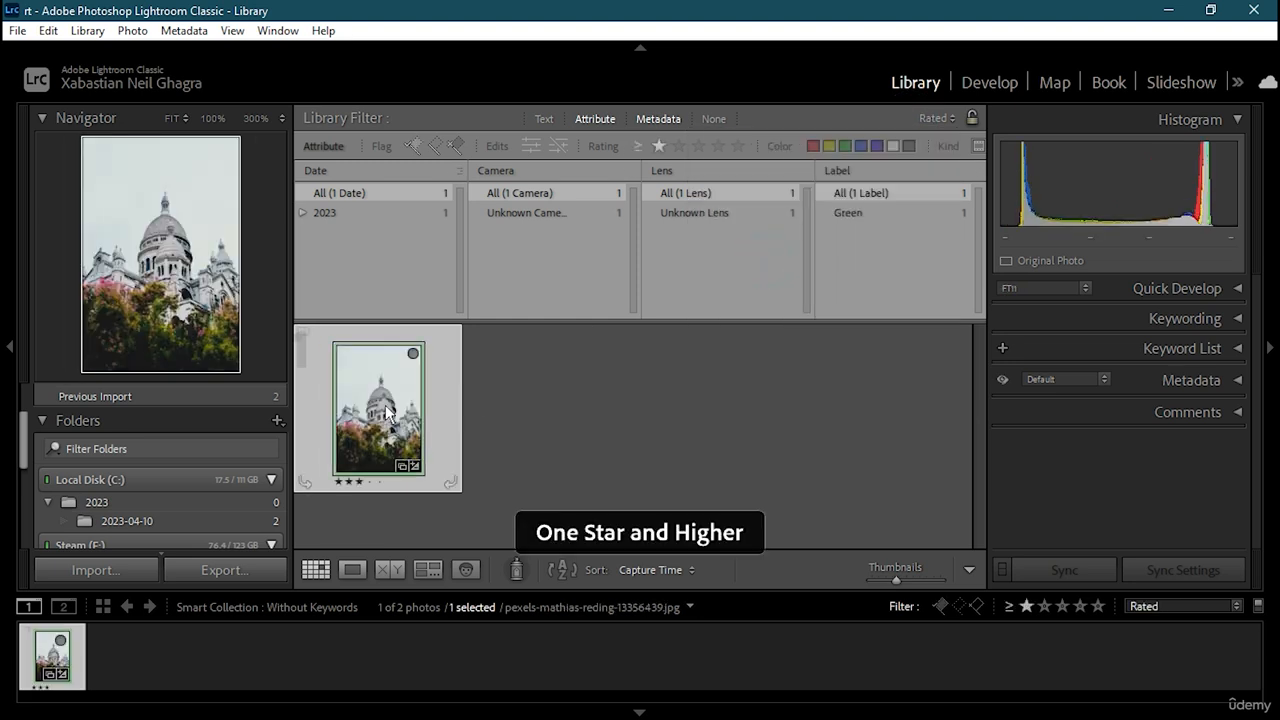
Try filtering the rated photos by the green, blue and purple color labels, leaving only purple enabled.
click(847, 144)
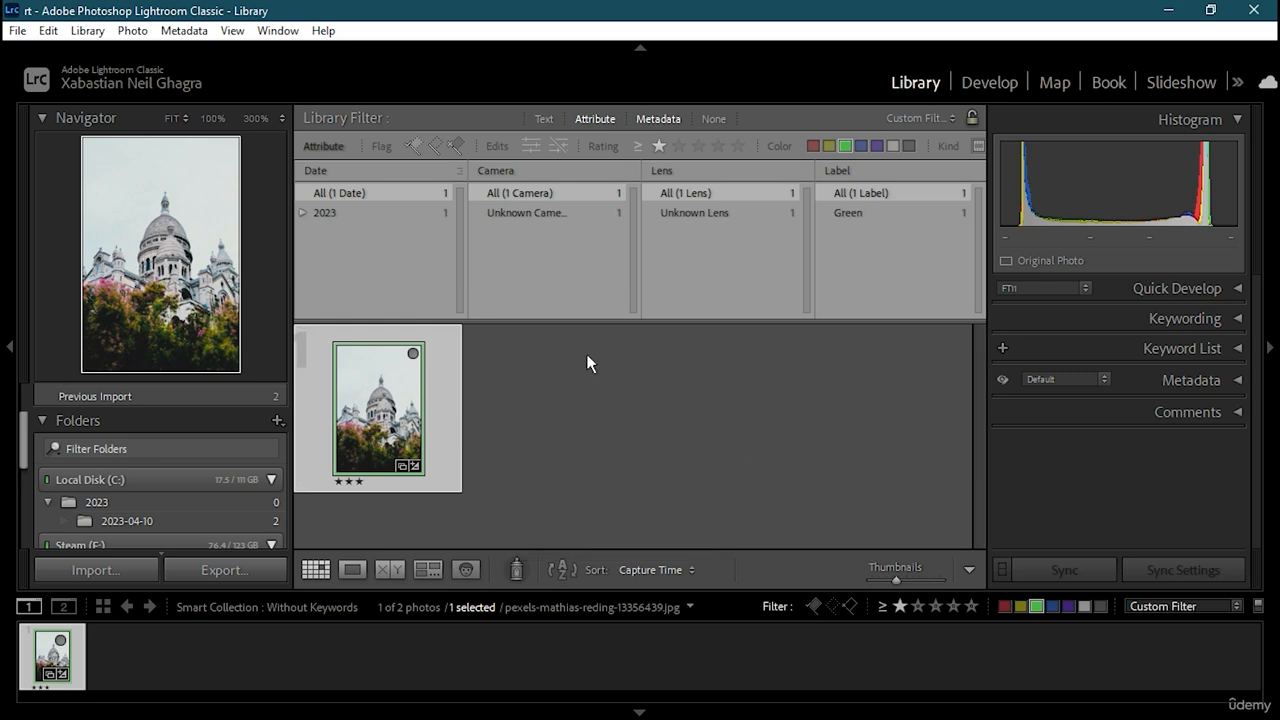
click(860, 145)
click(845, 145)
click(877, 145)
click(877, 145)
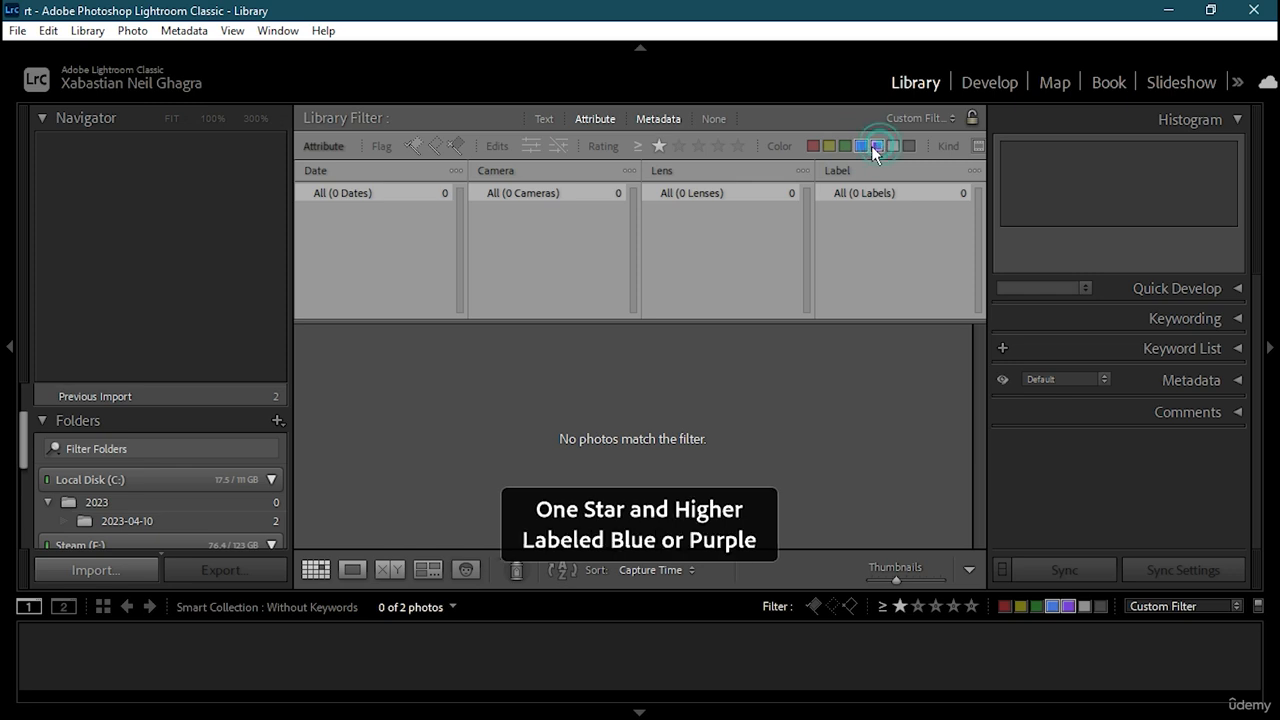
click(861, 145)
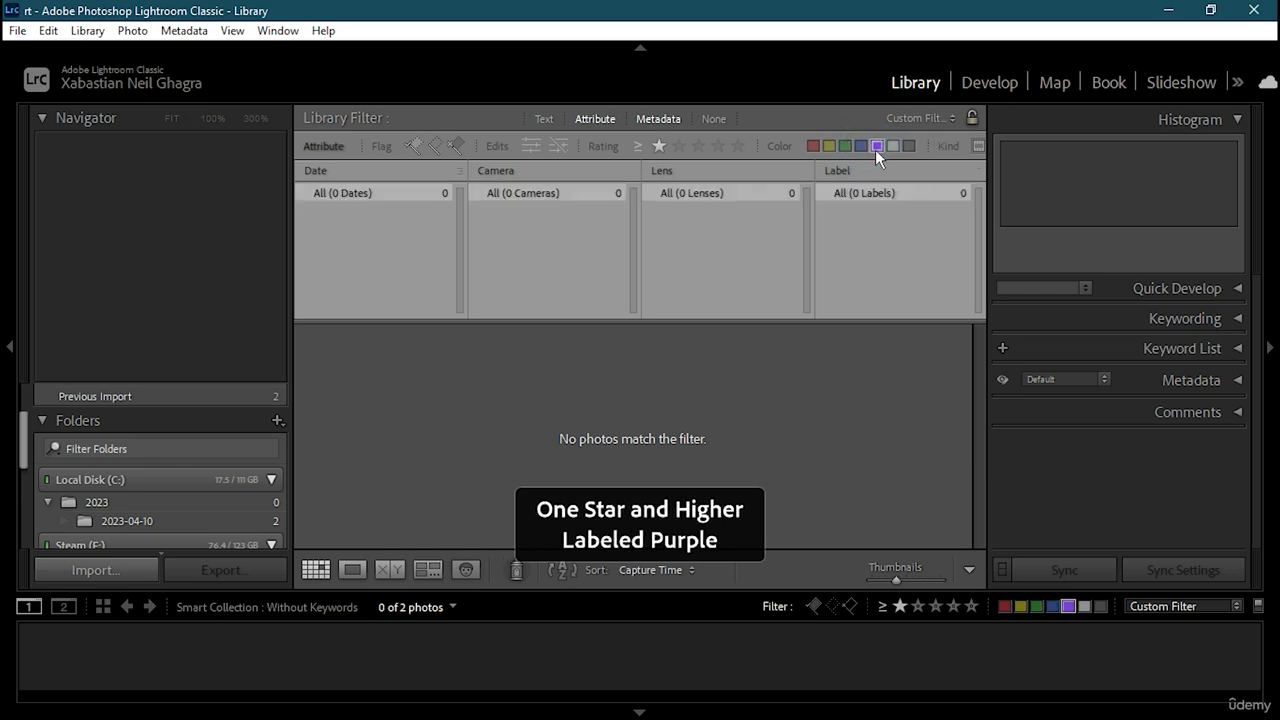
click(918, 118)
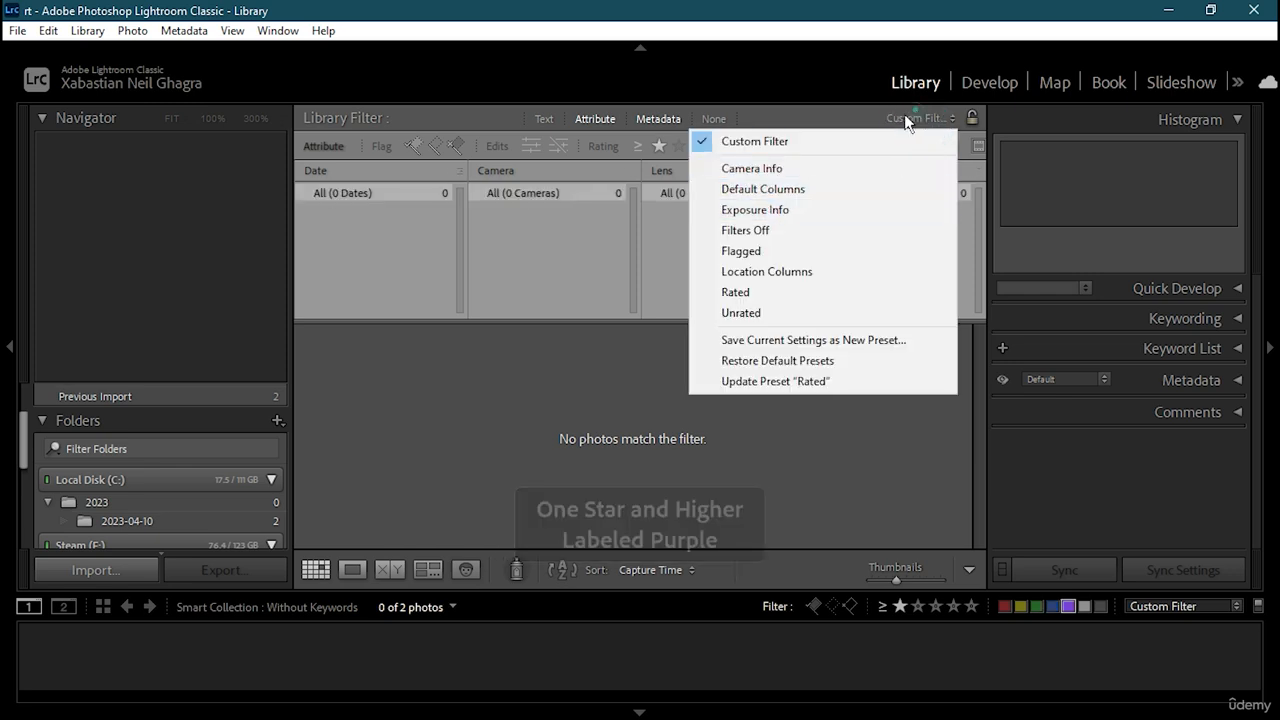
click(790, 381)
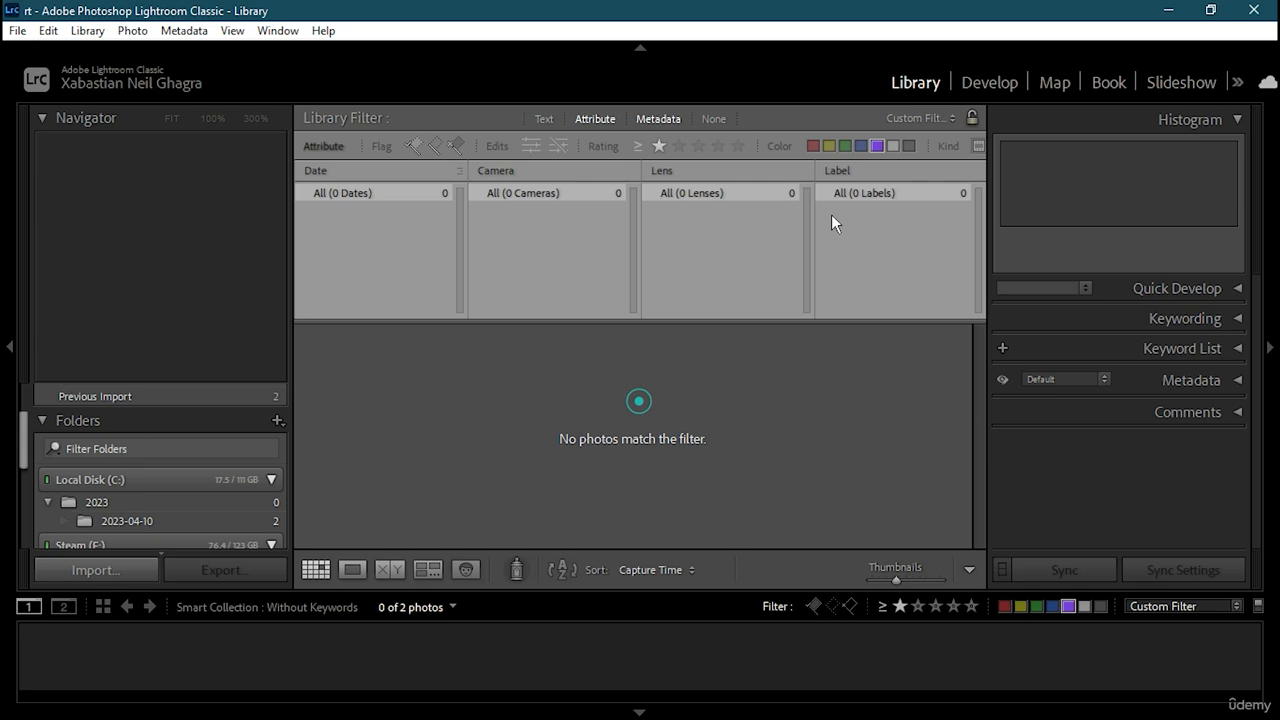
Try the remaining color label filters, ending with yellow, blue, custom and unlabeled enabled and purple disabled.
click(814, 145)
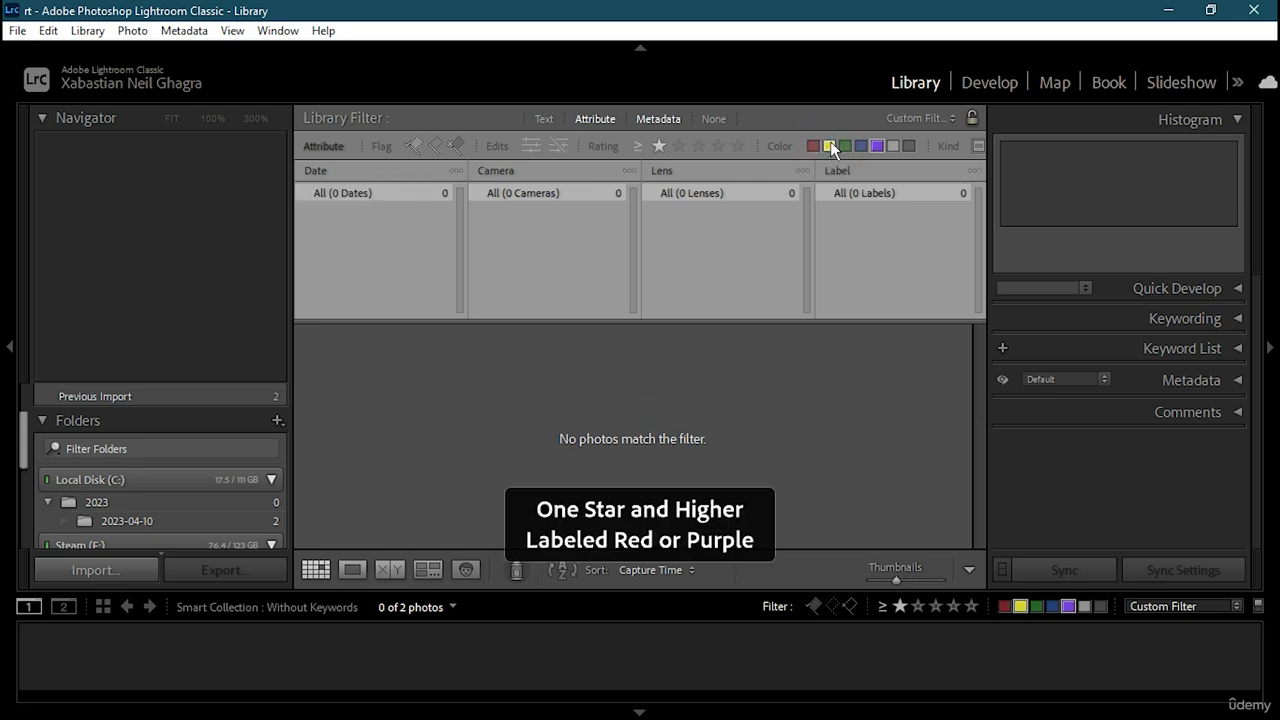
click(831, 142)
click(849, 143)
click(851, 144)
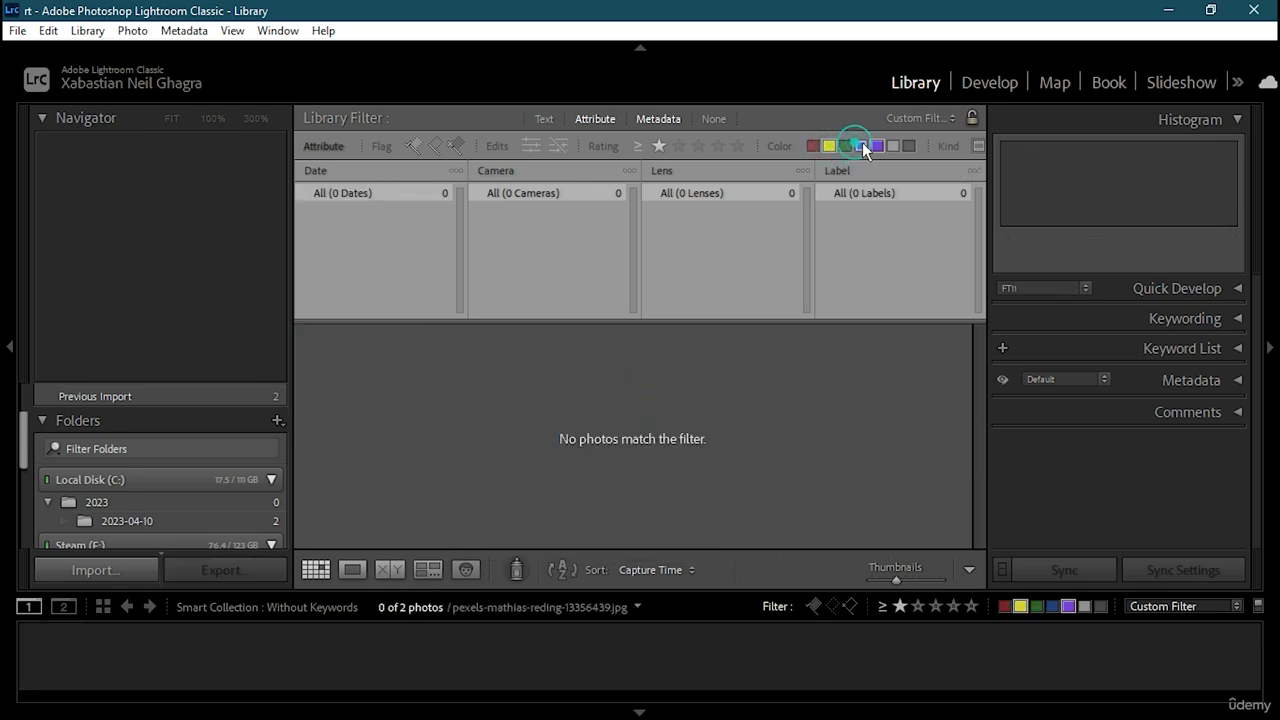
click(863, 144)
click(879, 145)
click(893, 145)
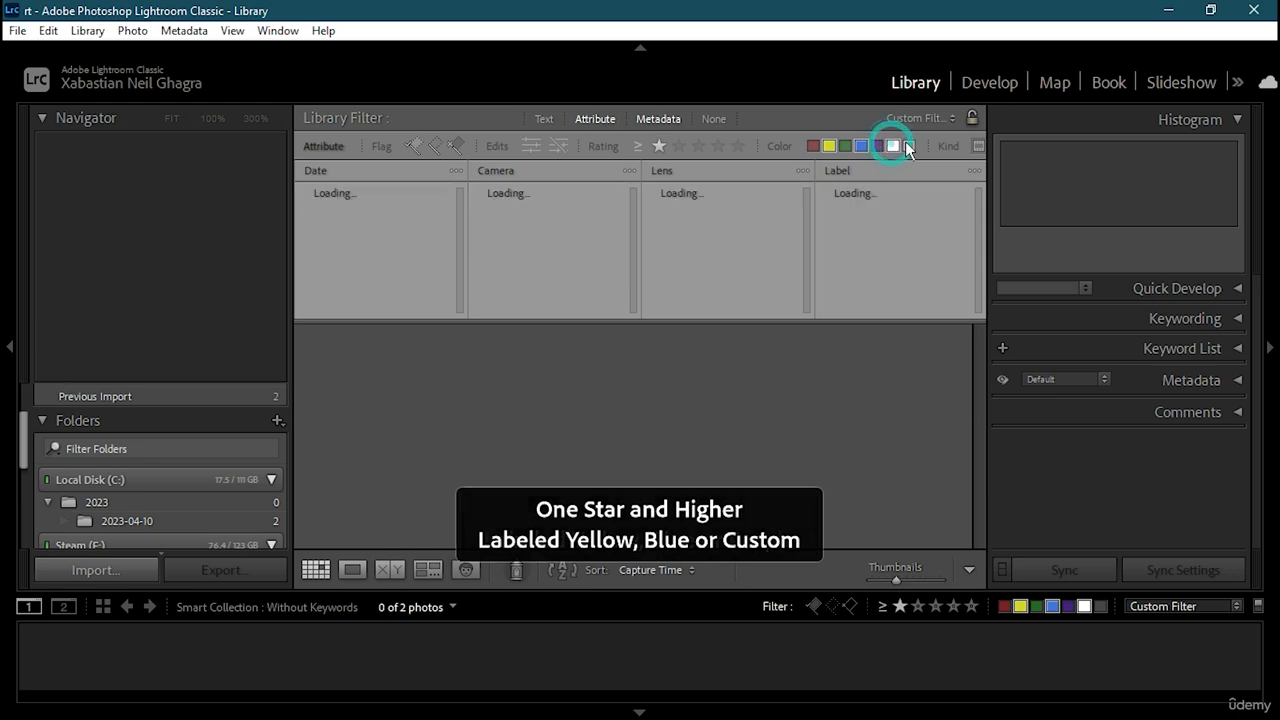
click(908, 146)
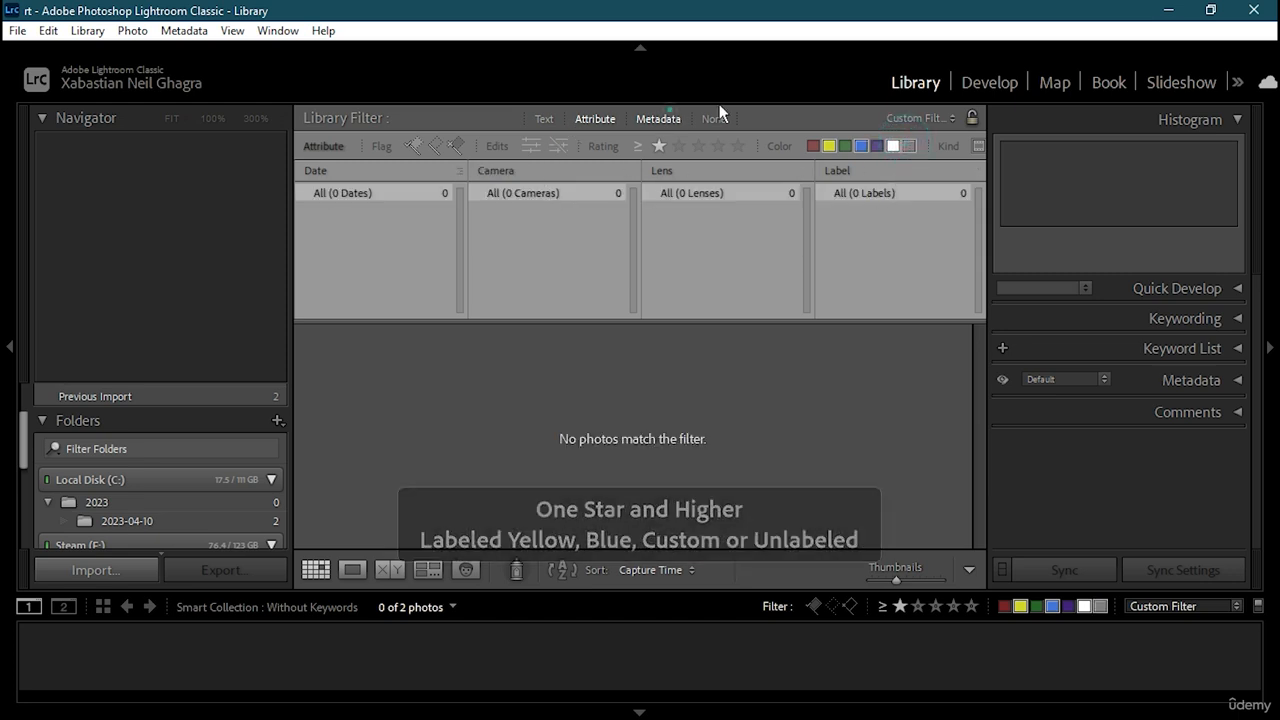
Filter the library with the Flagged preset and deselect the swan photo.
click(917, 119)
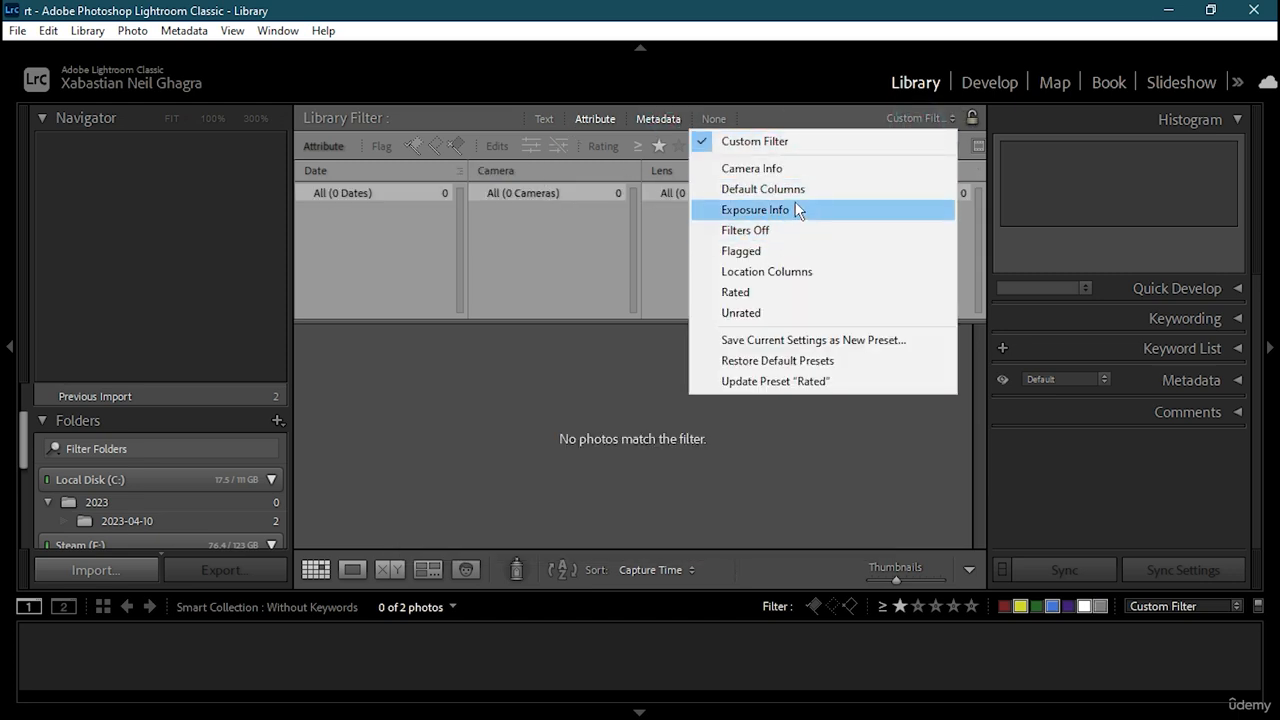
click(761, 251)
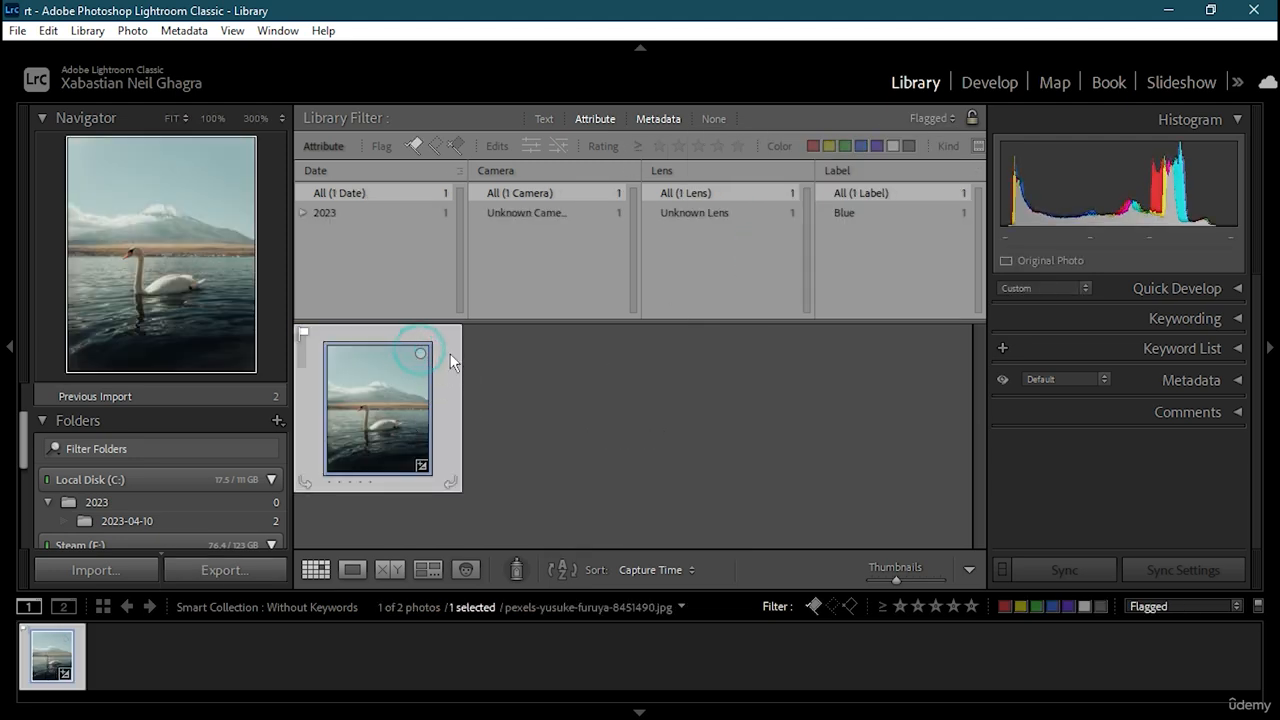
click(776, 374)
click(925, 117)
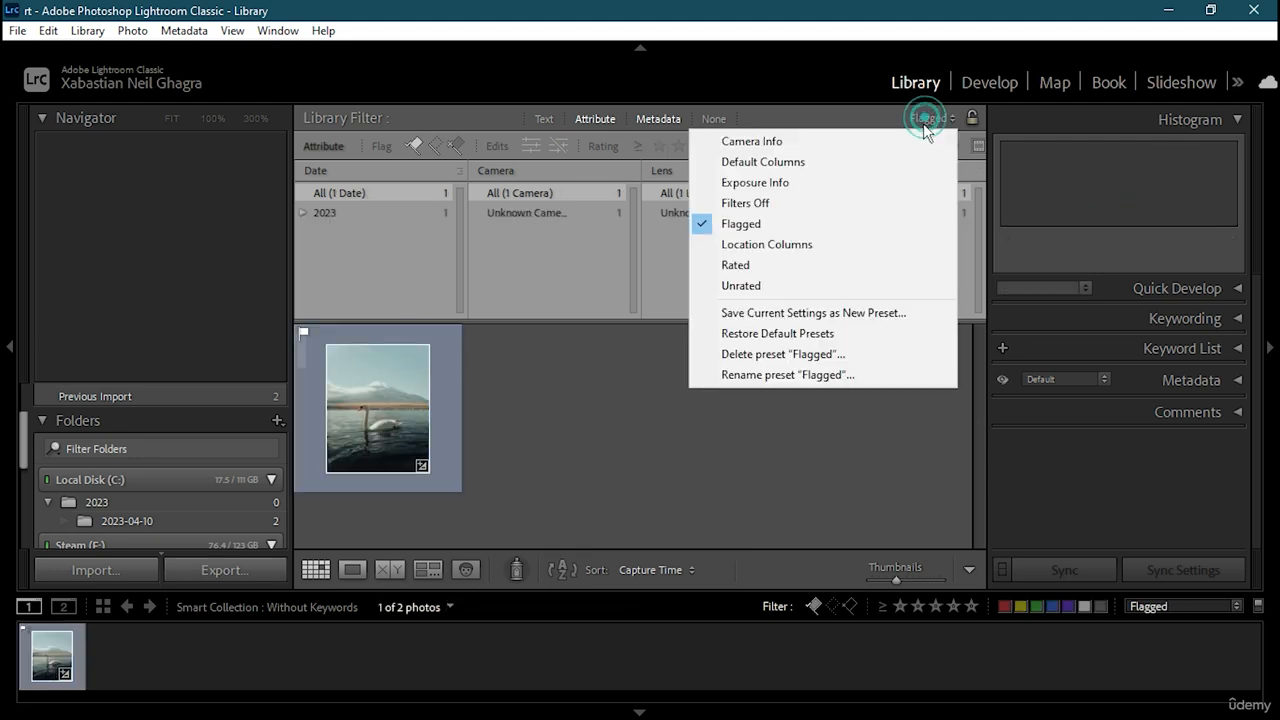
click(694, 160)
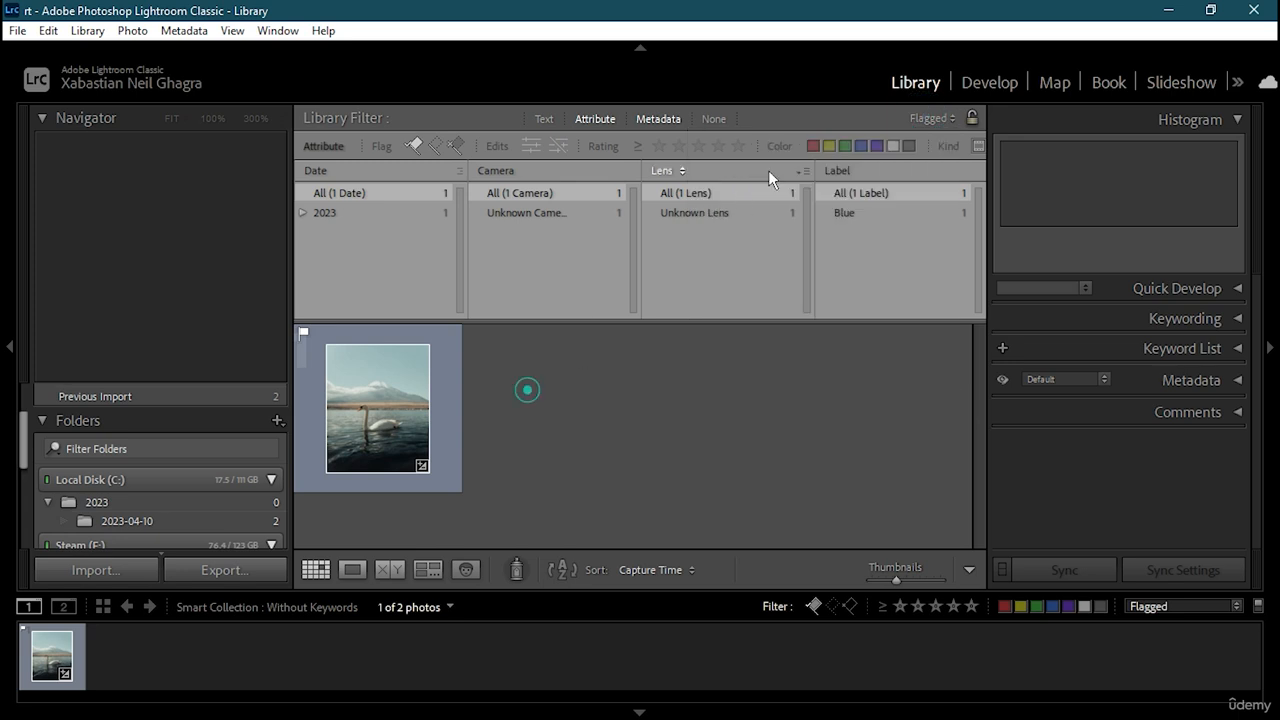
Try adding the blue label and five-star filters, and reduce the filter to one star and higher without label or flag.
click(862, 148)
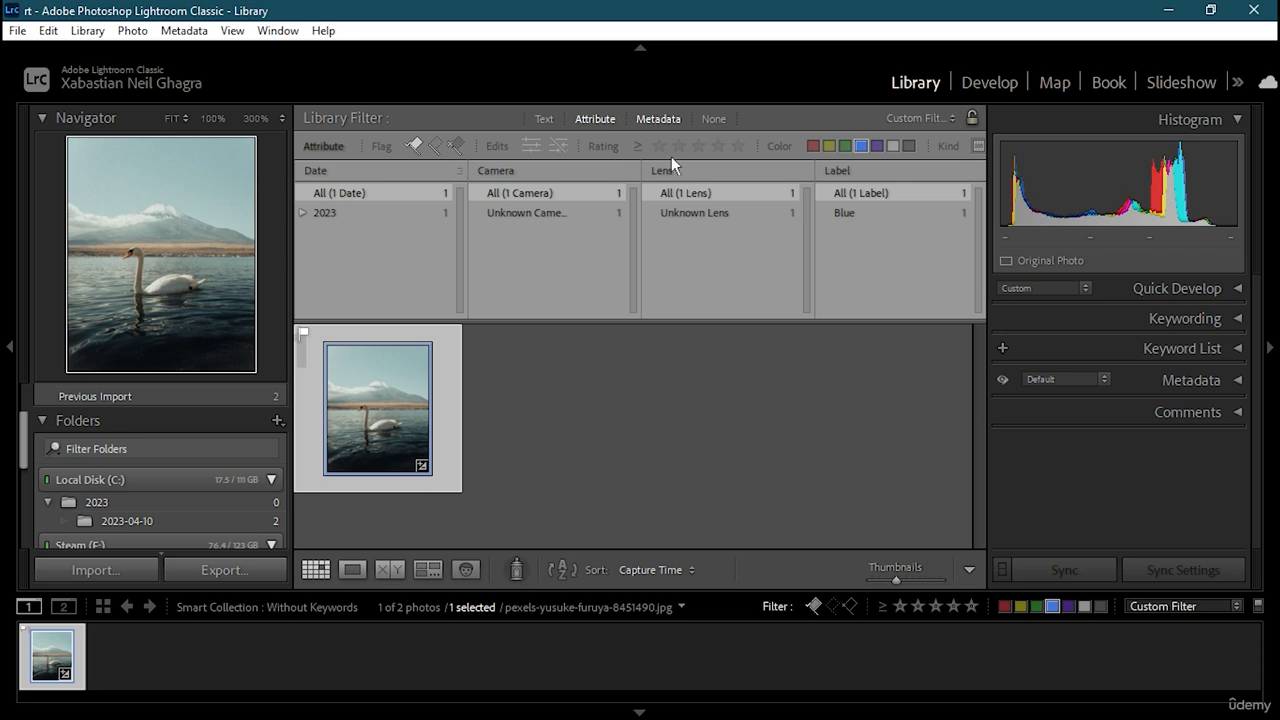
click(738, 146)
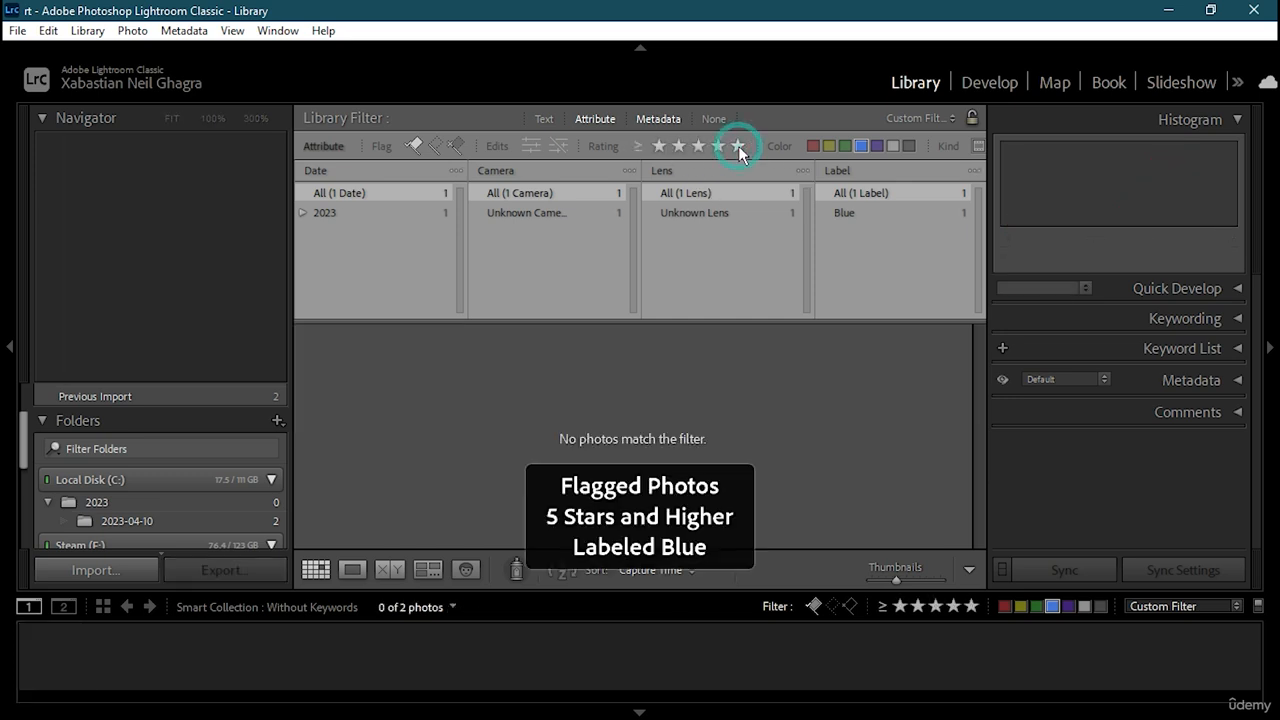
click(859, 146)
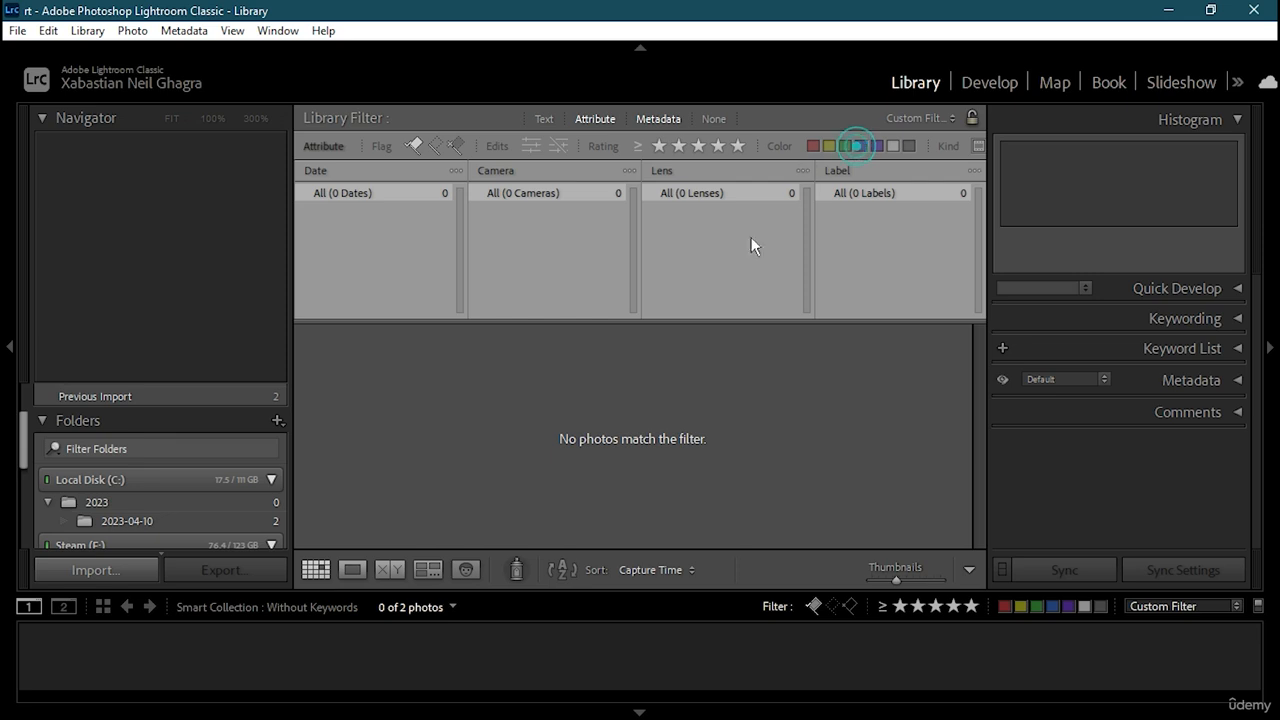
click(658, 147)
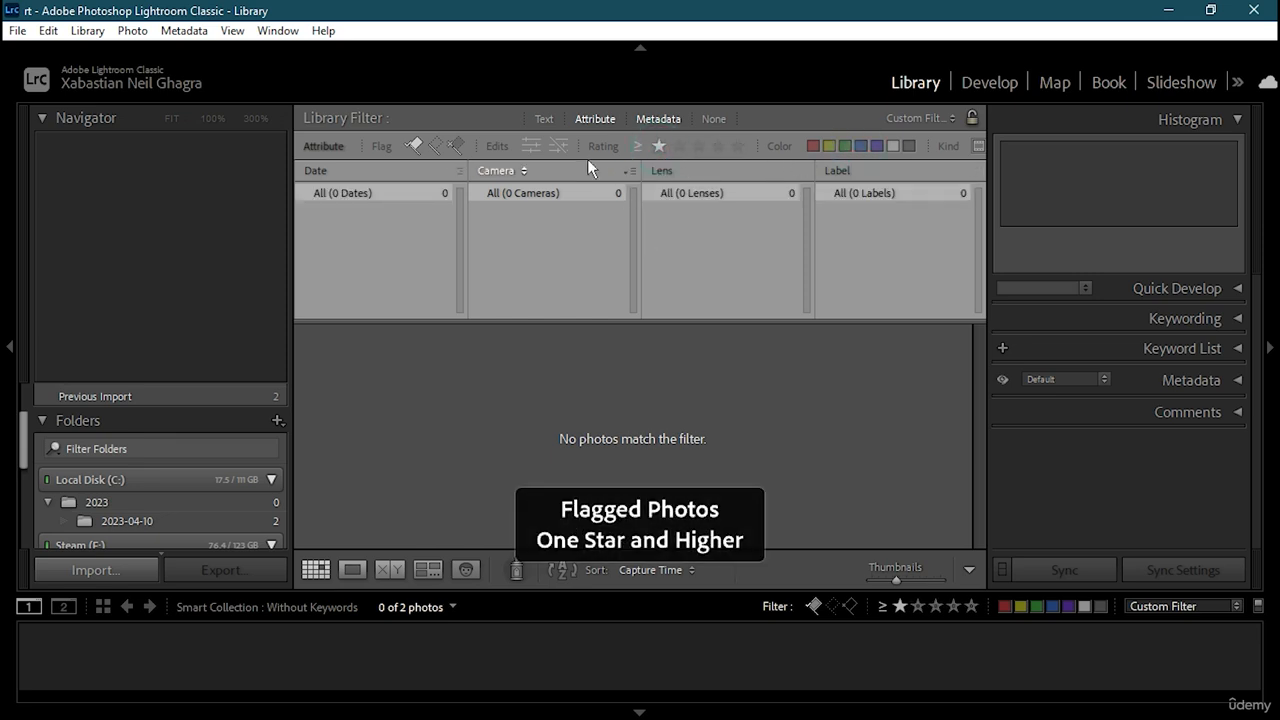
click(421, 148)
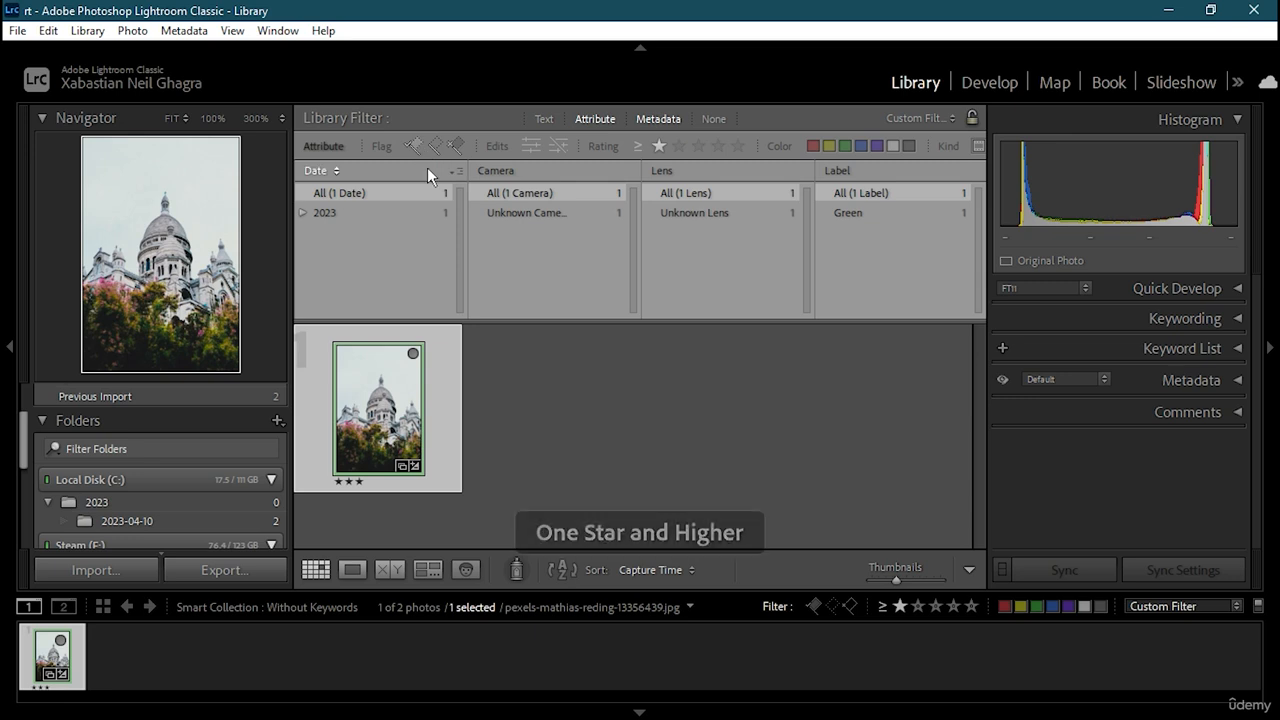